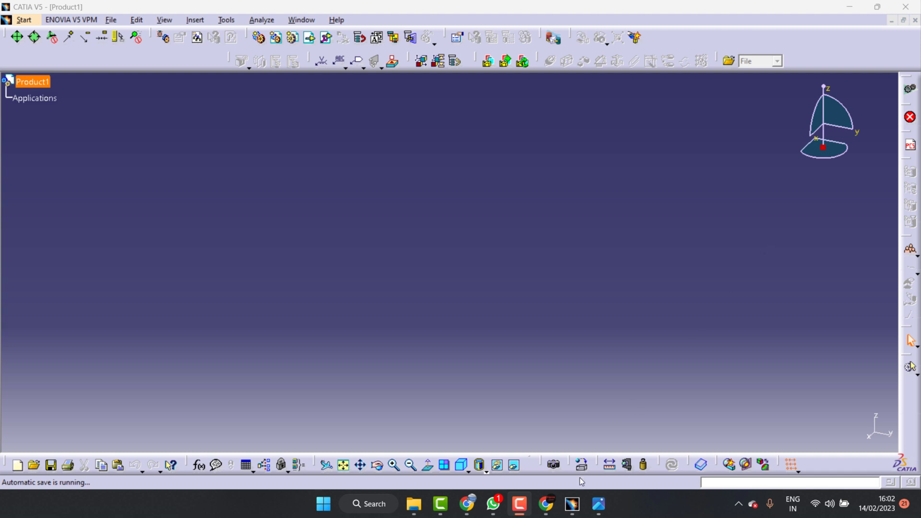
Create a new Part1 in the Part Design workbench and begin a sketch on the xy plane.
{"action": "left_click", "coordinate": [599, 503]}
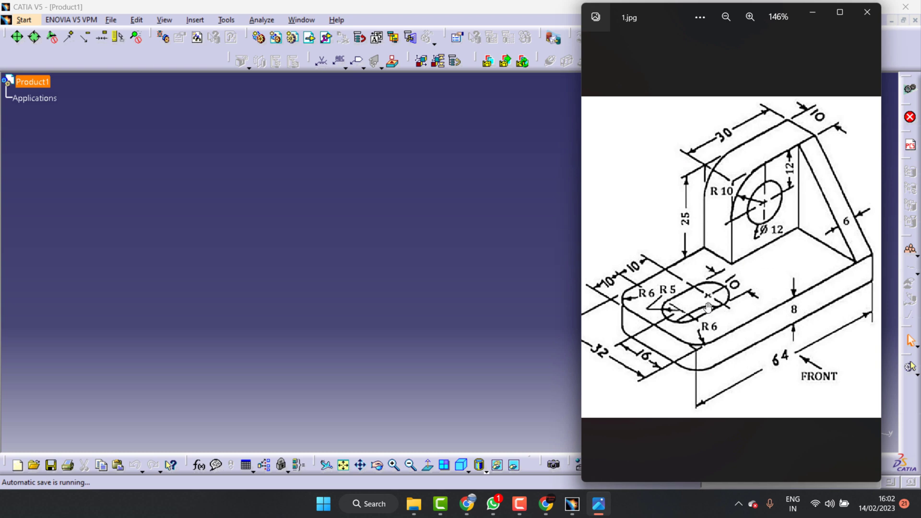
{"action": "left_click", "coordinate": [283, 171]}
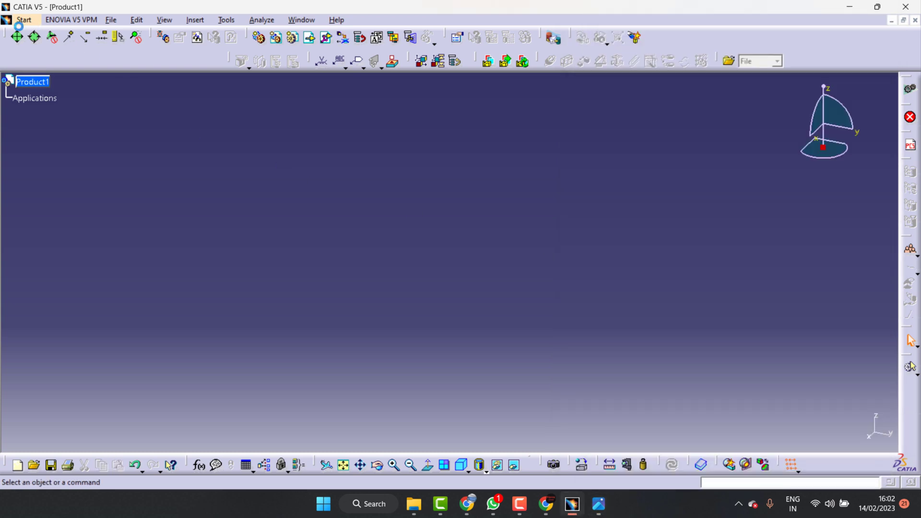
{"action": "left_click", "coordinate": [24, 19]}
{"action": "mouse_move", "coordinate": [59, 48]}
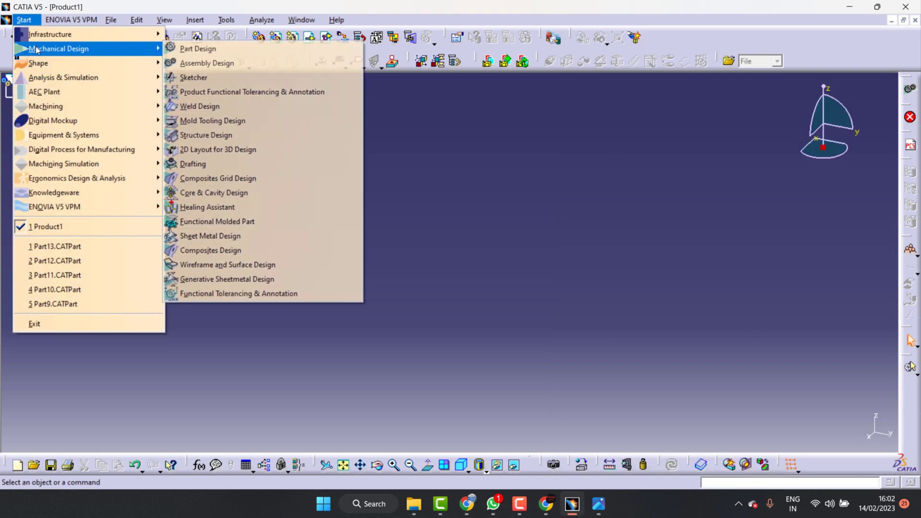
{"action": "left_click", "coordinate": [175, 51]}
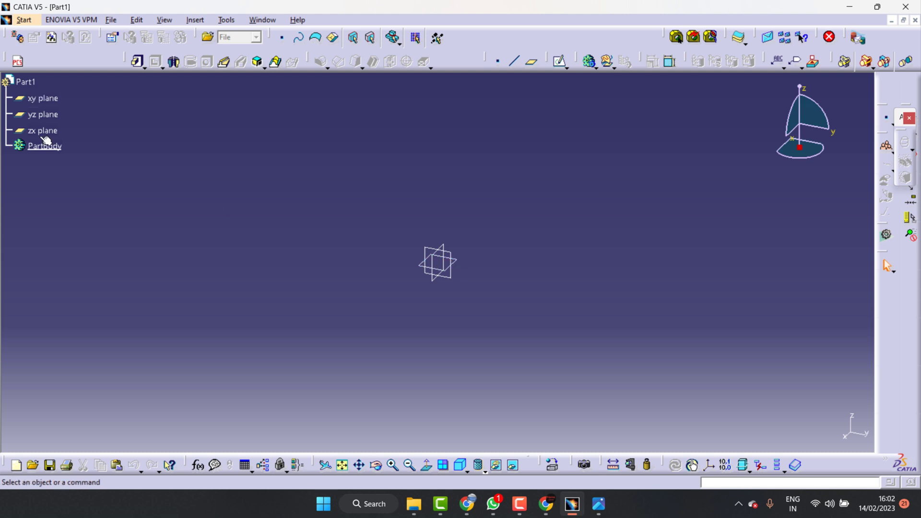
{"action": "left_click", "coordinate": [48, 99]}
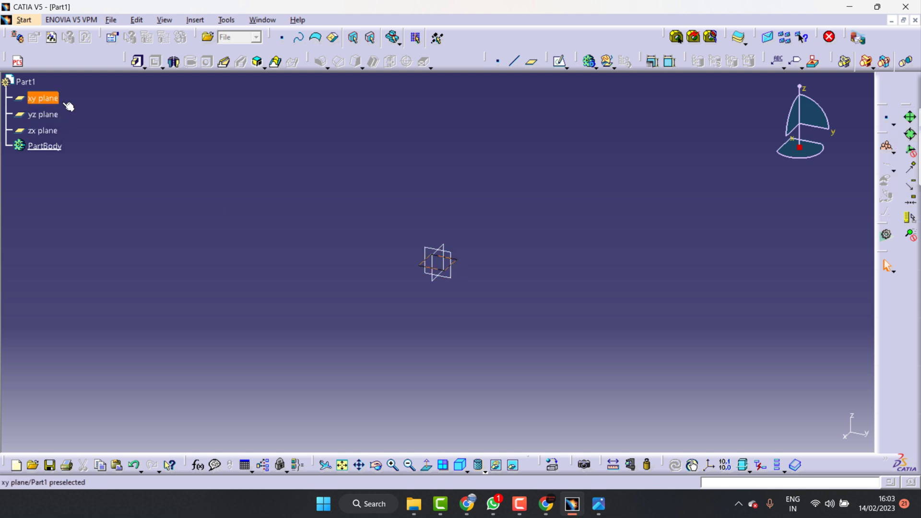
{"action": "left_click", "coordinate": [559, 63]}
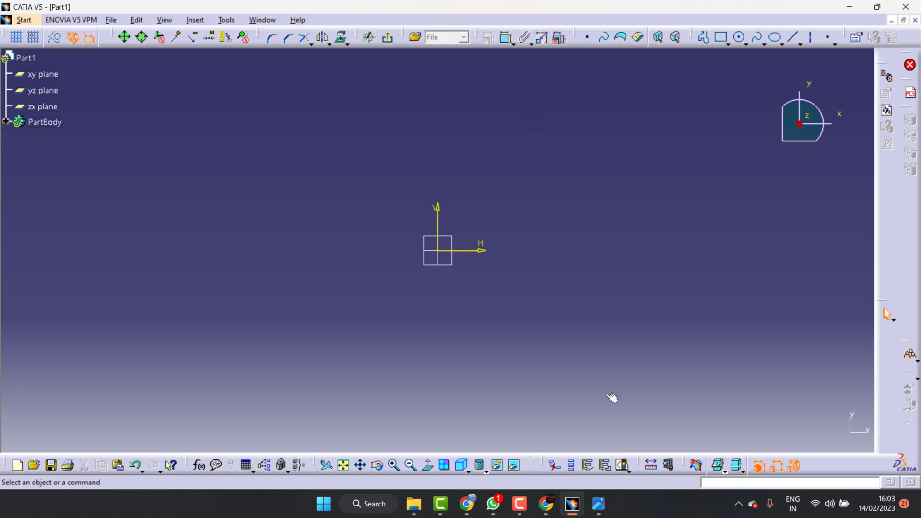
Draw a centered rectangle about the sketch origin and compare it with the reference drawing.
{"action": "left_click", "coordinate": [728, 43]}
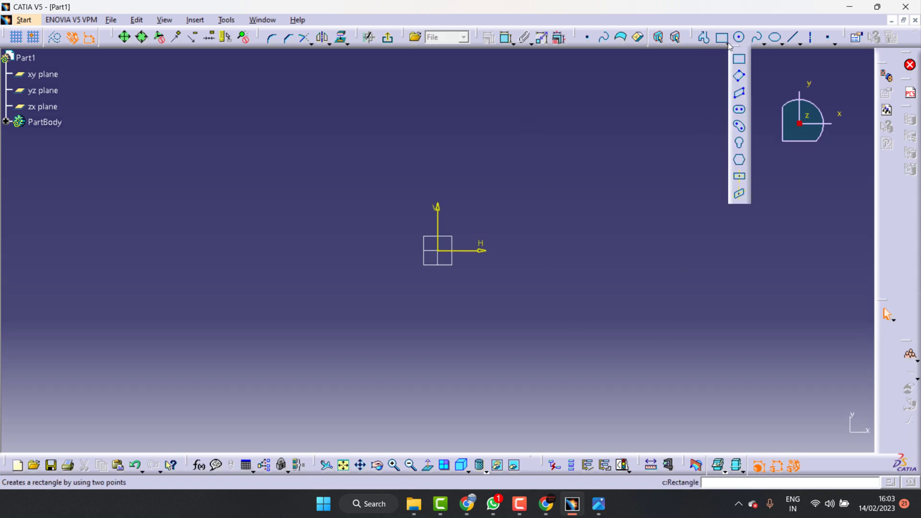
{"action": "left_click", "coordinate": [741, 178]}
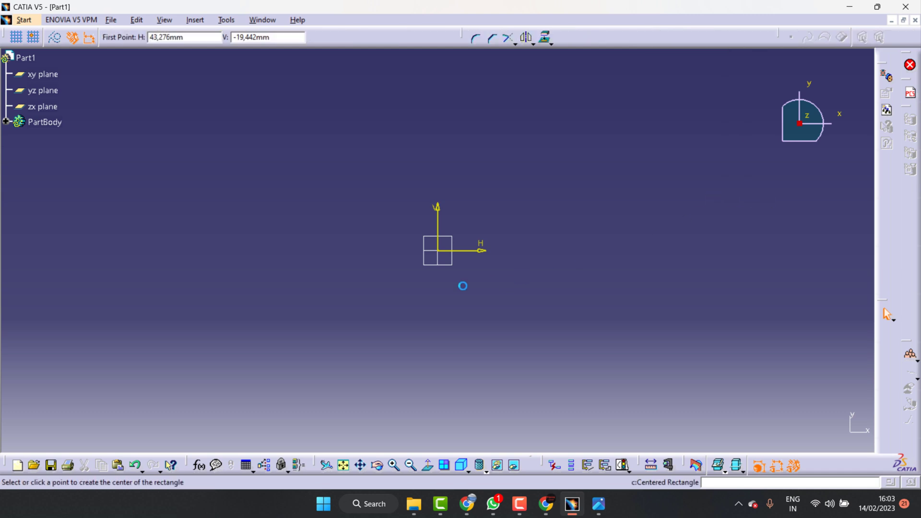
{"action": "left_click", "coordinate": [440, 251]}
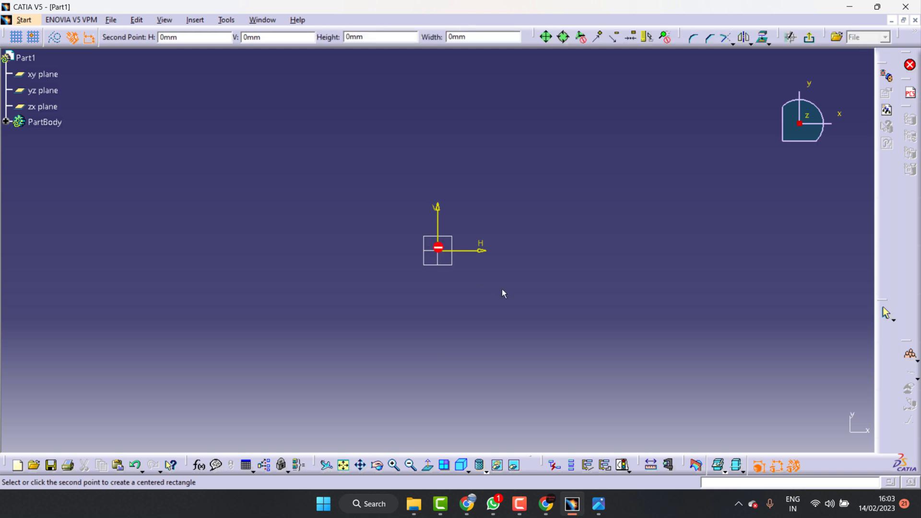
{"action": "left_click", "coordinate": [529, 311]}
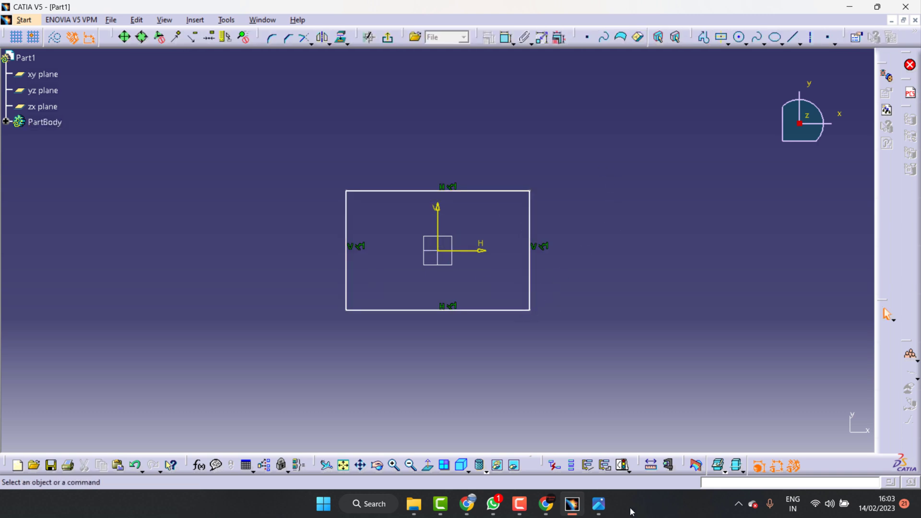
{"action": "left_click", "coordinate": [599, 504]}
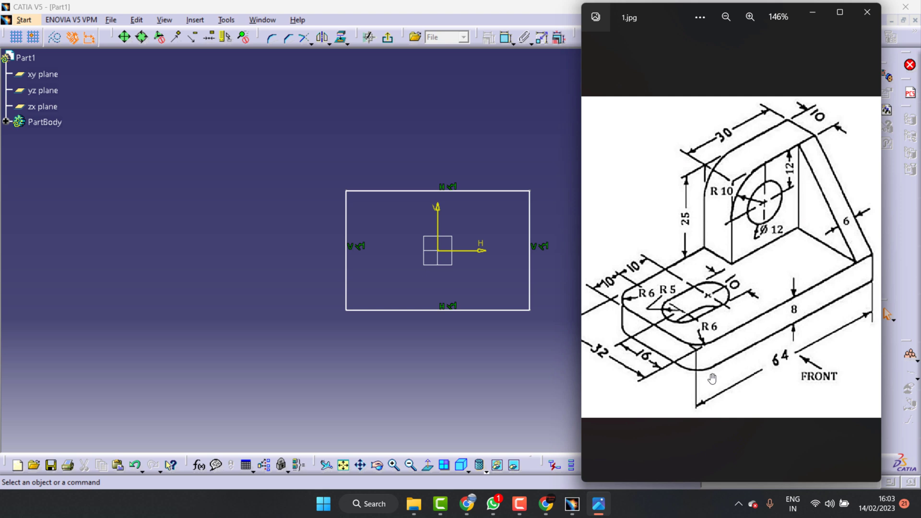
{"action": "left_click", "coordinate": [814, 23]}
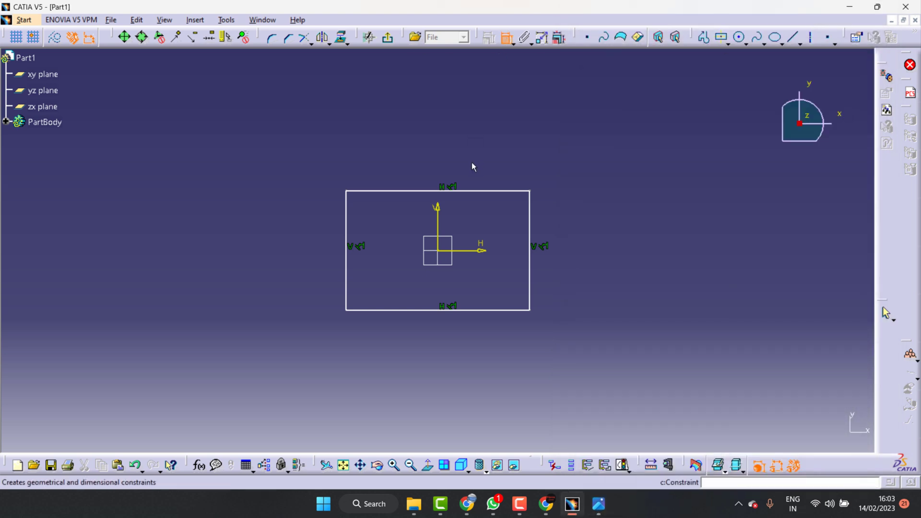
Dimension the rectangle's top edge to 64 mm and left edge to 32 mm.
{"action": "left_click", "coordinate": [450, 191]}
{"action": "left_click", "coordinate": [452, 160]}
{"action": "double_click", "coordinate": [451, 158]}
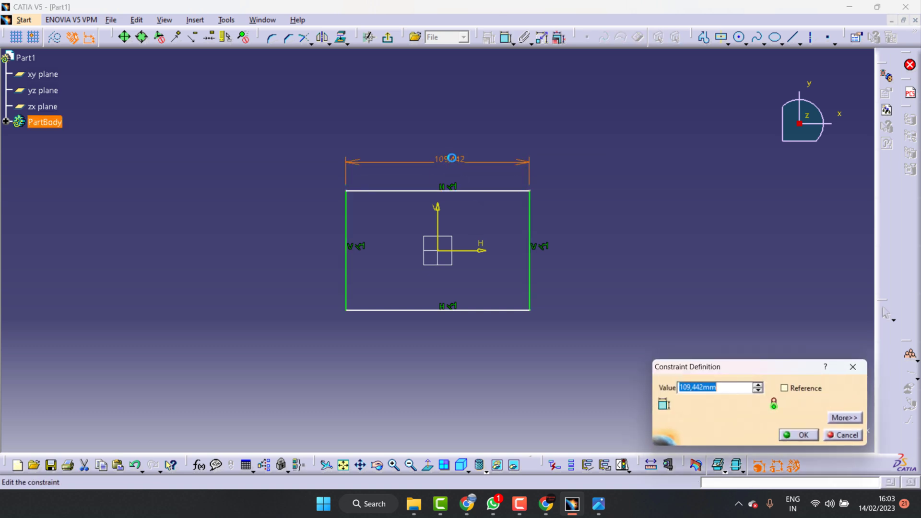
{"action": "type", "text": "64"}
{"action": "key", "text": "Return"}
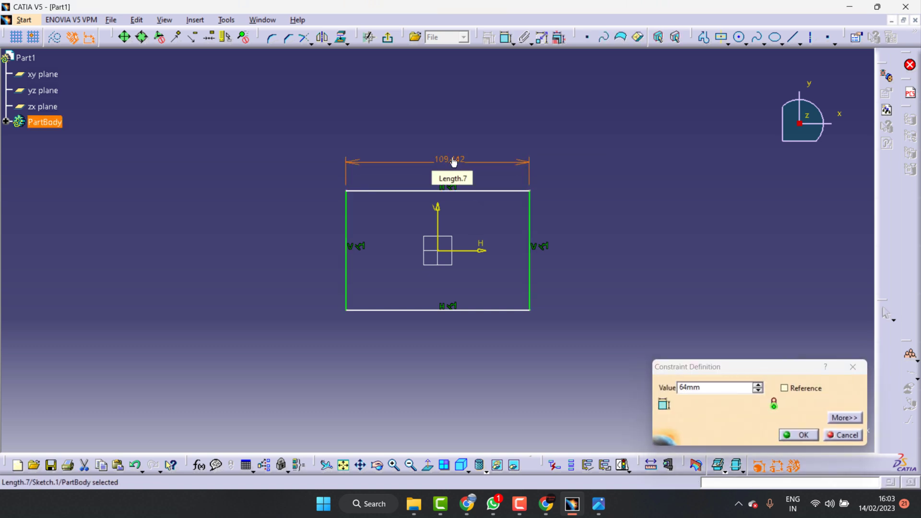
{"action": "left_click", "coordinate": [384, 242]}
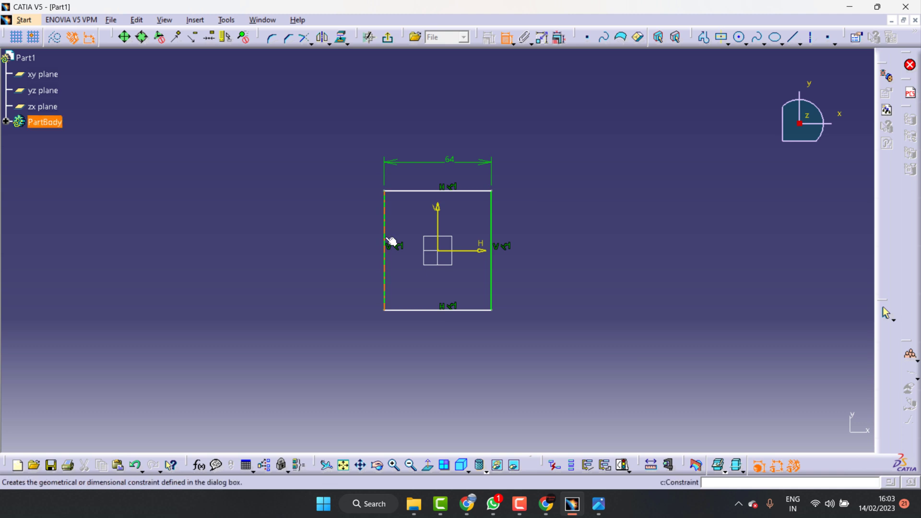
{"action": "left_click", "coordinate": [354, 235]}
{"action": "double_click", "coordinate": [354, 235]}
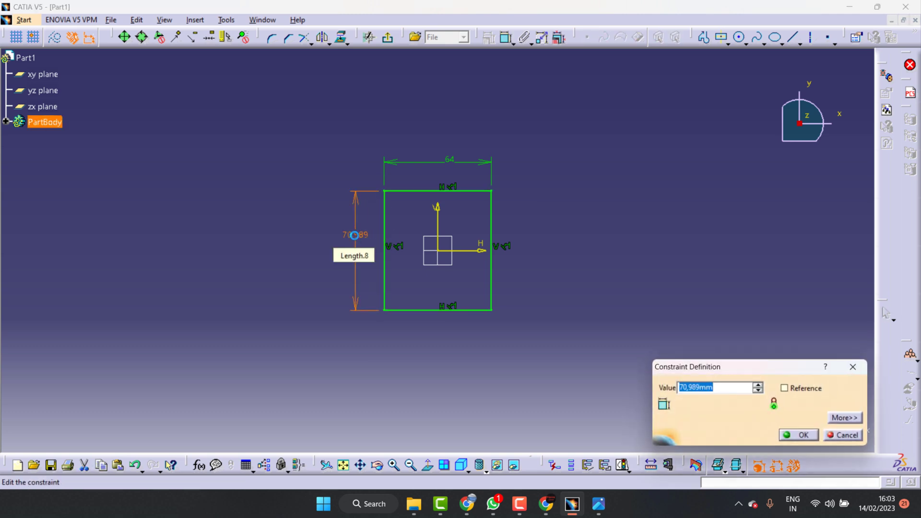
{"action": "type", "text": "32"}
{"action": "key", "text": "Return"}
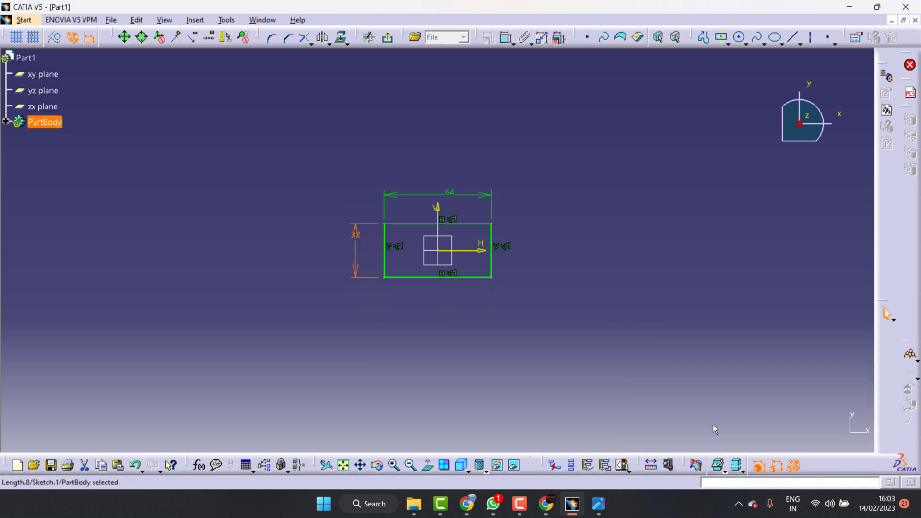
Zoom in on the 64 × 32 rectangle and check it against the reference drawing.
{"action": "left_click", "coordinate": [598, 503]}
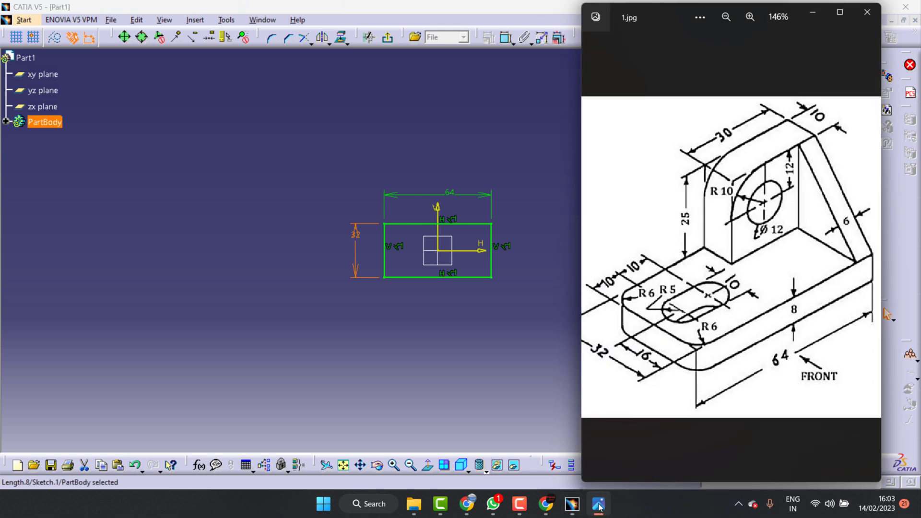
{"action": "left_click", "coordinate": [599, 503]}
{"action": "left_click", "coordinate": [392, 465]}
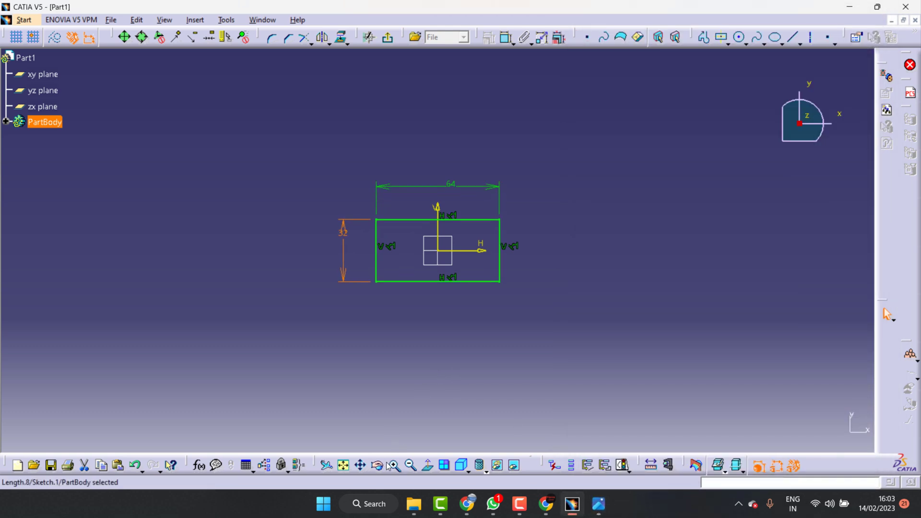
{"action": "left_click", "coordinate": [392, 465]}
{"action": "left_click", "coordinate": [392, 466]}
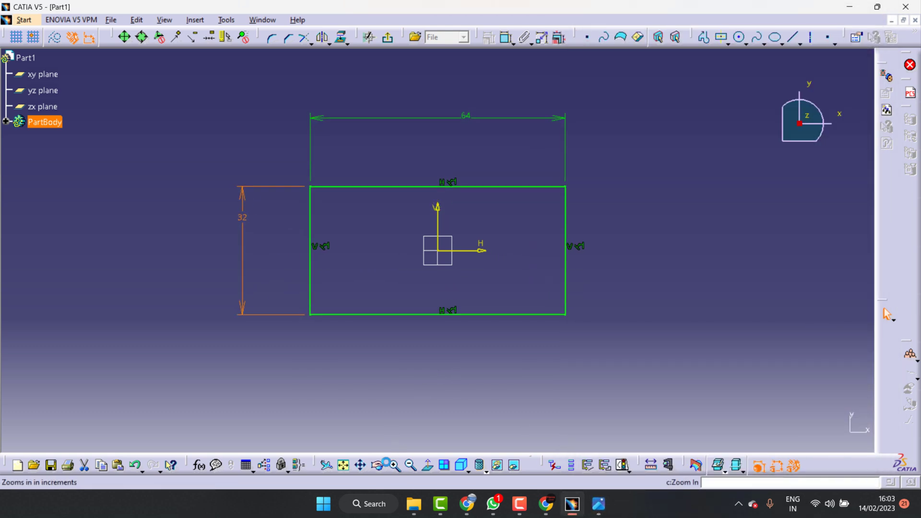
{"action": "left_click", "coordinate": [595, 507]}
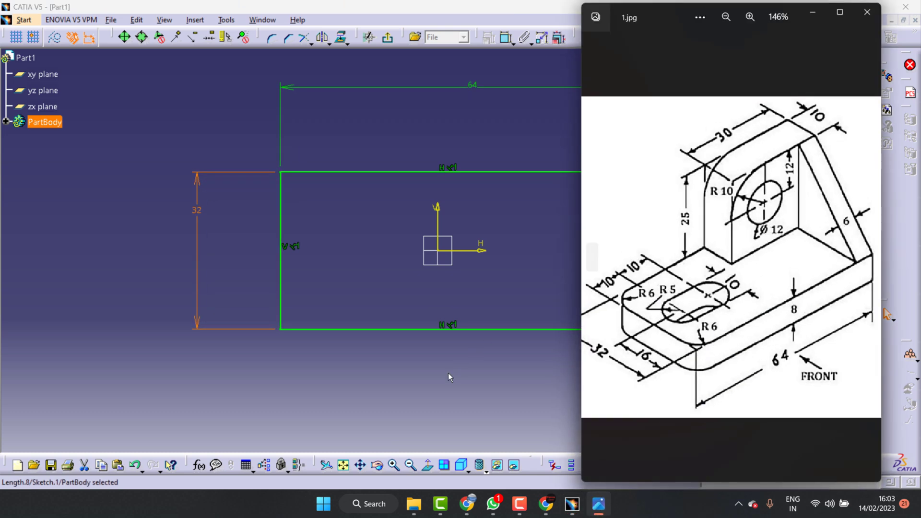
{"action": "left_click", "coordinate": [573, 245]}
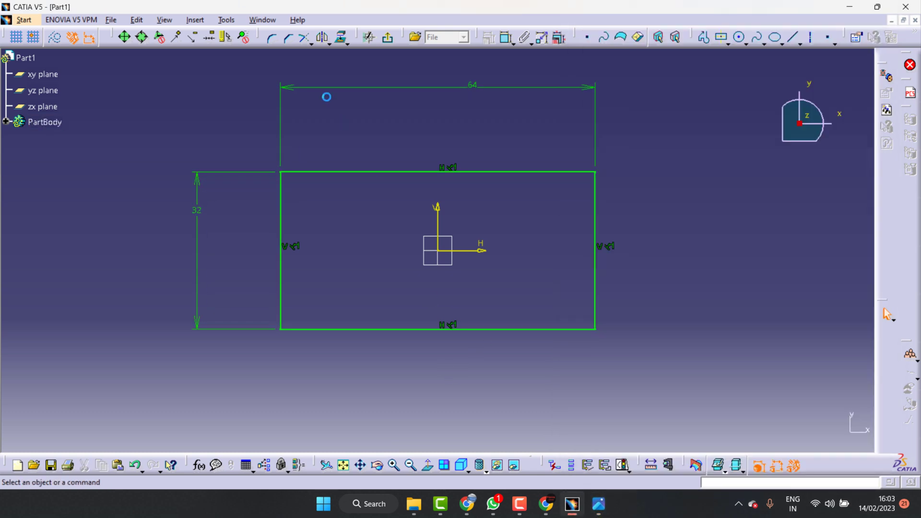
Fillet the rectangle's top-left corner with a 6 mm radius.
{"action": "left_click", "coordinate": [274, 38]}
{"action": "left_click", "coordinate": [283, 191]}
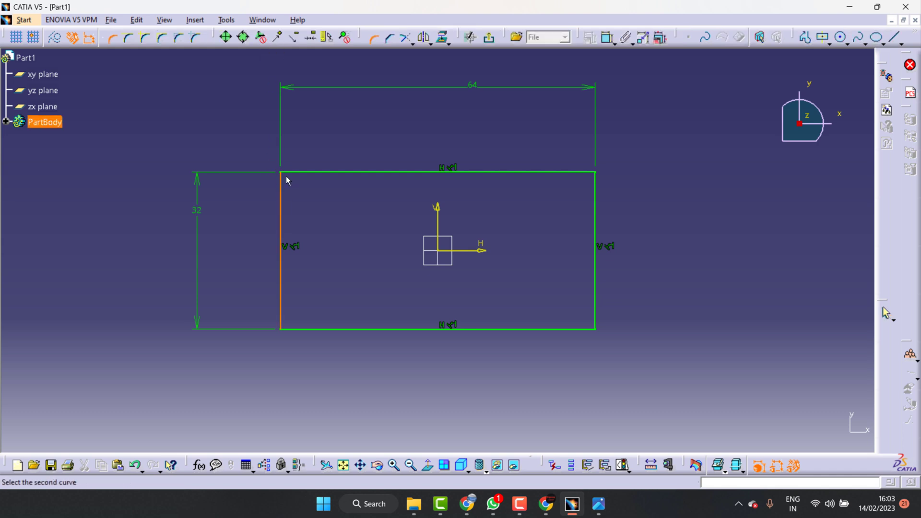
{"action": "left_click", "coordinate": [296, 173]}
{"action": "left_click", "coordinate": [293, 185]}
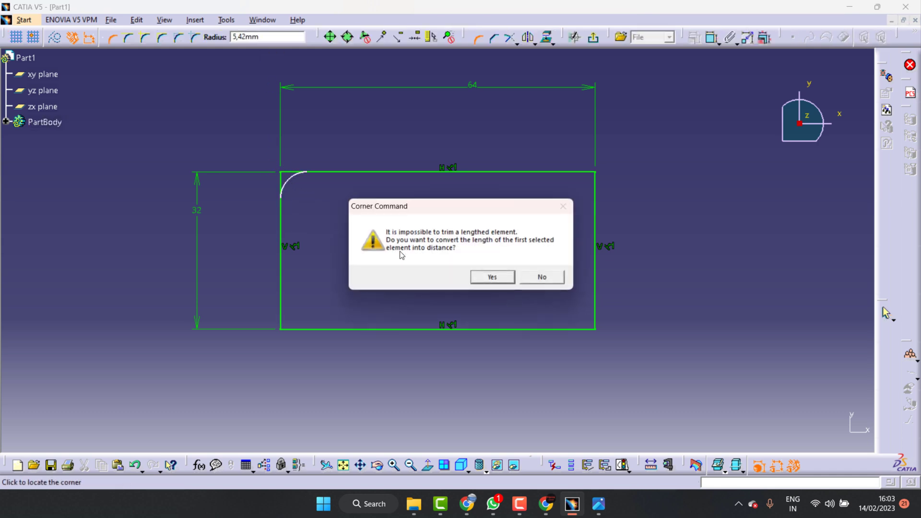
{"action": "left_click", "coordinate": [489, 277]}
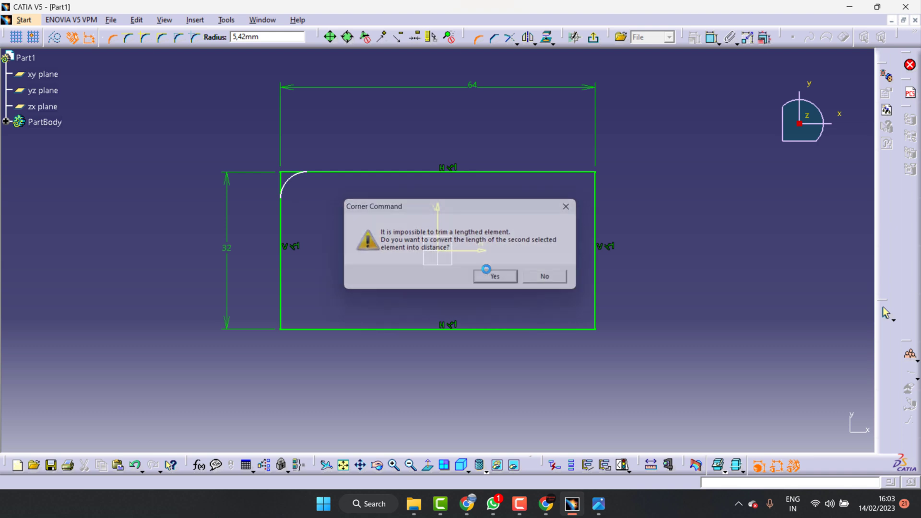
{"action": "double_click", "coordinate": [301, 189]}
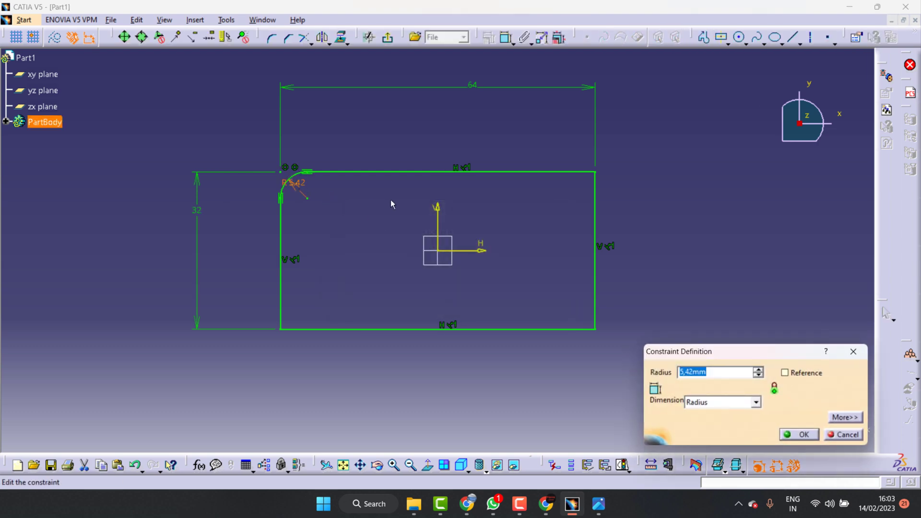
{"action": "type", "text": "6"}
{"action": "key", "text": "Return"}
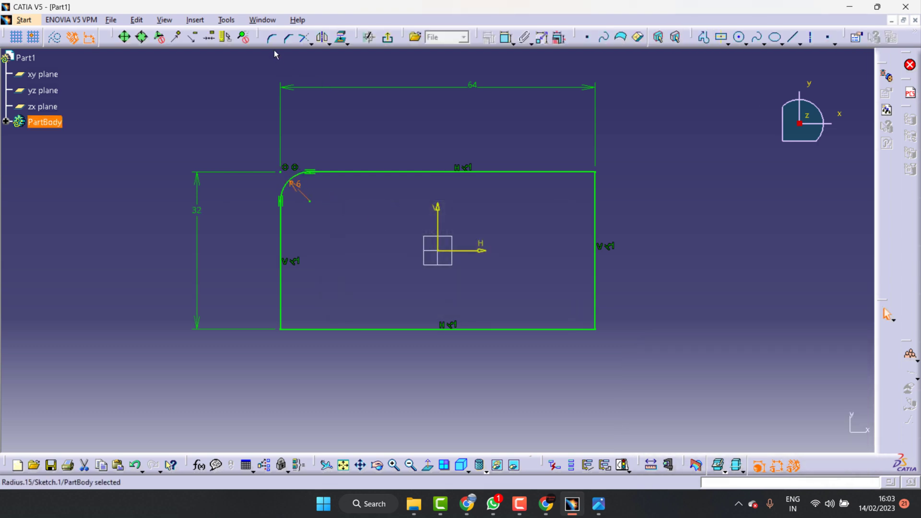
Fillet the bottom-left corner at R6 and bring up the reference drawing.
{"action": "left_click", "coordinate": [271, 38]}
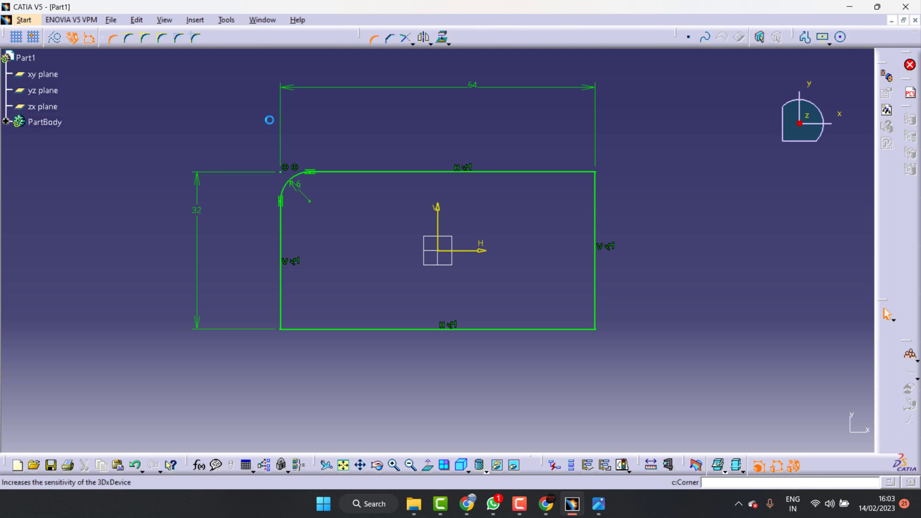
{"action": "left_click", "coordinate": [287, 314]}
{"action": "double_click", "coordinate": [293, 312]}
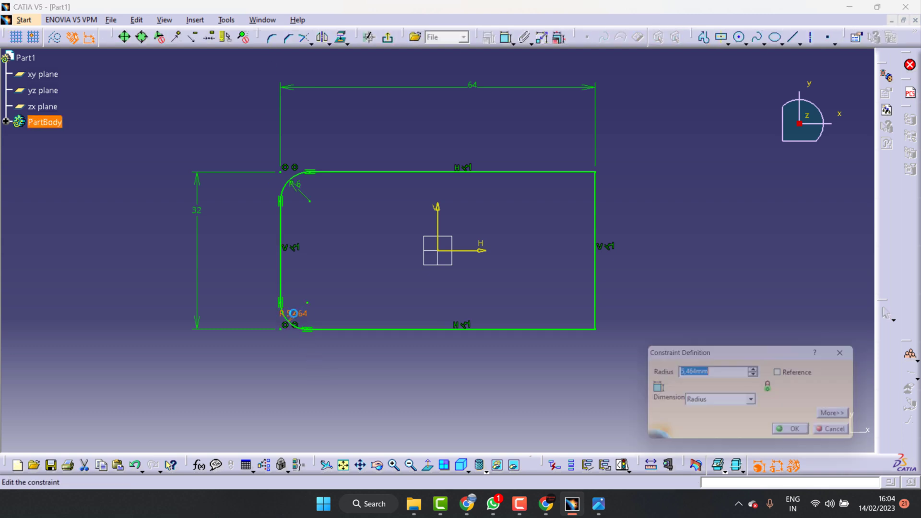
{"action": "type", "text": "6"}
{"action": "key", "text": "Return"}
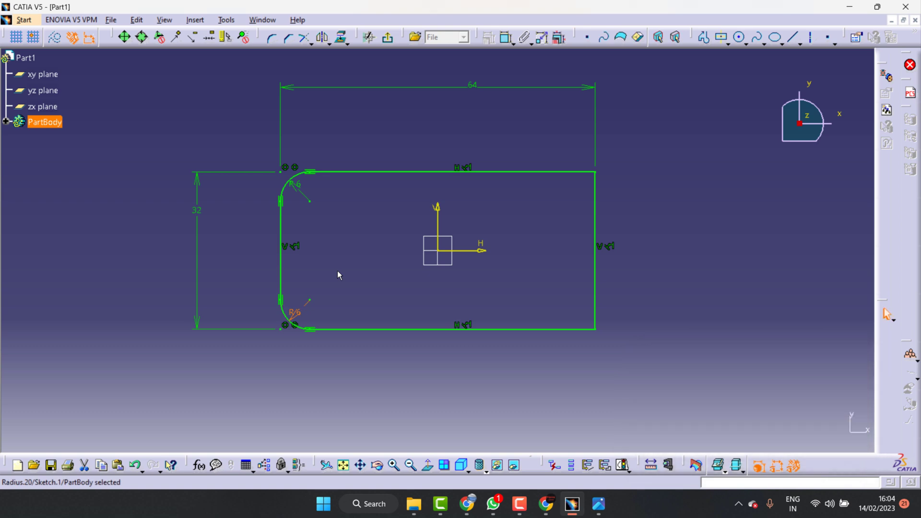
{"action": "left_click", "coordinate": [340, 266]}
{"action": "left_click", "coordinate": [598, 503]}
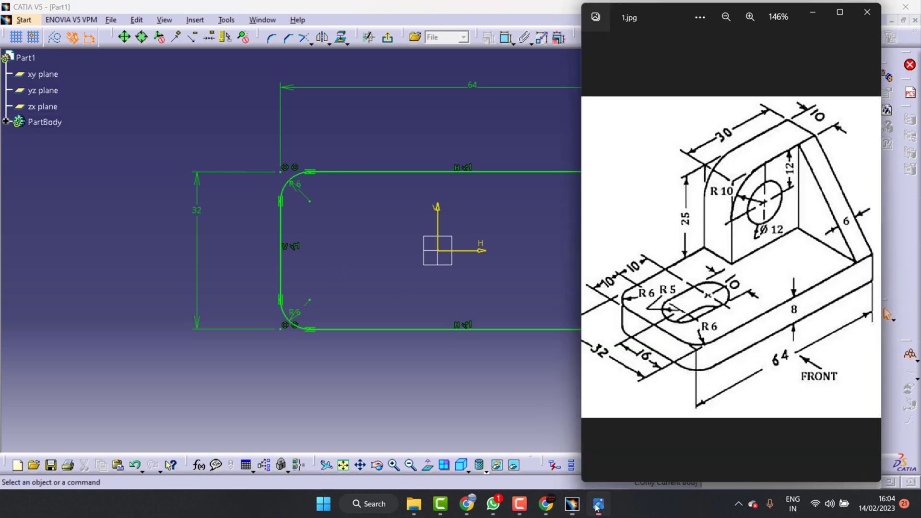
{"action": "scroll", "coordinate": [683, 289], "scroll_direction": "up", "scroll_amount": 2}
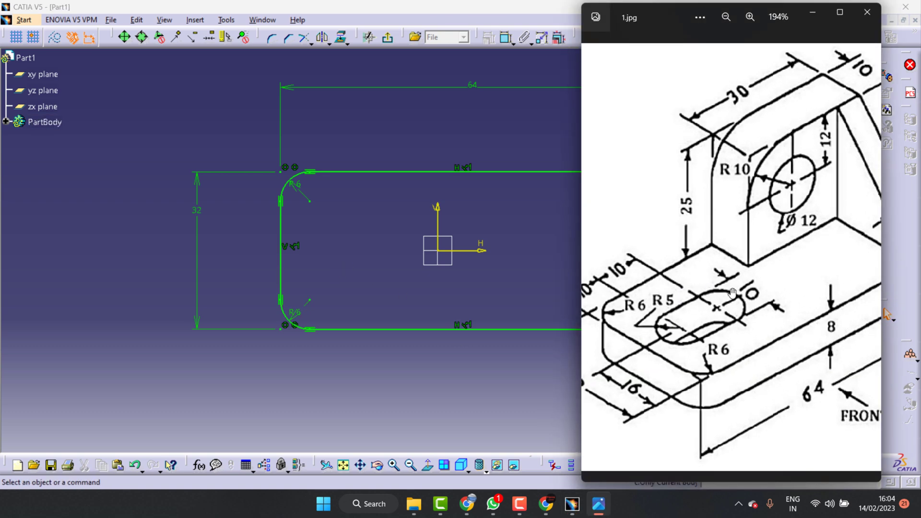
Sketch an elongated slot left of the origin with a 5 mm end radius.
{"action": "left_click", "coordinate": [518, 139]}
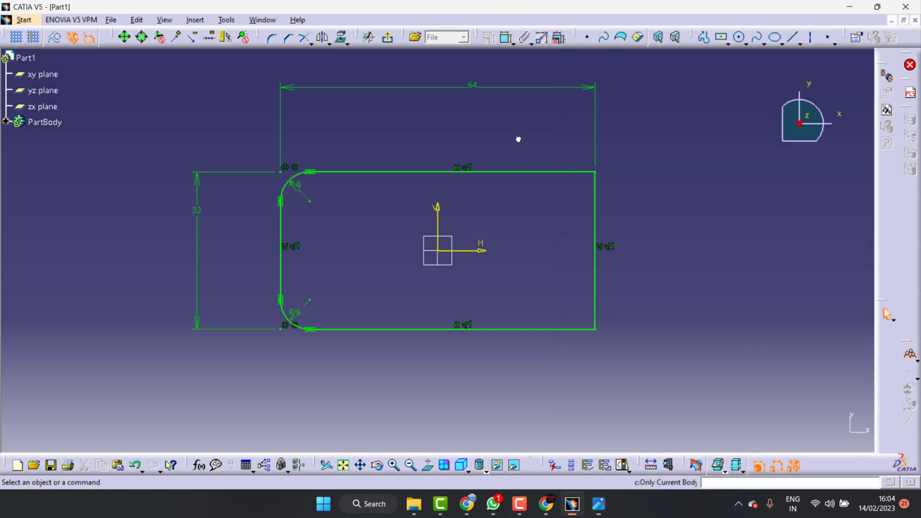
{"action": "left_click", "coordinate": [727, 47]}
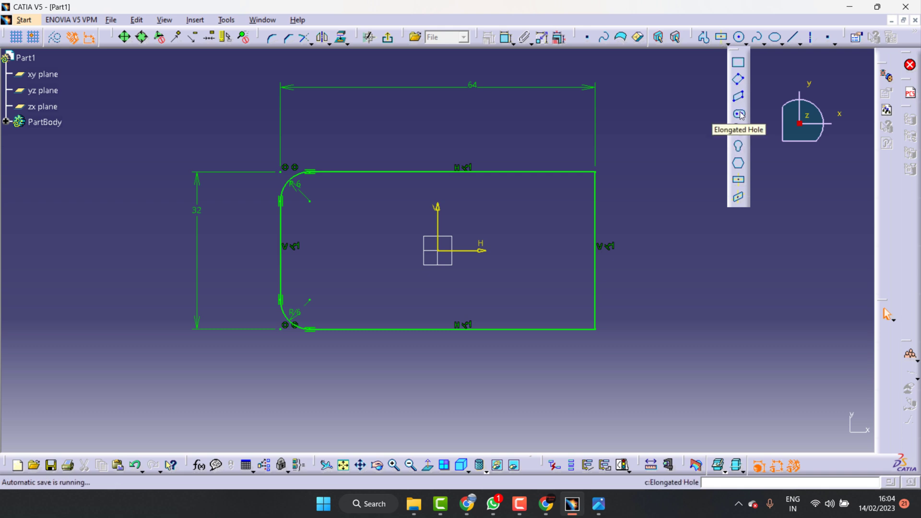
{"action": "left_click", "coordinate": [738, 96]}
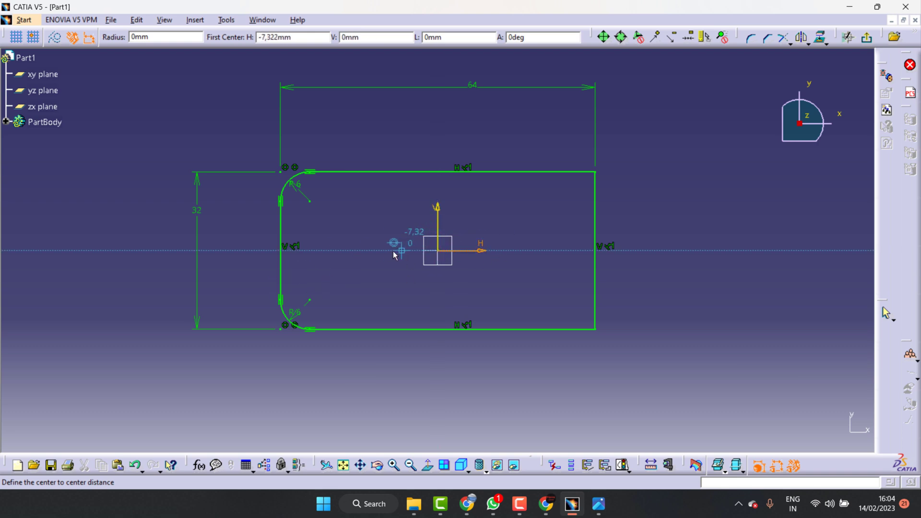
{"action": "left_click", "coordinate": [321, 249]}
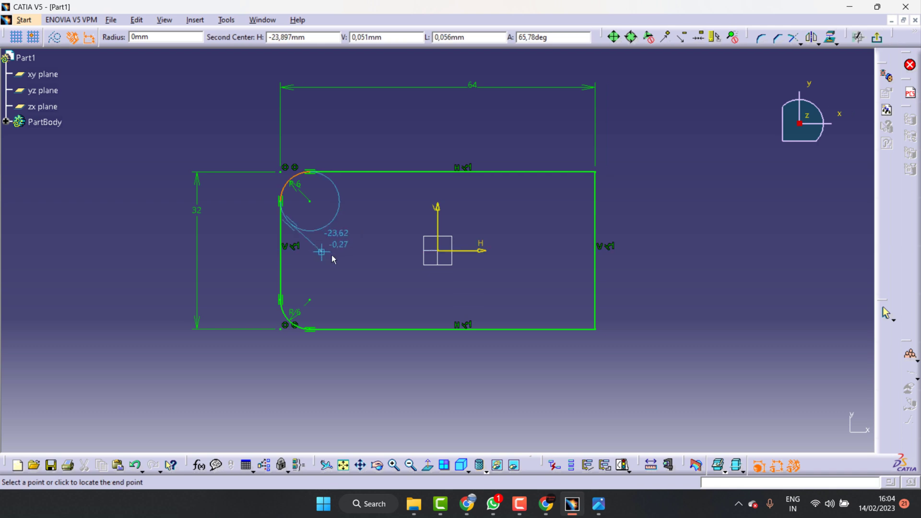
{"action": "left_click", "coordinate": [365, 250]}
{"action": "left_click", "coordinate": [379, 260]}
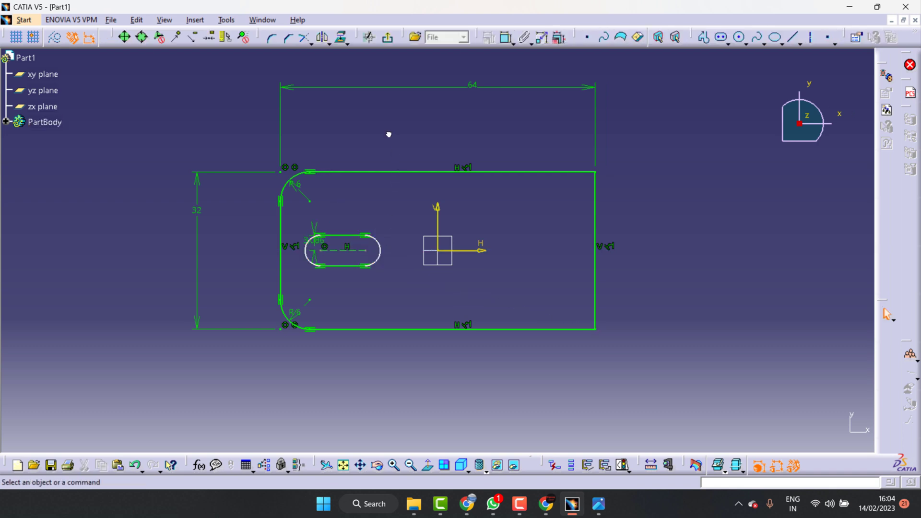
{"action": "double_click", "coordinate": [315, 242]}
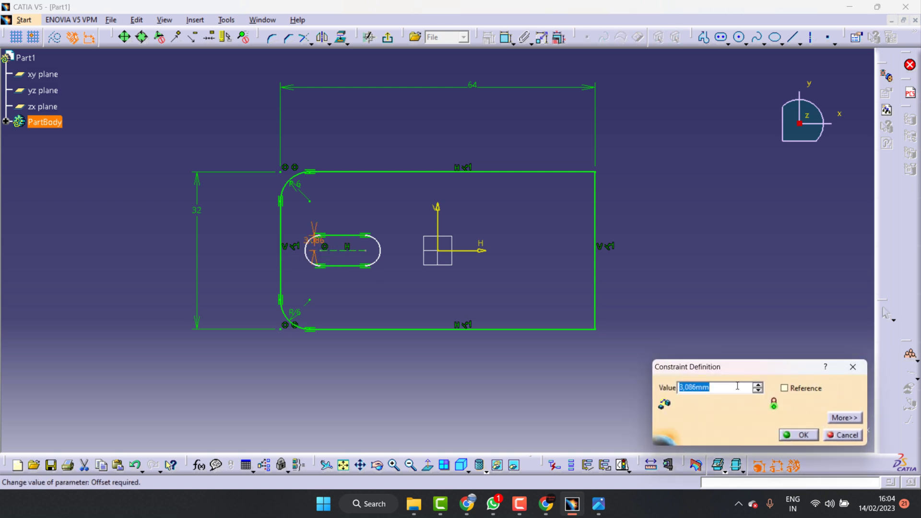
{"action": "type", "text": "5"}
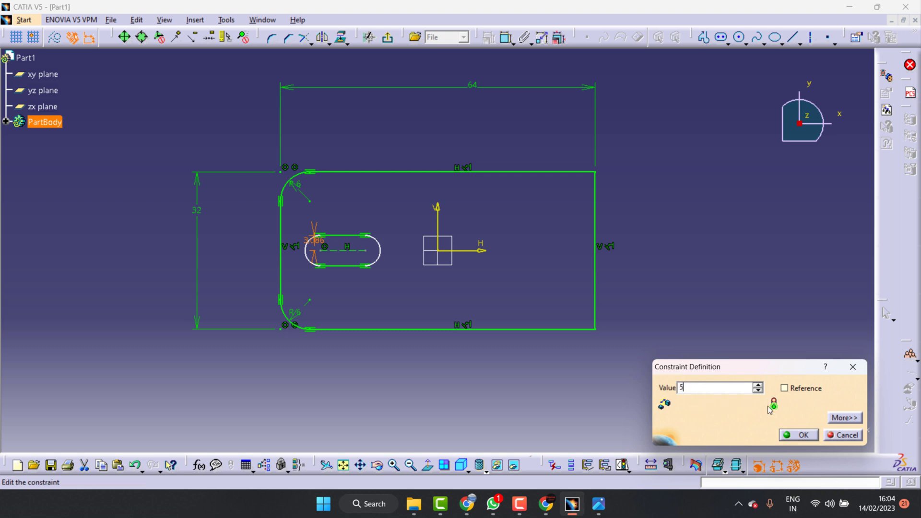
{"action": "left_click", "coordinate": [798, 435]}
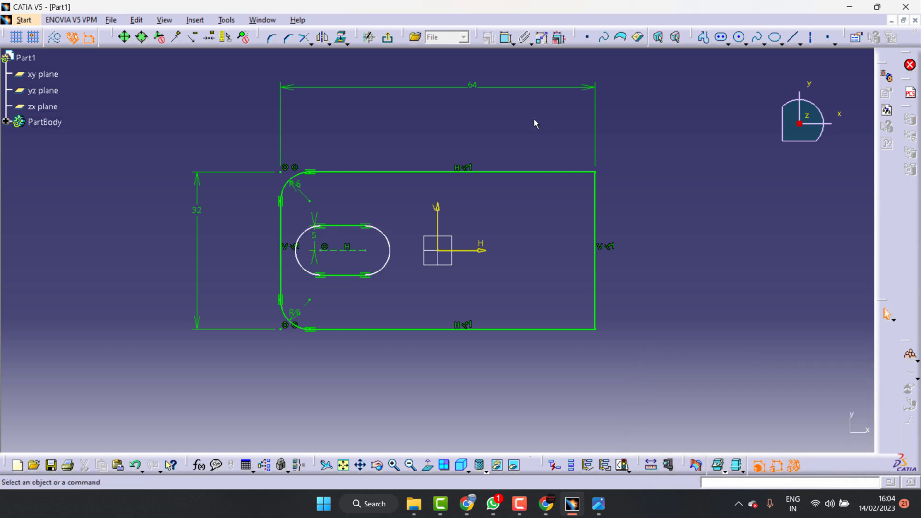
Dimension the slot's left arc centre 10 mm from the profile's left edge.
{"action": "left_click", "coordinate": [505, 37]}
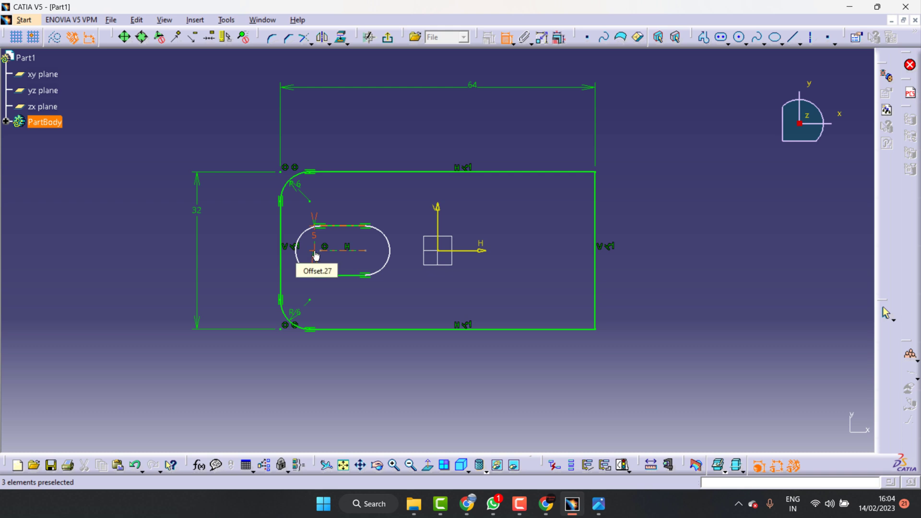
{"action": "left_click", "coordinate": [280, 246]}
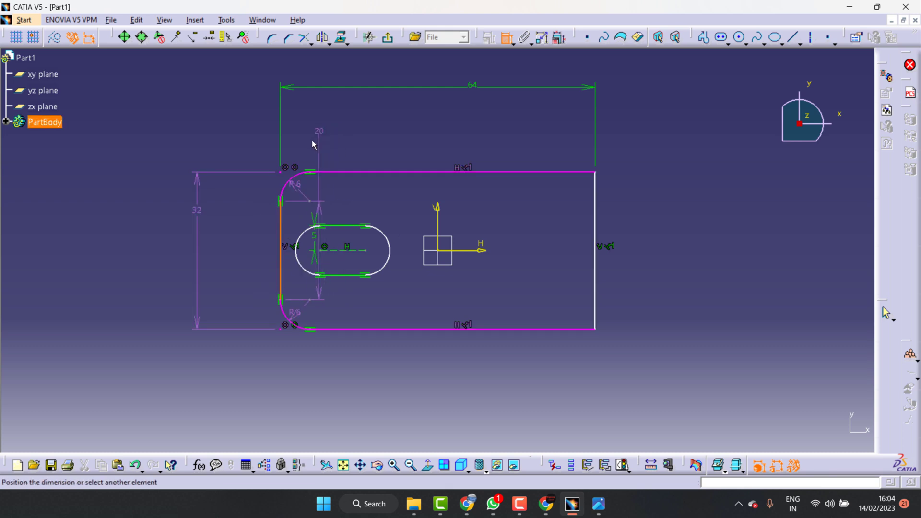
{"action": "left_click", "coordinate": [295, 143]}
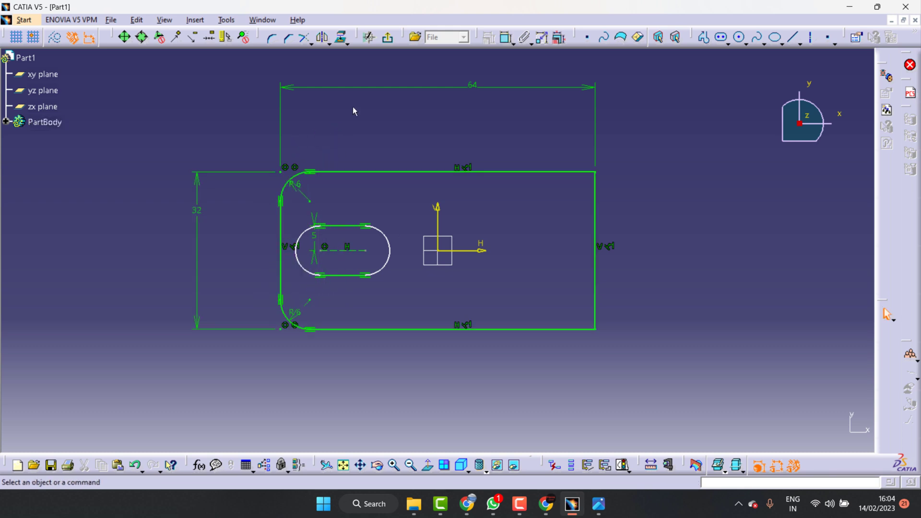
{"action": "left_click", "coordinate": [505, 37]}
{"action": "left_click", "coordinate": [318, 252]}
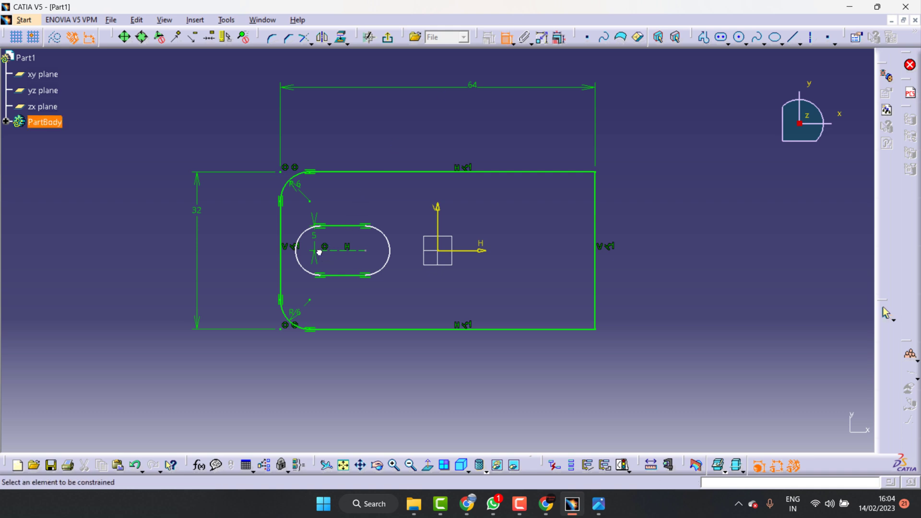
{"action": "left_click", "coordinate": [281, 255]}
{"action": "left_click", "coordinate": [311, 143]}
{"action": "double_click", "coordinate": [311, 143]}
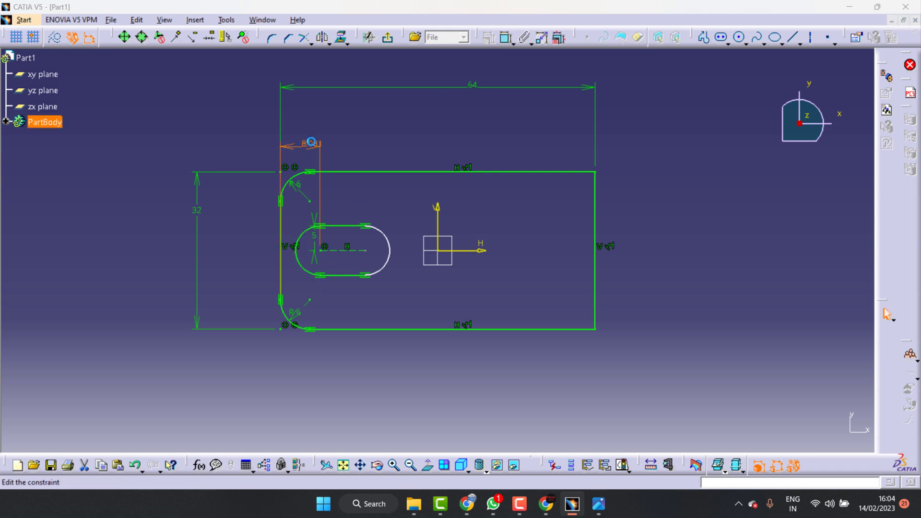
{"action": "type", "text": "10"}
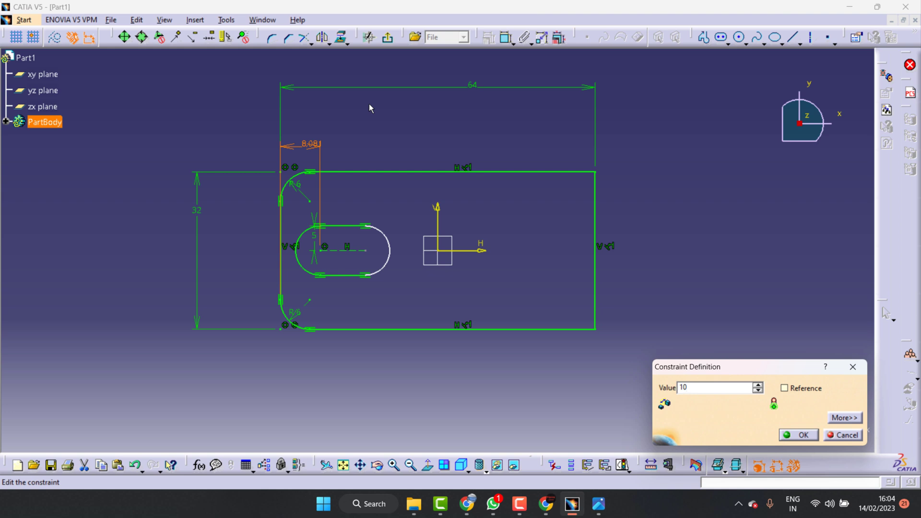
{"action": "key", "text": "Return"}
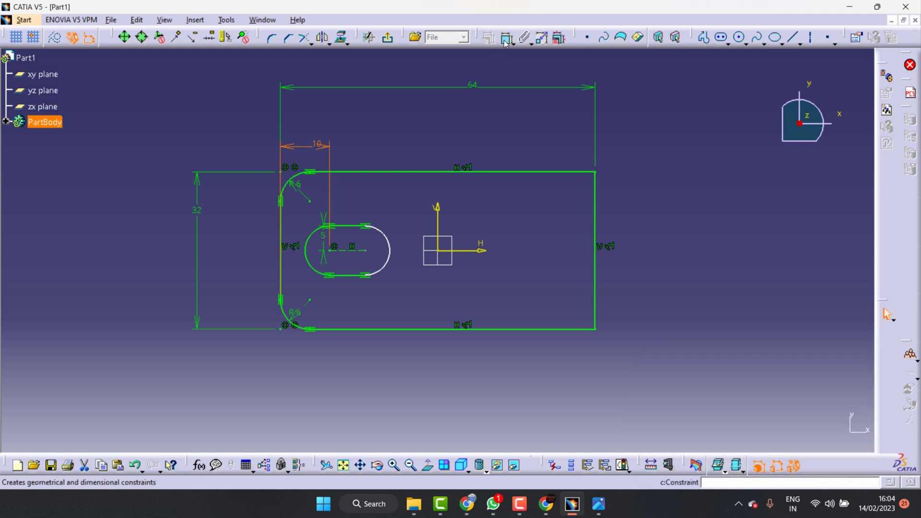
Set the slot's centre spacing to 10 mm and its height above the bottom edge to 16 mm.
{"action": "left_click", "coordinate": [505, 37]}
{"action": "left_click", "coordinate": [330, 250]}
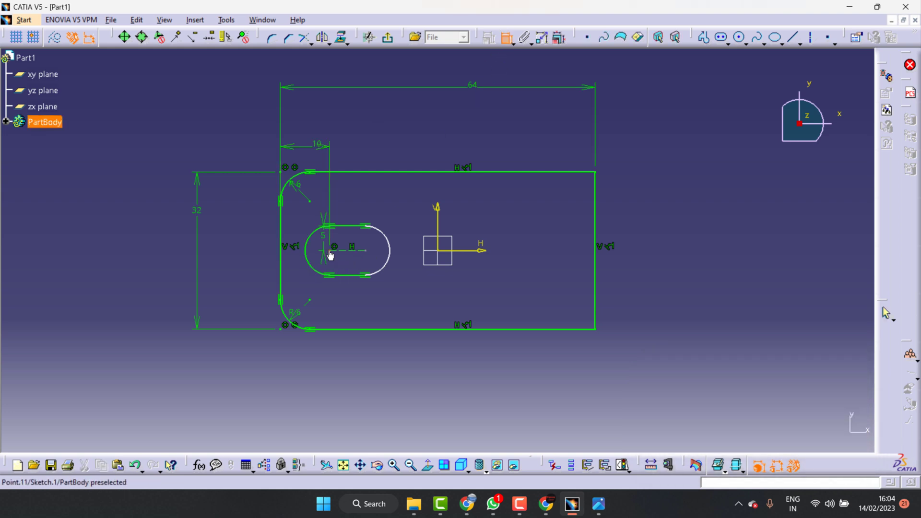
{"action": "left_click", "coordinate": [368, 251]}
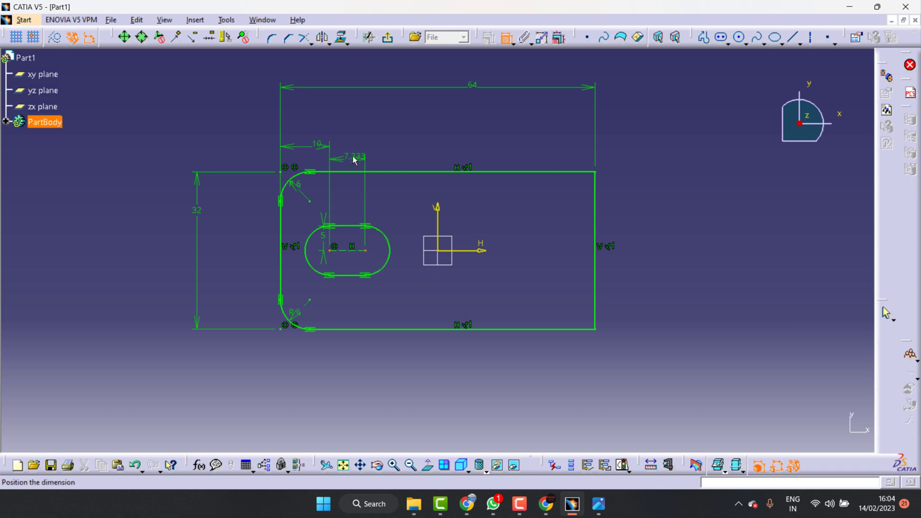
{"action": "left_click", "coordinate": [354, 159]}
{"action": "double_click", "coordinate": [353, 155]}
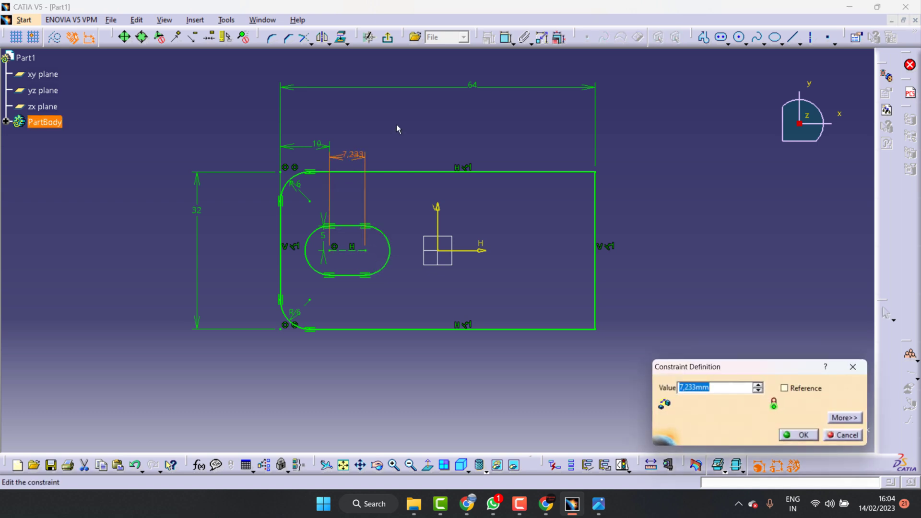
{"action": "type", "text": "10mm"}
{"action": "key", "text": "Return"}
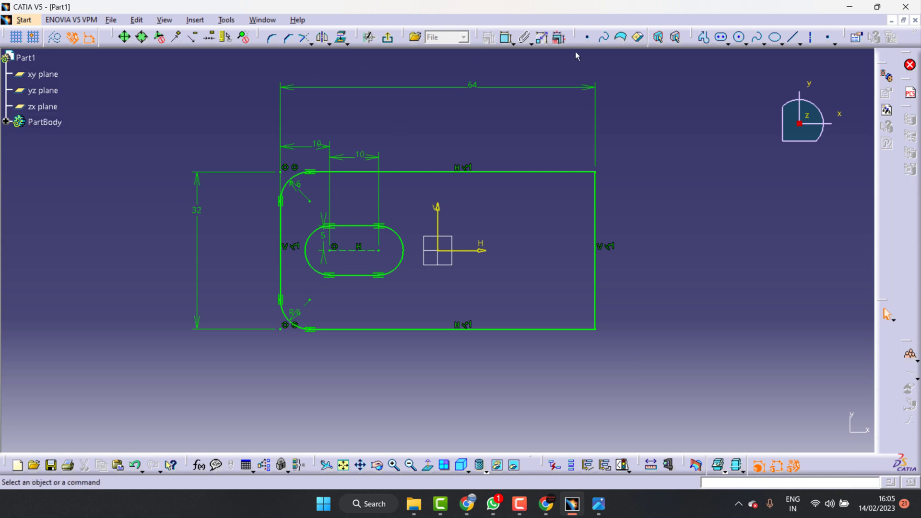
{"action": "left_click", "coordinate": [506, 37]}
{"action": "left_click", "coordinate": [357, 249]}
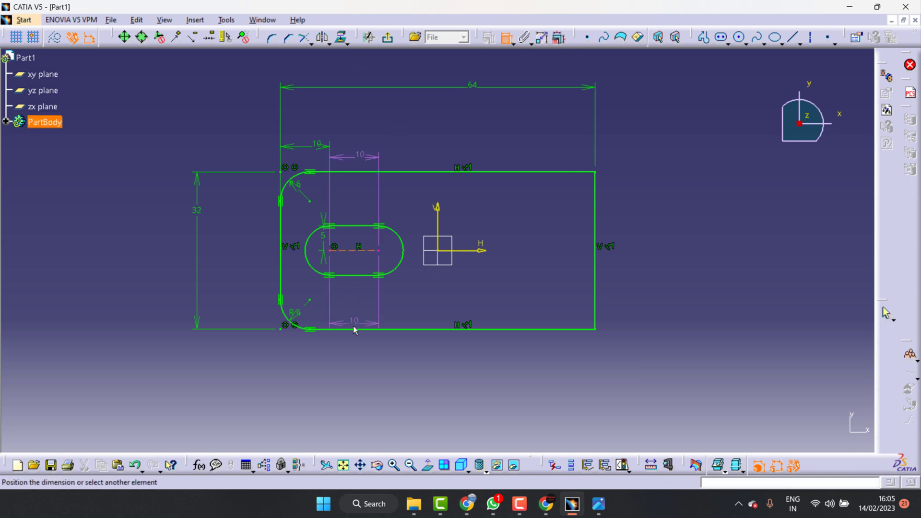
{"action": "left_click", "coordinate": [355, 330]}
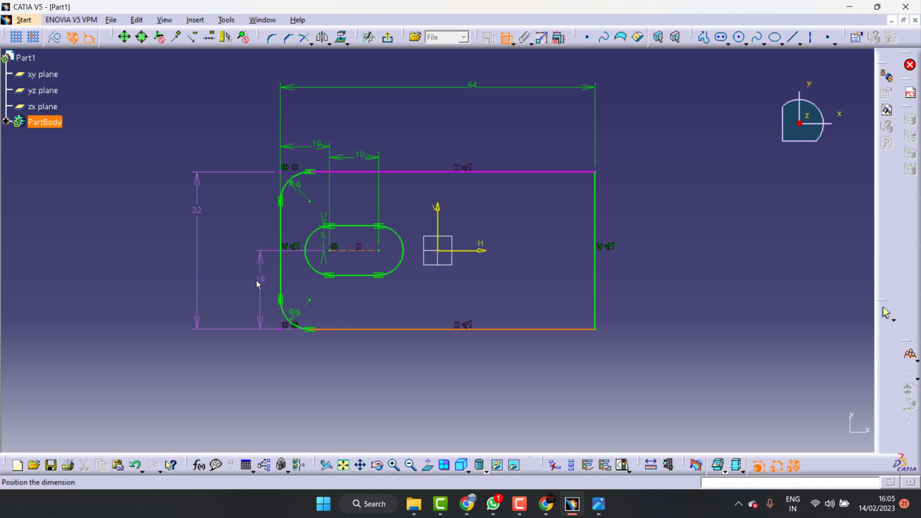
{"action": "left_click", "coordinate": [259, 281]}
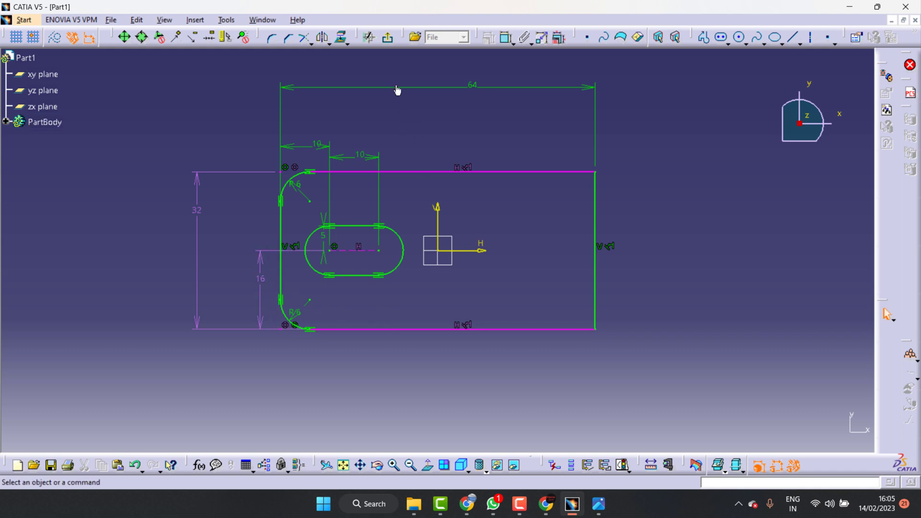
Exit the sketch and deactivate the conflicting over-constrained offset dimension.
{"action": "left_click", "coordinate": [388, 38]}
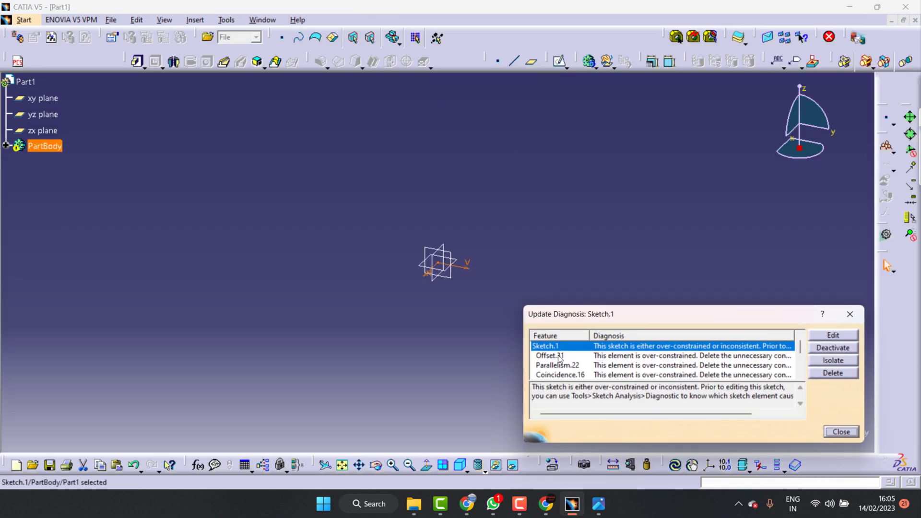
{"action": "left_click", "coordinate": [560, 358]}
{"action": "left_click", "coordinate": [841, 346]}
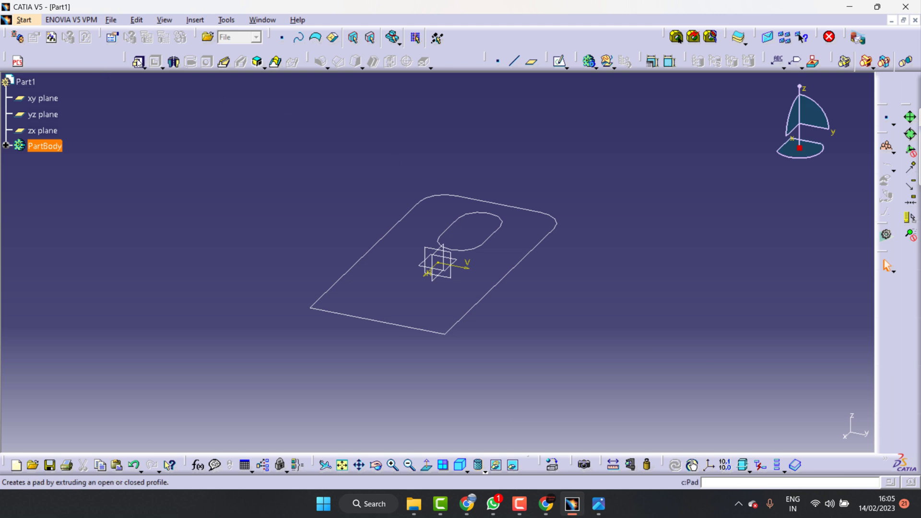
Pad the slotted profile to an 8 mm thick solid plate.
{"action": "left_click", "coordinate": [137, 62]}
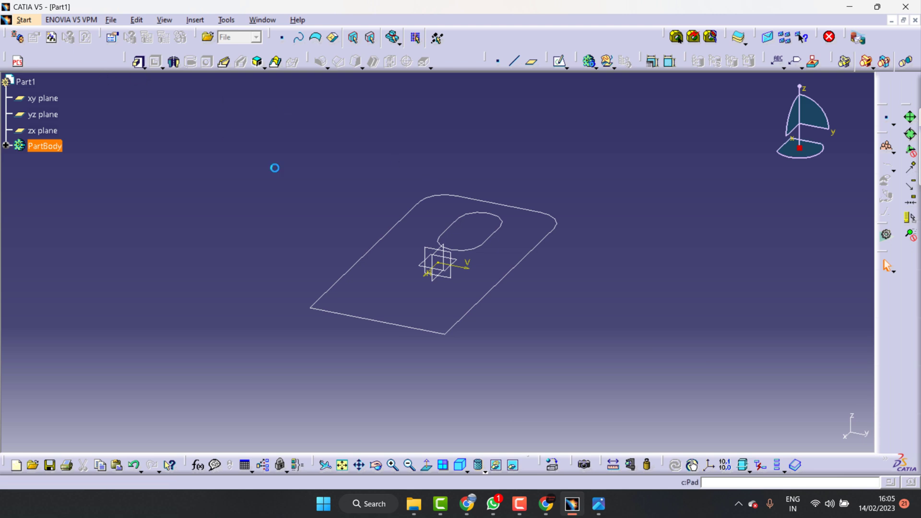
{"action": "left_click", "coordinate": [599, 503]}
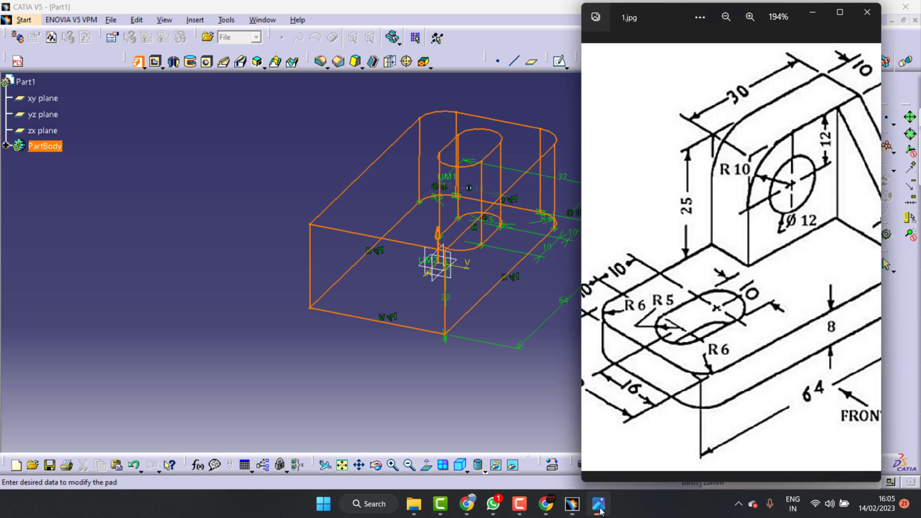
{"action": "scroll", "coordinate": [700, 365], "scroll_direction": "down", "scroll_amount": 2}
{"action": "scroll", "coordinate": [807, 344], "scroll_direction": "up", "scroll_amount": 2}
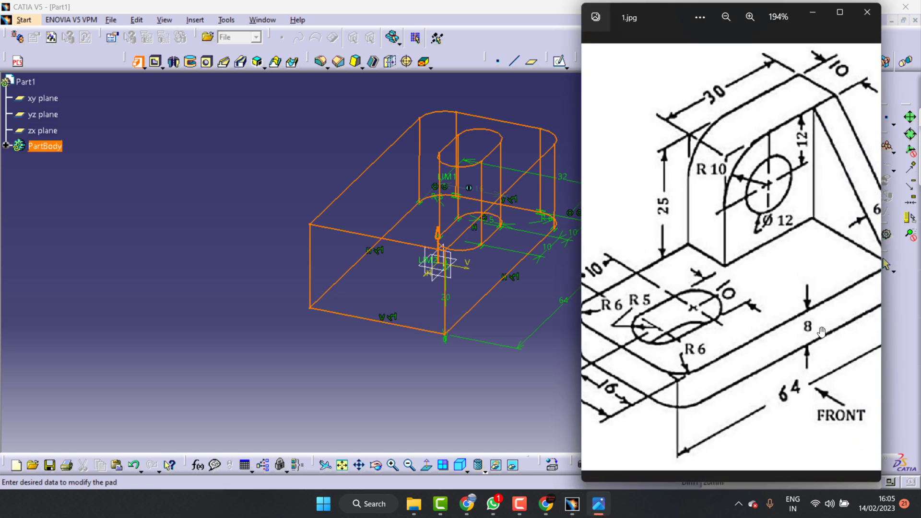
{"action": "left_click", "coordinate": [433, 390]}
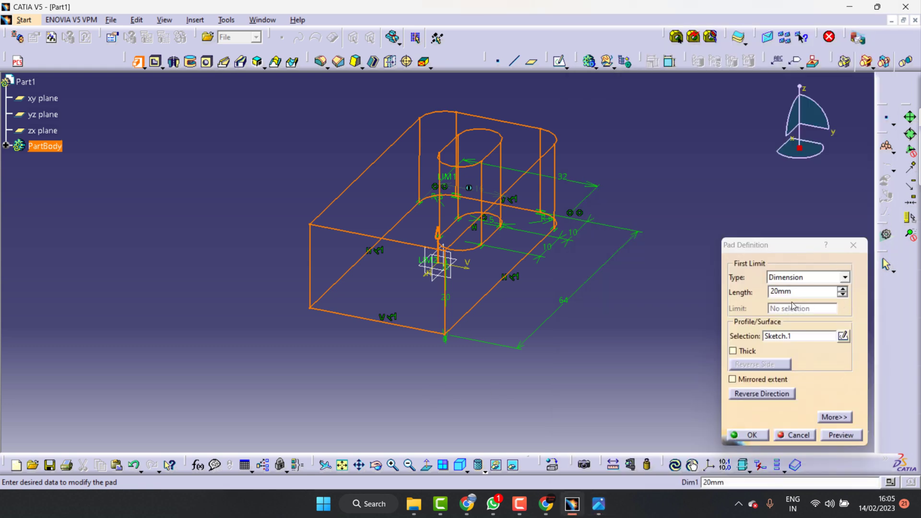
{"action": "double_click", "coordinate": [808, 290]}
{"action": "type", "text": "8"}
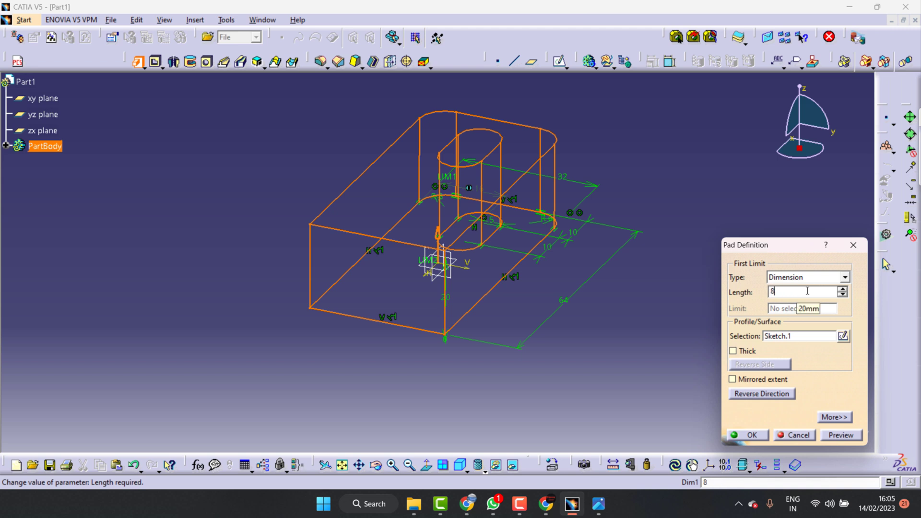
{"action": "key", "text": "Return"}
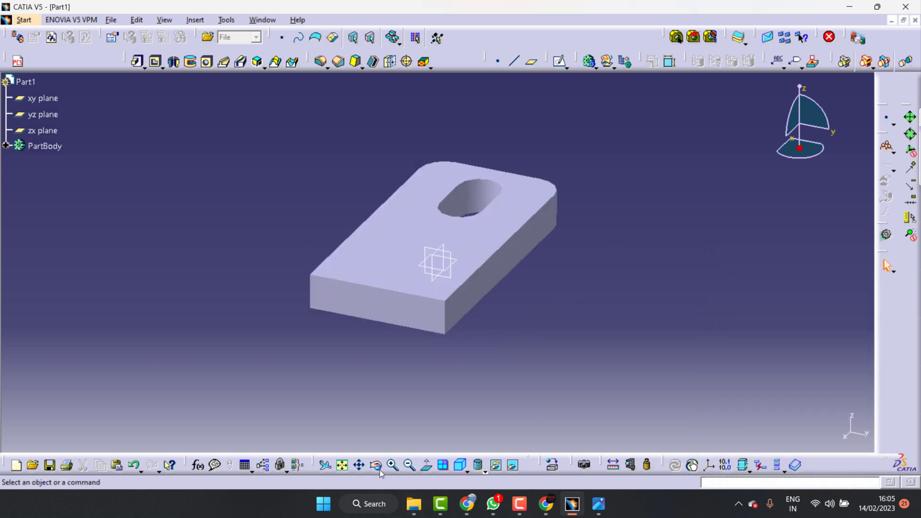
{"action": "left_click", "coordinate": [377, 466]}
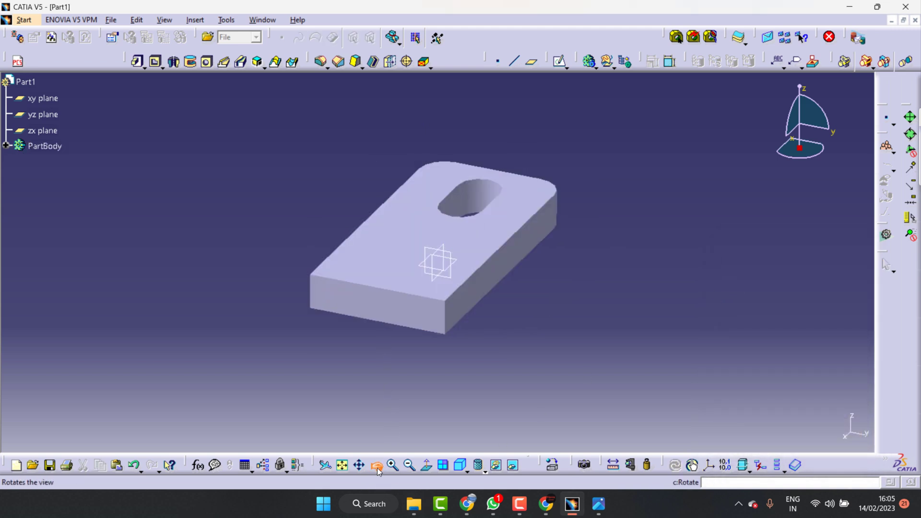
{"action": "mouse_move", "coordinate": [365, 333]}
{"action": "left_mouse_down"}
{"action": "mouse_move", "coordinate": [420, 288]}
{"action": "mouse_move", "coordinate": [533, 333]}
{"action": "mouse_move", "coordinate": [628, 238]}
{"action": "mouse_move", "coordinate": [583, 235]}
{"action": "mouse_move", "coordinate": [530, 305]}
{"action": "mouse_move", "coordinate": [478, 337]}
{"action": "left_mouse_up"}
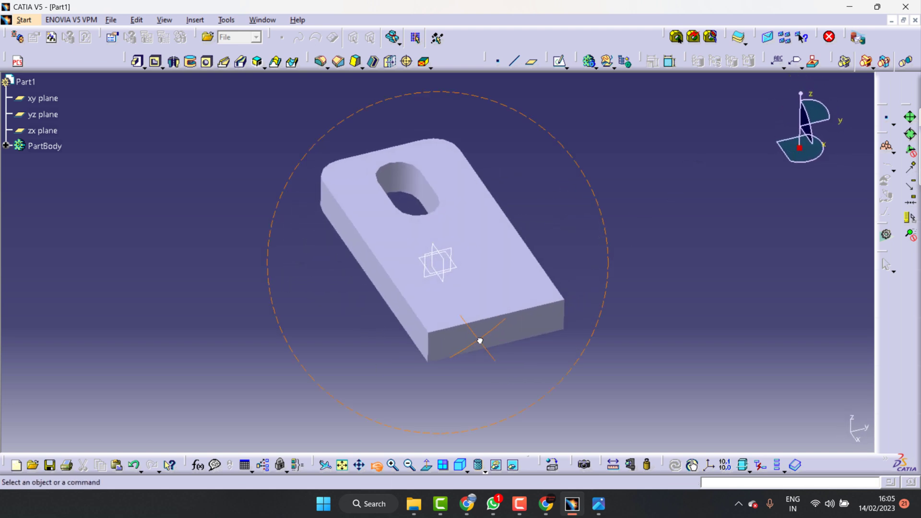
{"action": "left_click", "coordinate": [598, 504]}
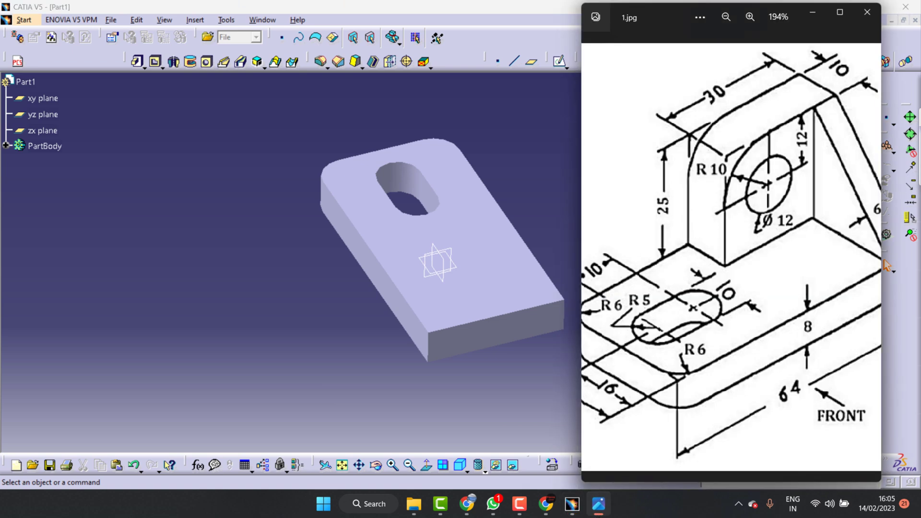
{"action": "scroll", "coordinate": [671, 319], "scroll_direction": "down", "scroll_amount": 2}
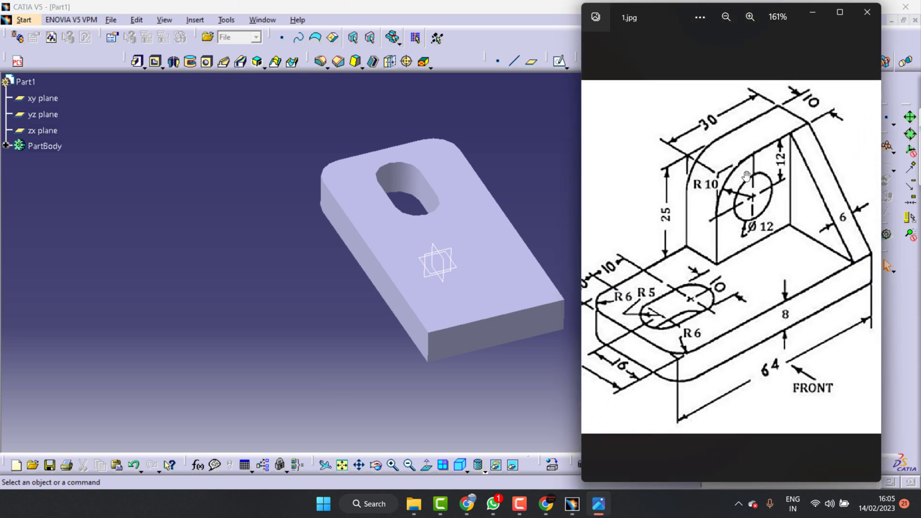
{"action": "left_click", "coordinate": [518, 266]}
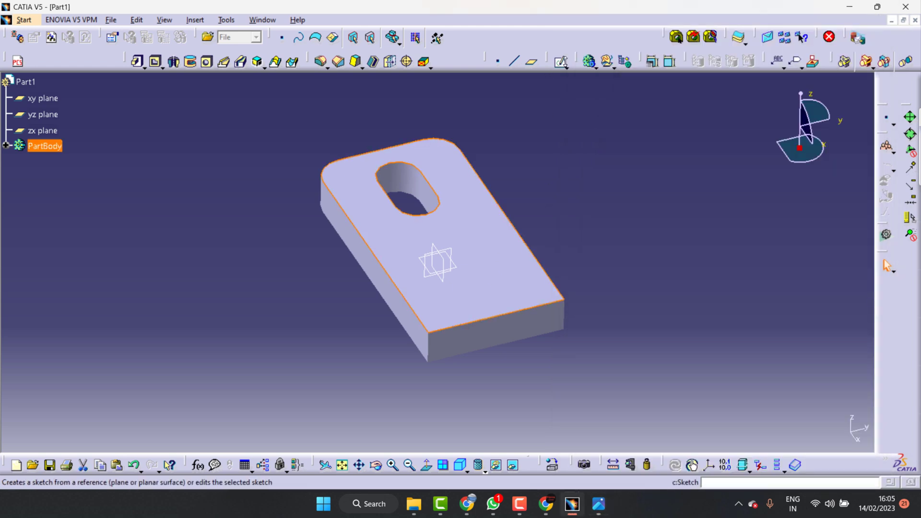
Start a sketch on the plate's top face; begin a rectangle, then cancel it.
{"action": "left_click", "coordinate": [559, 62]}
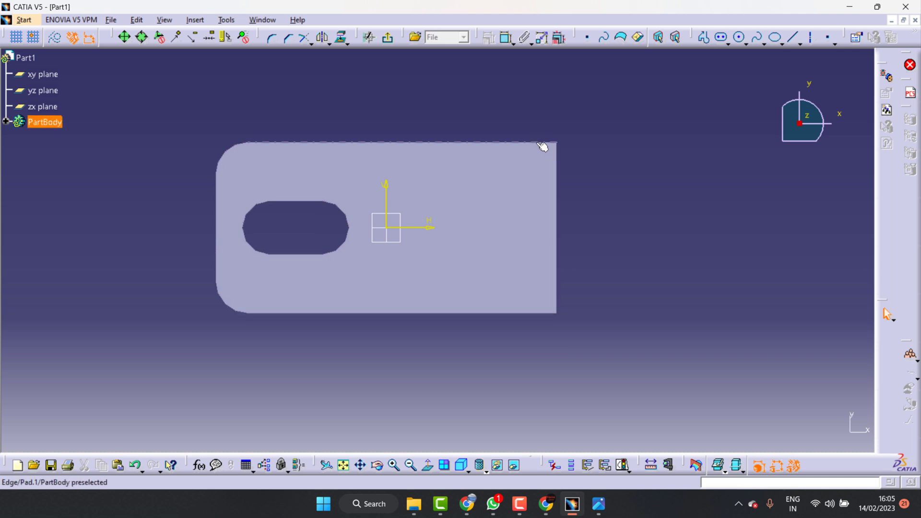
{"action": "left_click", "coordinate": [598, 502]}
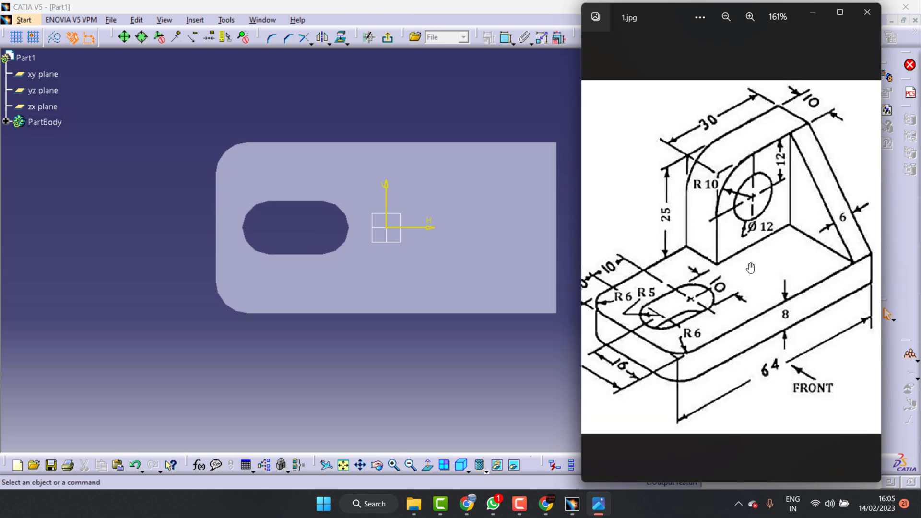
{"action": "left_click", "coordinate": [513, 99]}
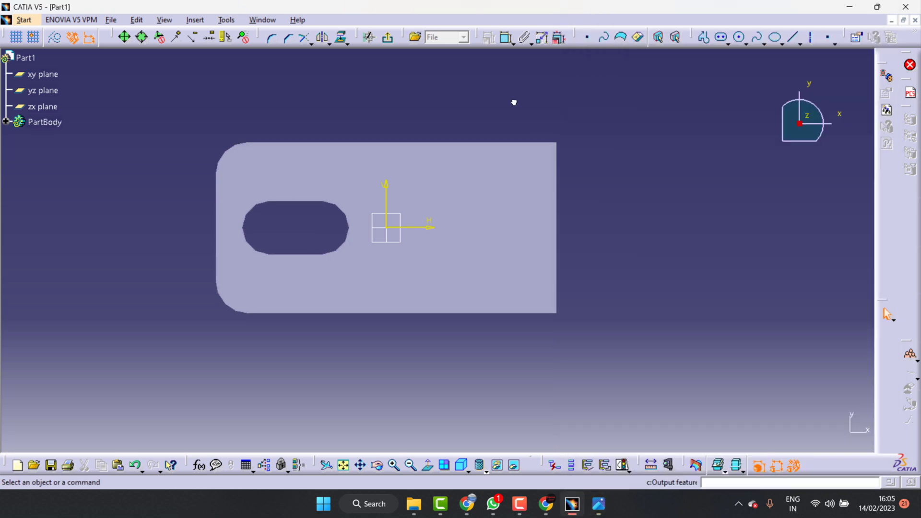
{"action": "left_click", "coordinate": [725, 45]}
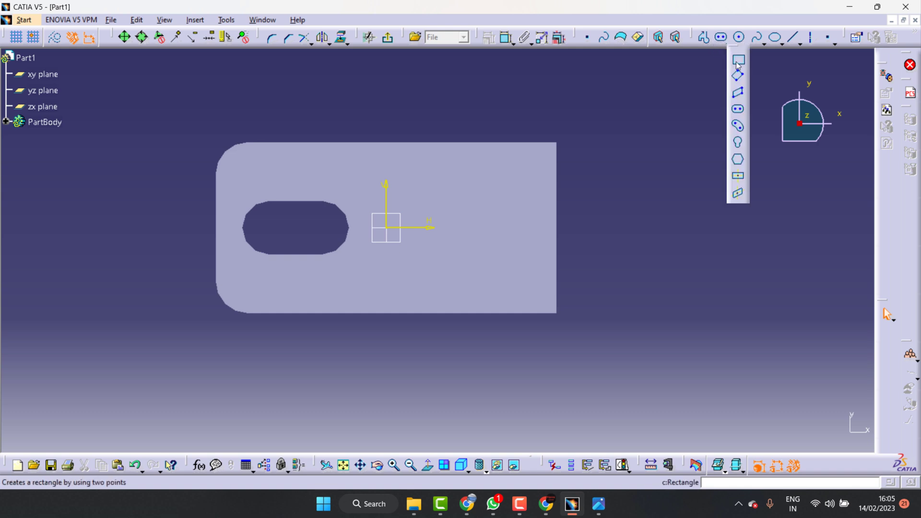
{"action": "left_click", "coordinate": [737, 60]}
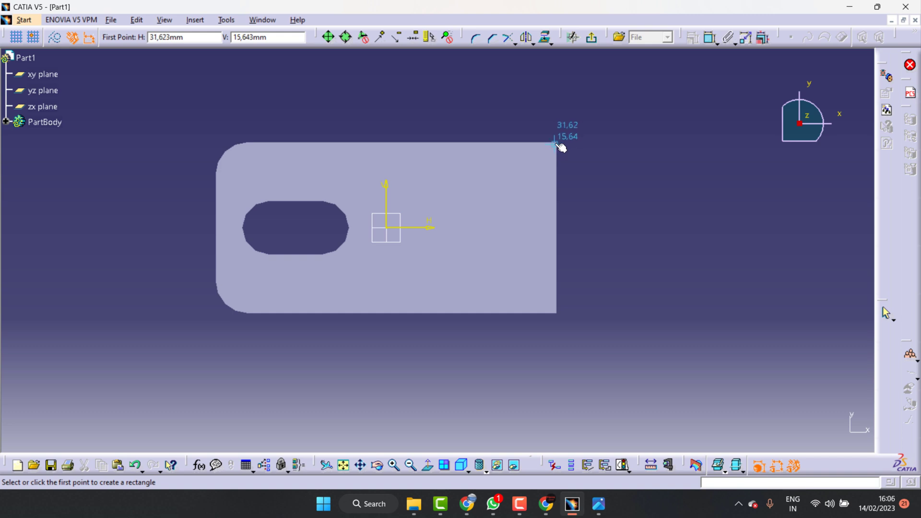
{"action": "left_click", "coordinate": [555, 143]}
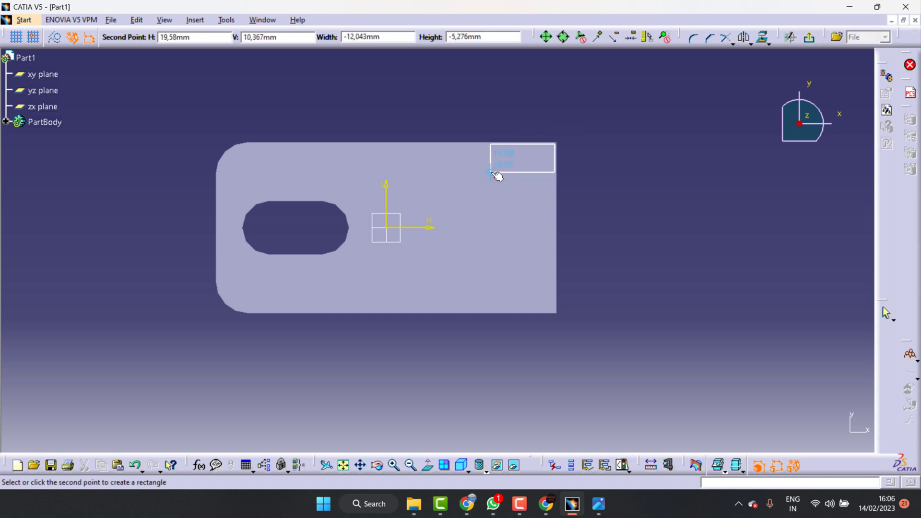
{"action": "key", "text": "Escape"}
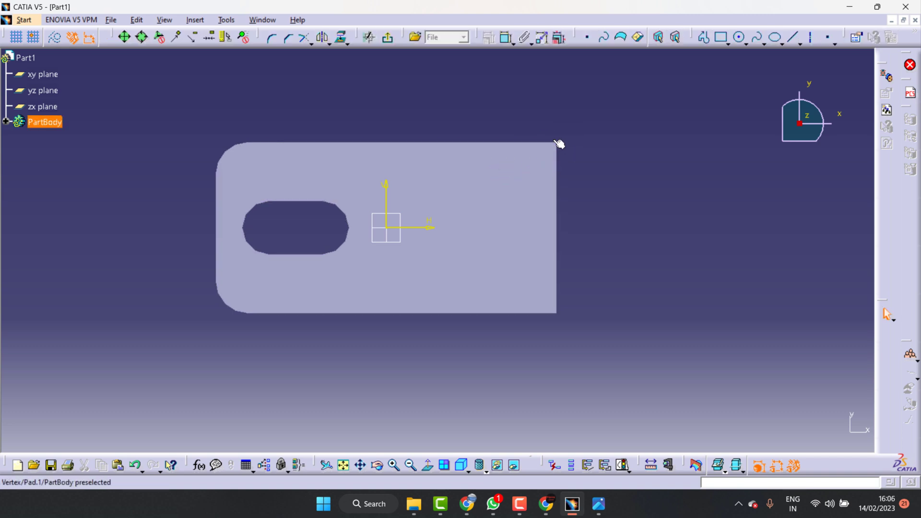
Project the plate's top, right and bottom edges into the sketch.
{"action": "left_click", "coordinate": [546, 143]}
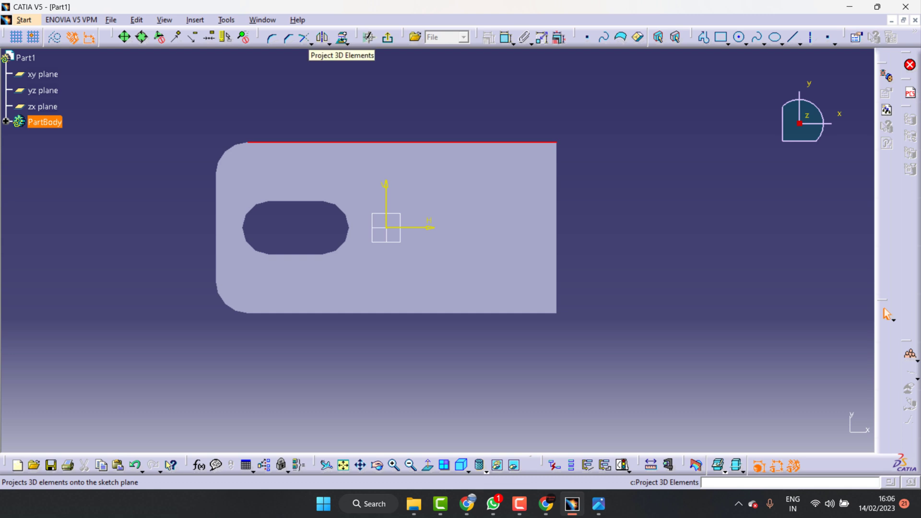
{"action": "left_click", "coordinate": [347, 42]}
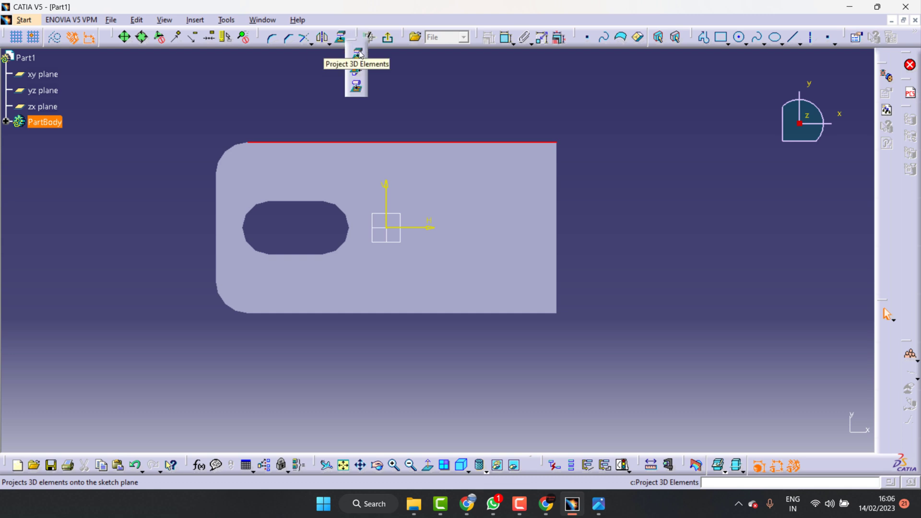
{"action": "left_click", "coordinate": [356, 54]}
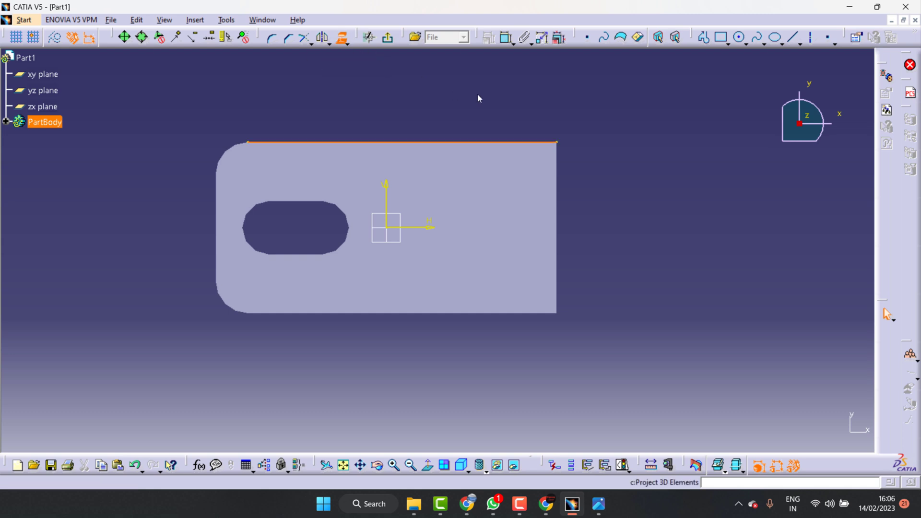
{"action": "left_click", "coordinate": [556, 187]}
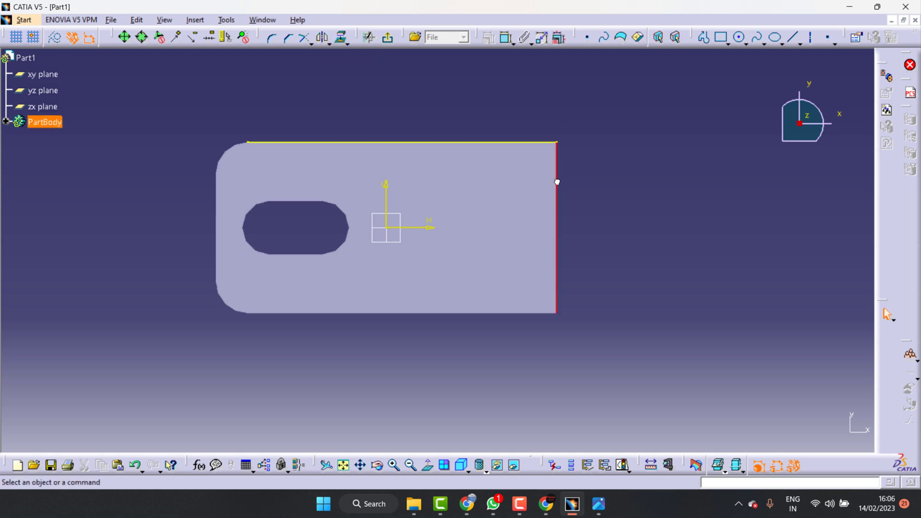
{"action": "left_click", "coordinate": [341, 38]}
{"action": "left_click", "coordinate": [599, 504]}
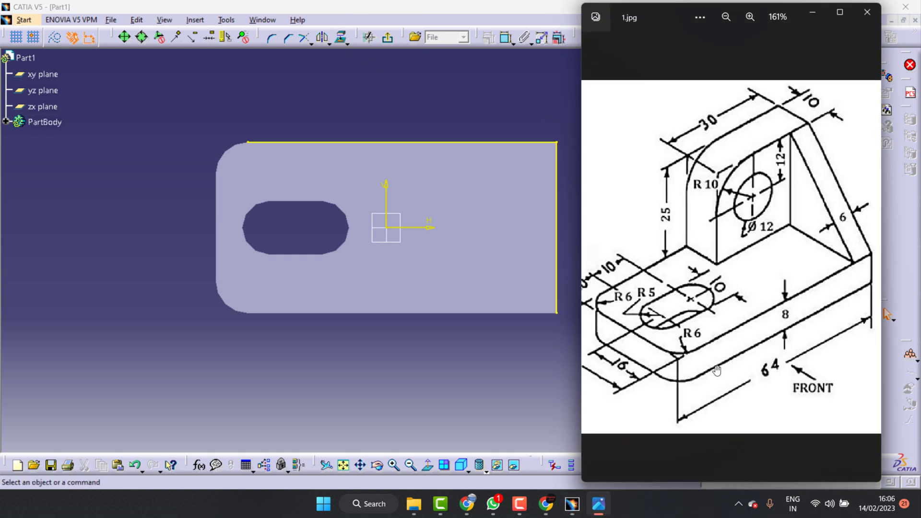
{"action": "left_click", "coordinate": [417, 376]}
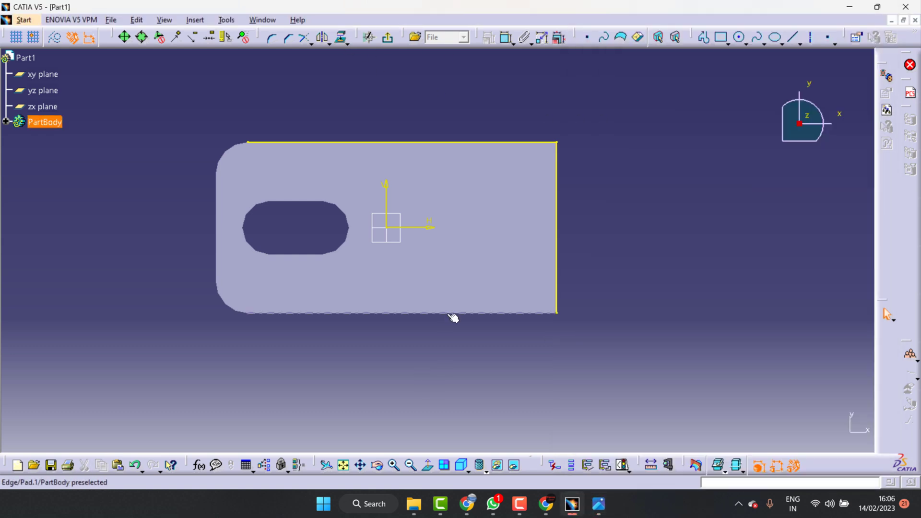
{"action": "left_click", "coordinate": [448, 314]}
{"action": "left_click", "coordinate": [369, 37]}
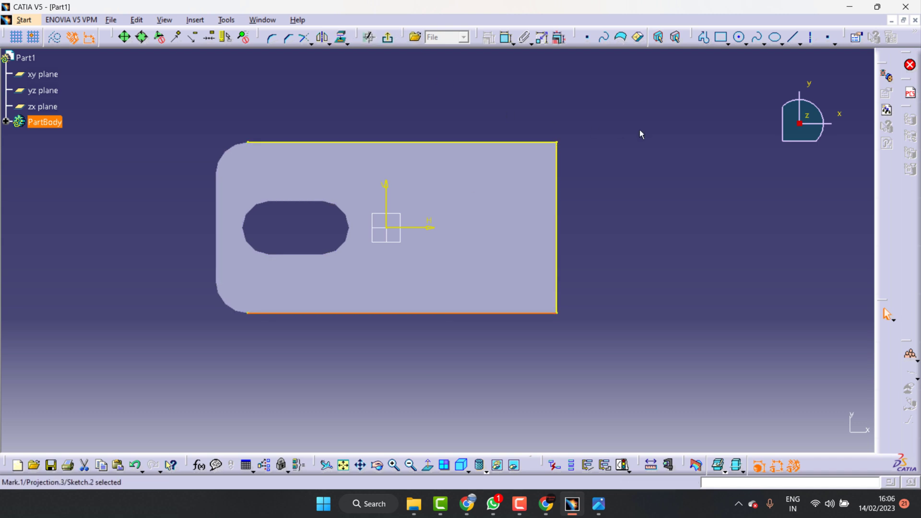
Draw a vertical line from the top edge to the bottom edge; undo an extra horizontal line.
{"action": "left_click", "coordinate": [793, 39]}
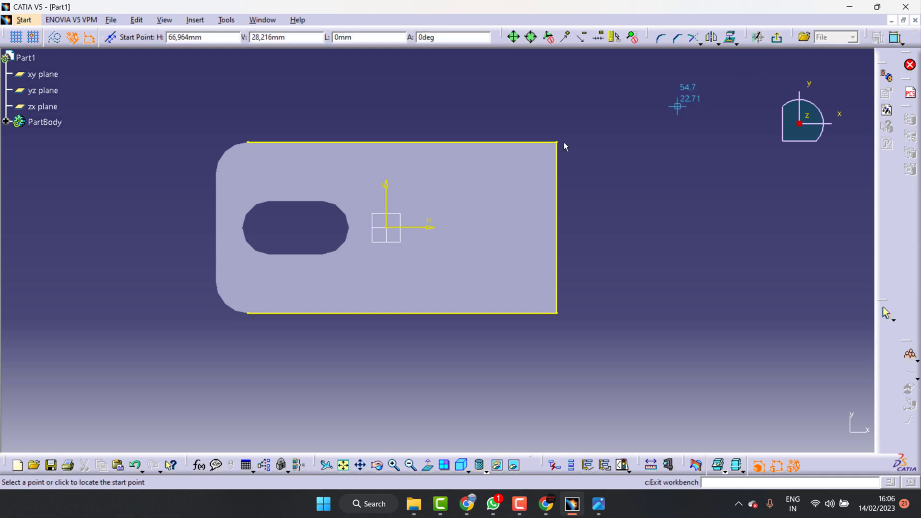
{"action": "left_click", "coordinate": [518, 142]}
{"action": "left_click", "coordinate": [518, 313]}
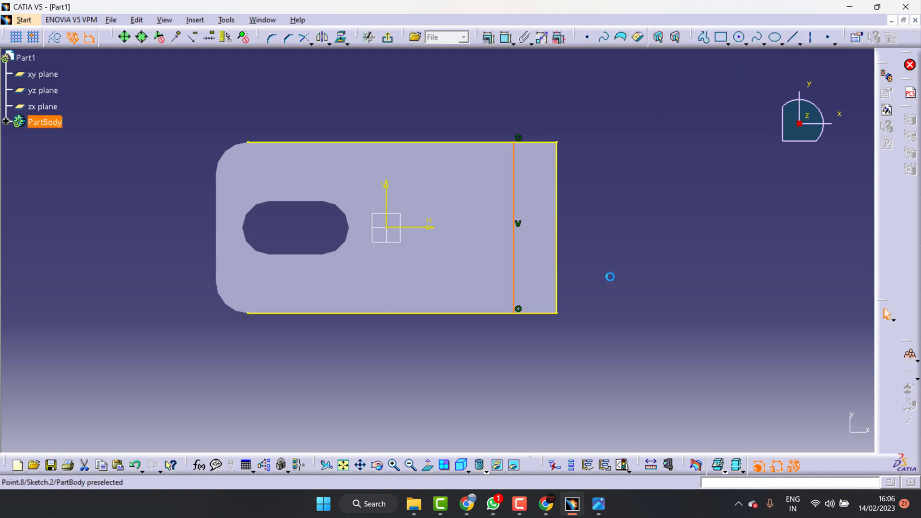
{"action": "left_click", "coordinate": [794, 39]}
{"action": "left_click", "coordinate": [556, 172]}
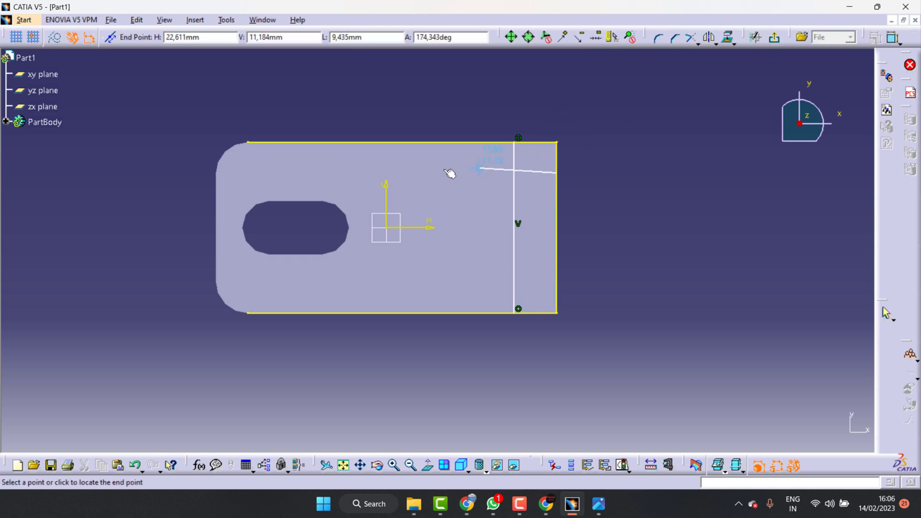
{"action": "left_click", "coordinate": [420, 173]}
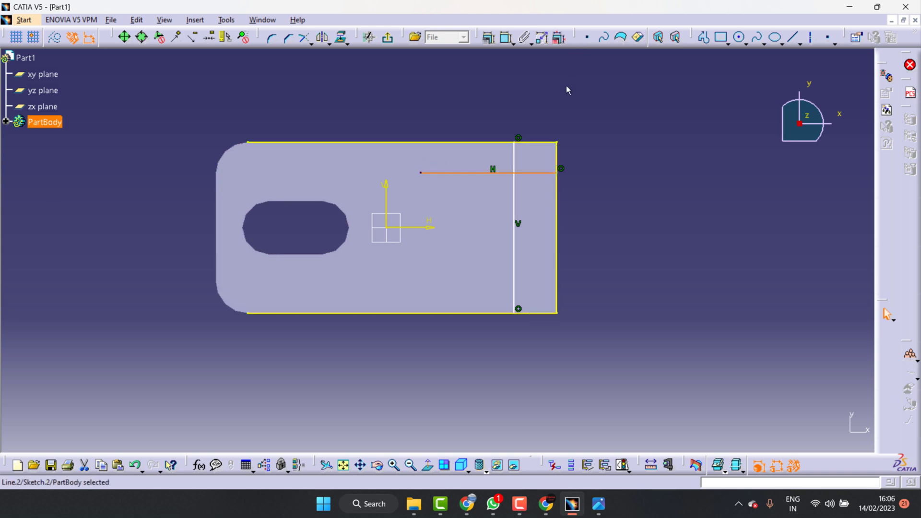
{"action": "key", "text": "ctrl+z"}
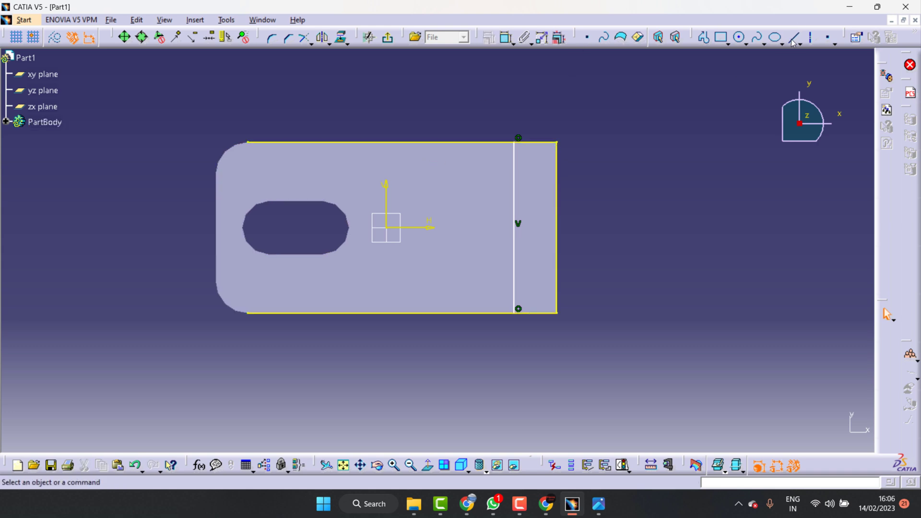
Draw an L-shaped profile from the right edge across, then up to the top edge.
{"action": "left_click", "coordinate": [705, 41]}
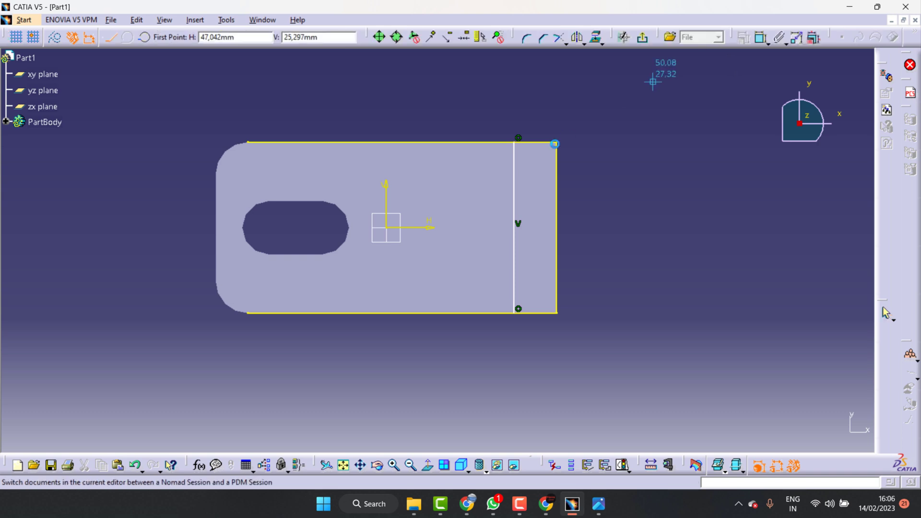
{"action": "left_click", "coordinate": [558, 167]}
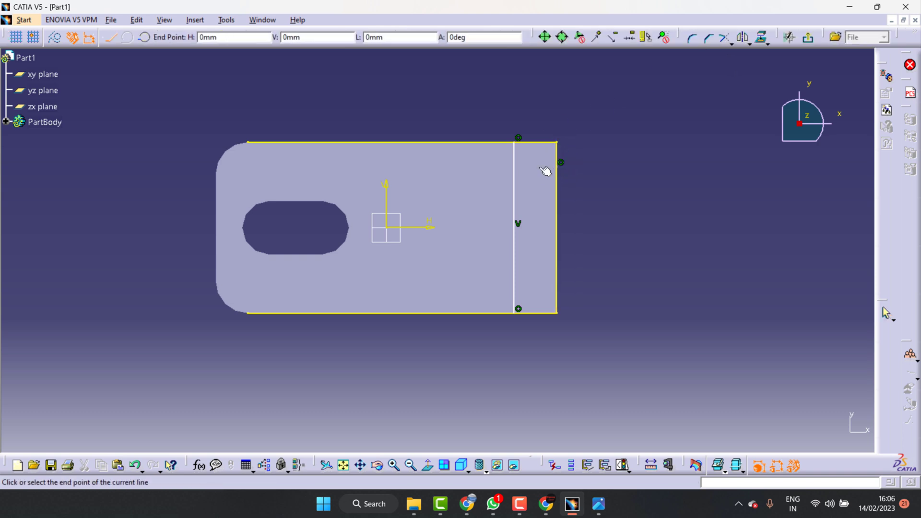
{"action": "left_click", "coordinate": [432, 166]}
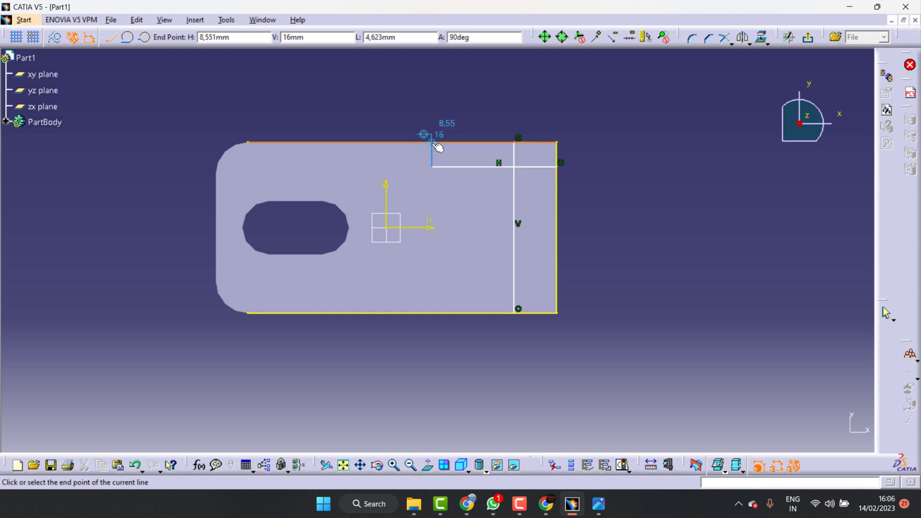
{"action": "left_click", "coordinate": [432, 142]}
{"action": "key", "text": "Escape"}
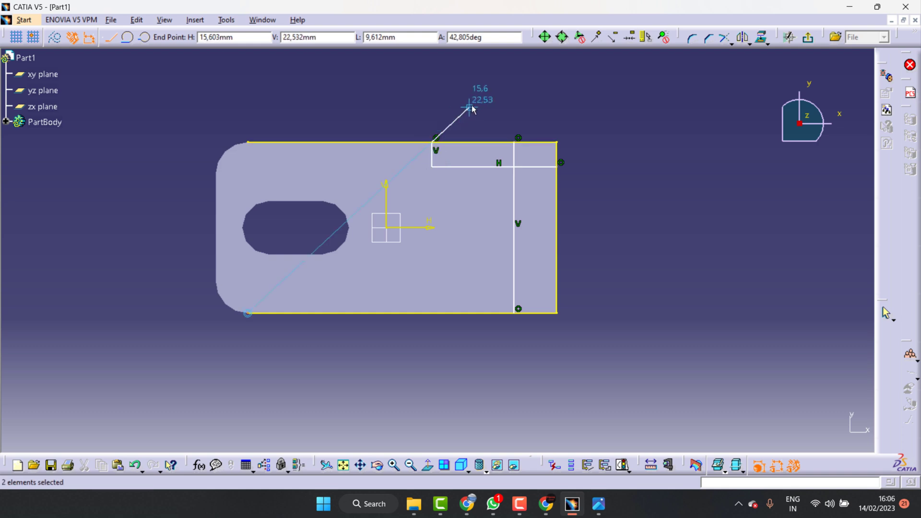
{"action": "left_click", "coordinate": [598, 504]}
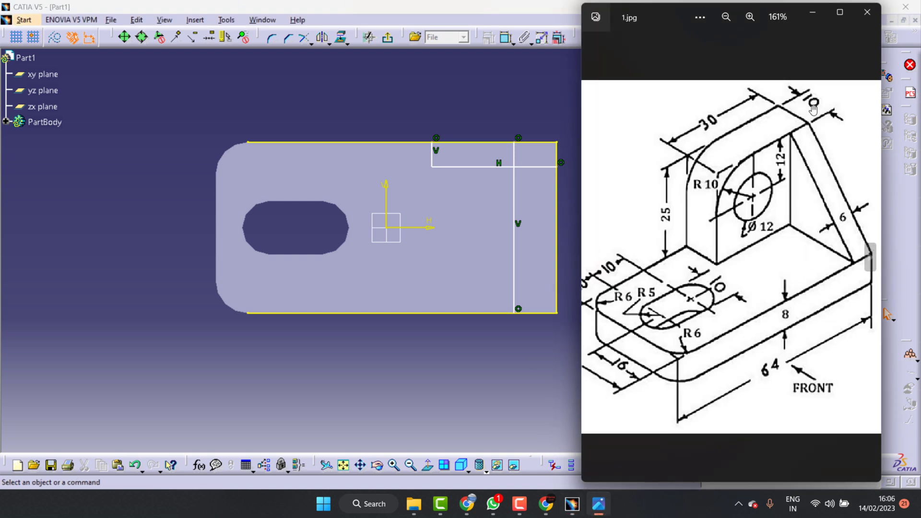
{"action": "left_click", "coordinate": [447, 103]}
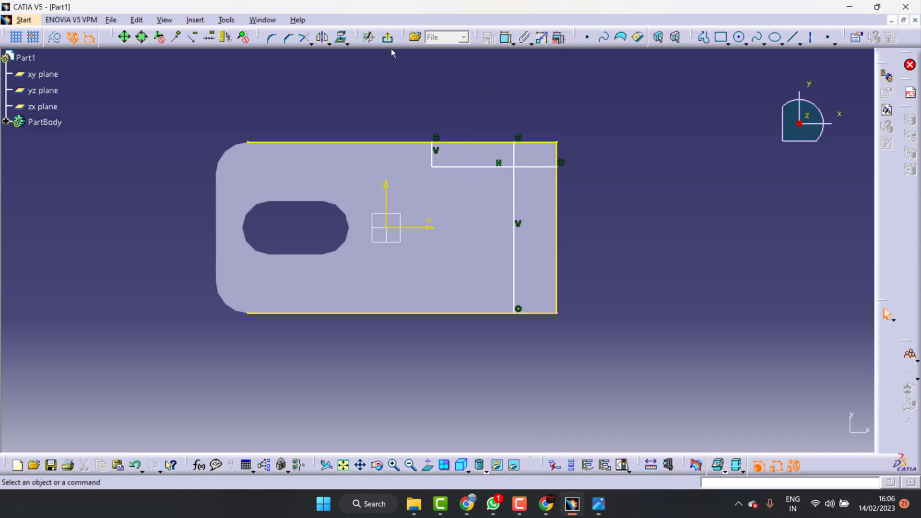
{"action": "left_click", "coordinate": [506, 37]}
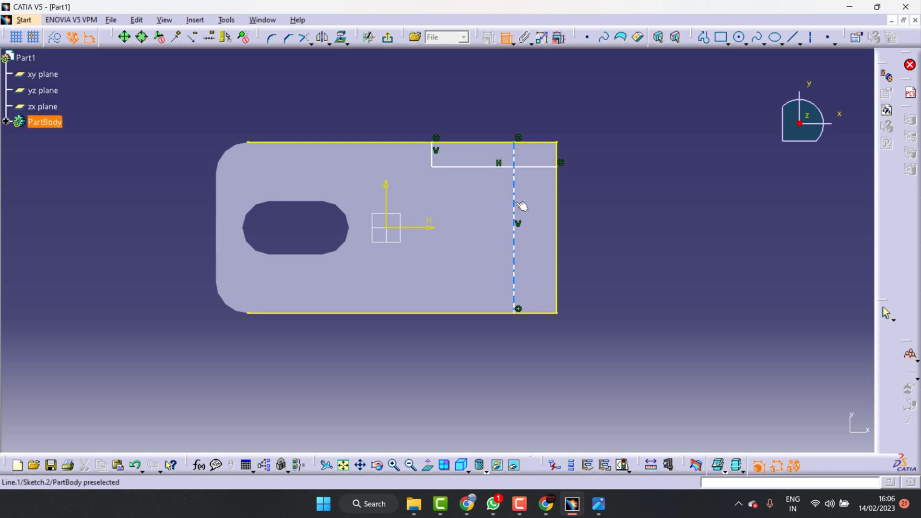
Place the vertical line 6 mm from the right edge and the inner horizontal line 10 mm below the top.
{"action": "left_click", "coordinate": [517, 204]}
{"action": "left_click", "coordinate": [556, 285]}
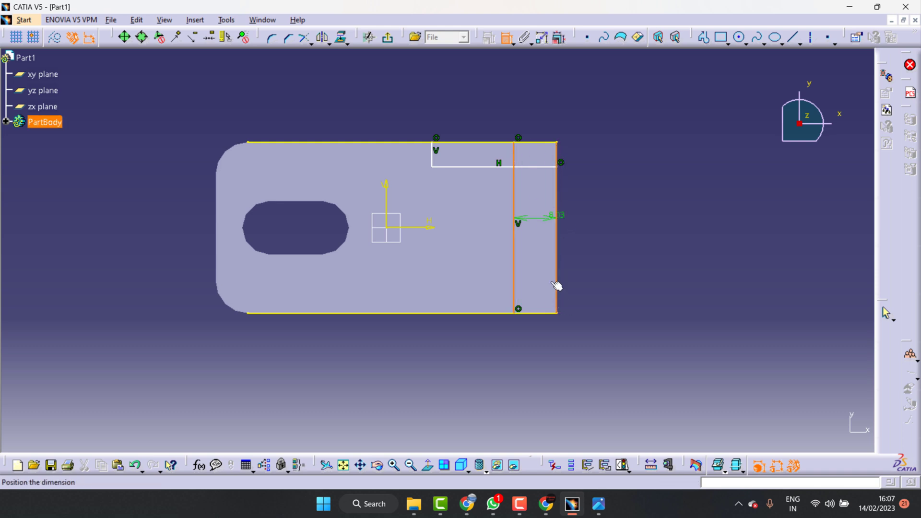
{"action": "left_click", "coordinate": [536, 376]}
{"action": "double_click", "coordinate": [537, 375]}
{"action": "type", "text": "6"}
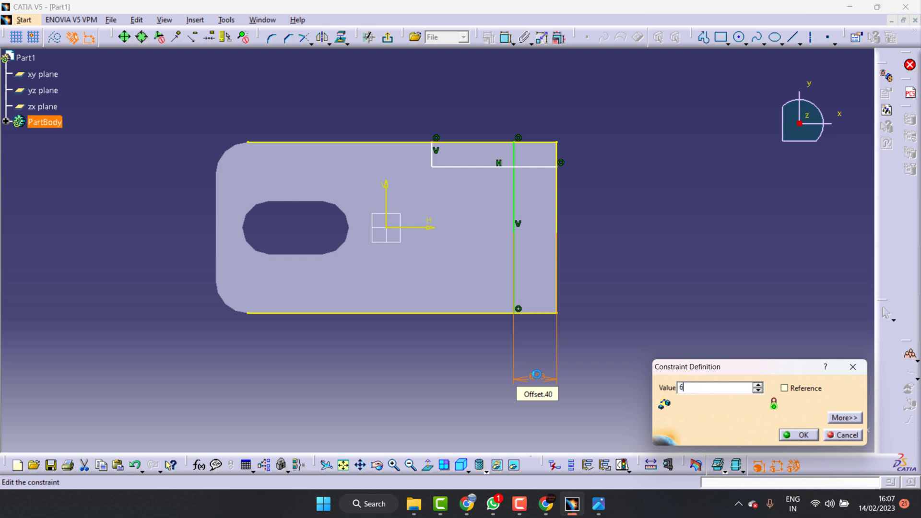
{"action": "key", "text": "Return"}
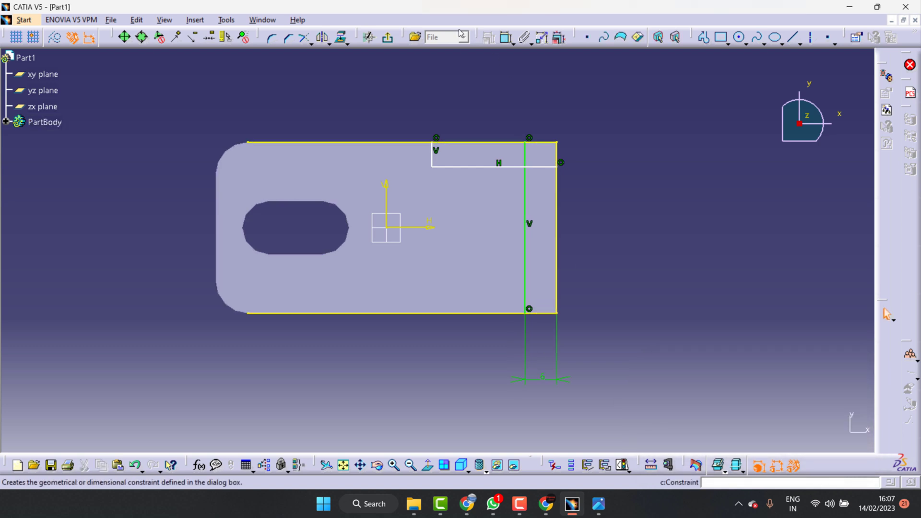
{"action": "left_click", "coordinate": [506, 39]}
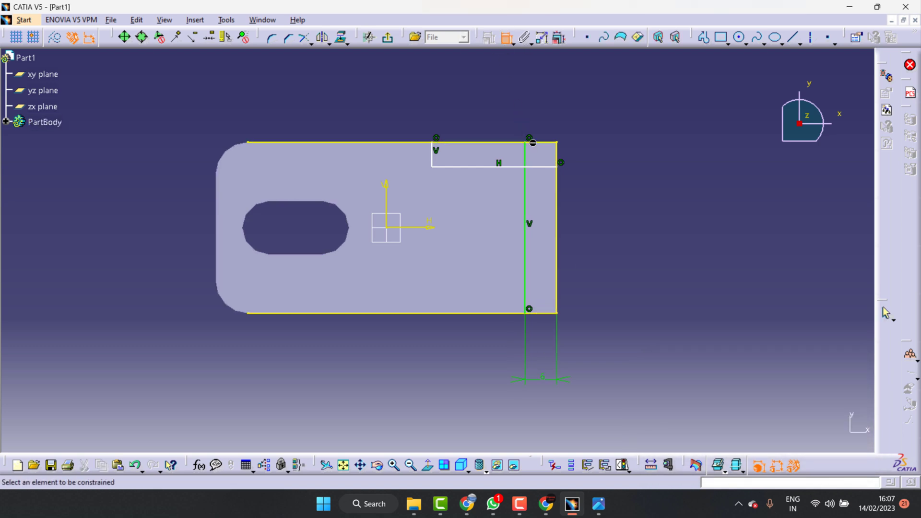
{"action": "left_click", "coordinate": [530, 142]}
{"action": "left_click", "coordinate": [540, 167]}
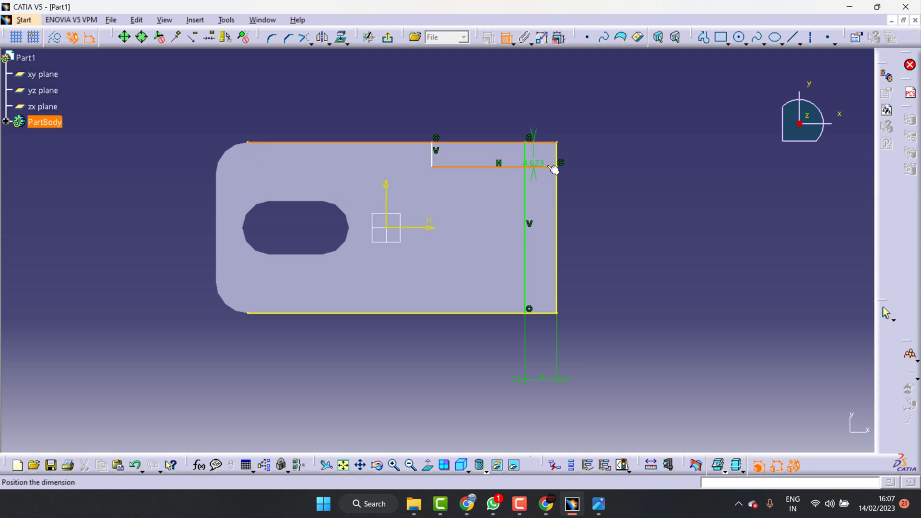
{"action": "left_click", "coordinate": [586, 158]}
{"action": "double_click", "coordinate": [589, 159]}
{"action": "type", "text": "10"}
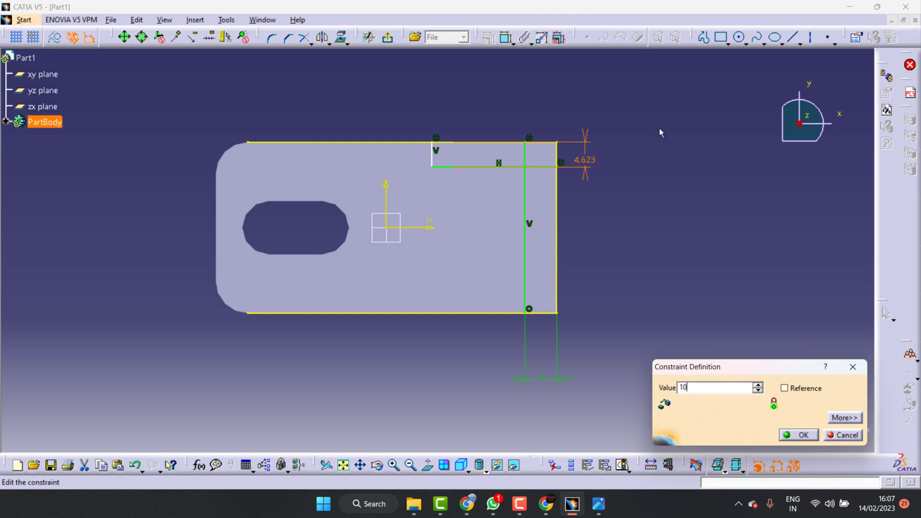
{"action": "key", "text": "Return"}
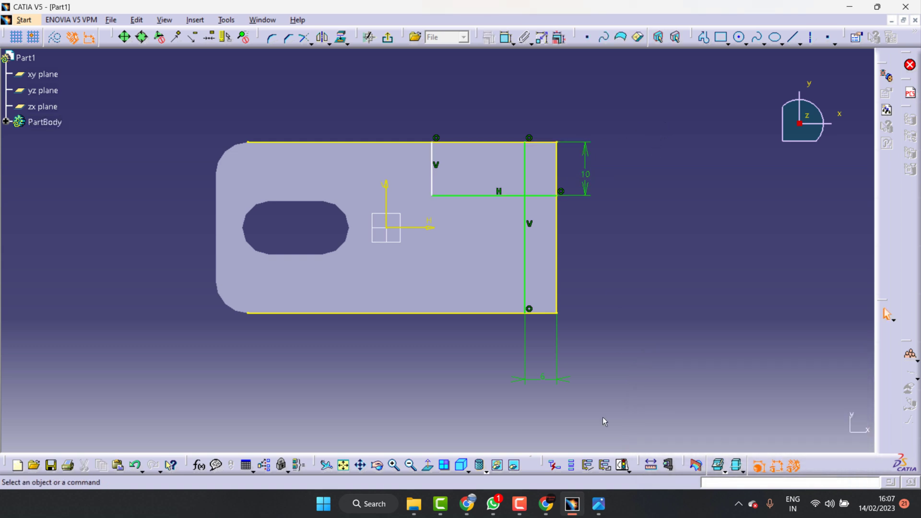
Set the inner horizontal line's length to 30 mm and check it against the reference drawing.
{"action": "left_click", "coordinate": [607, 504]}
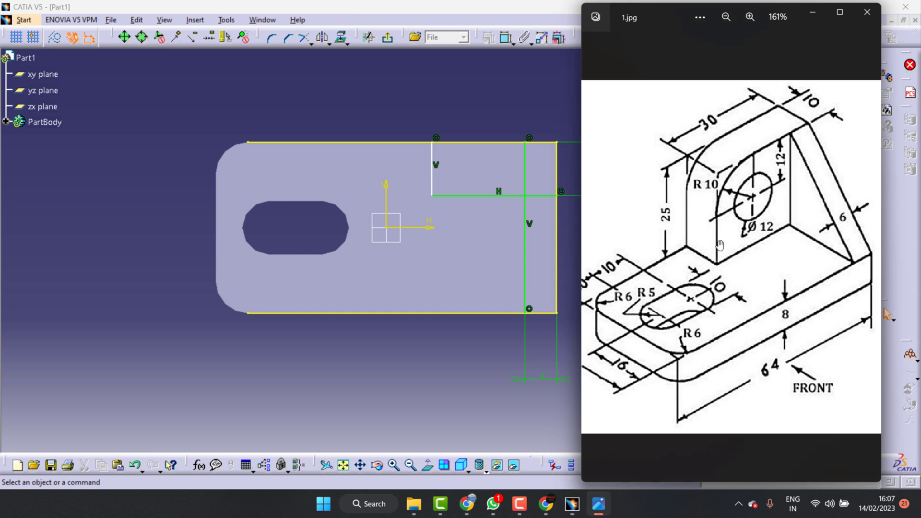
{"action": "left_click", "coordinate": [519, 87]}
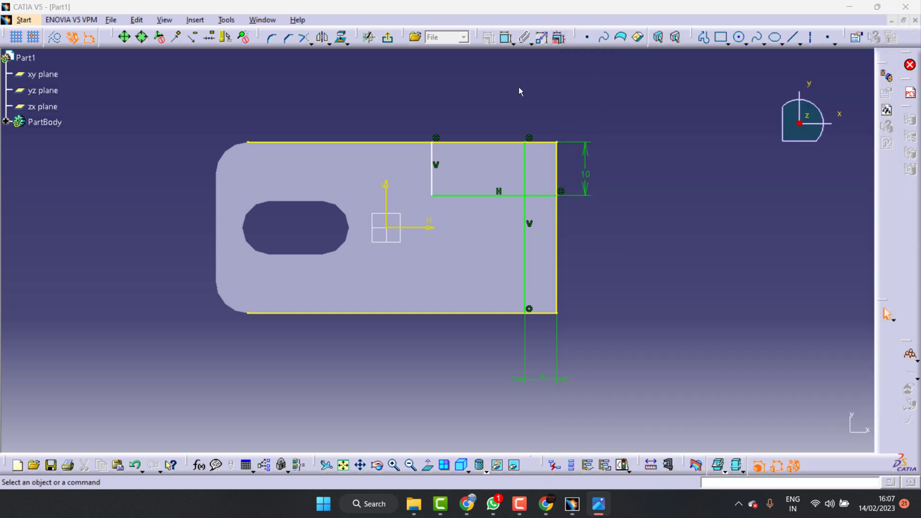
{"action": "left_click", "coordinate": [513, 42]}
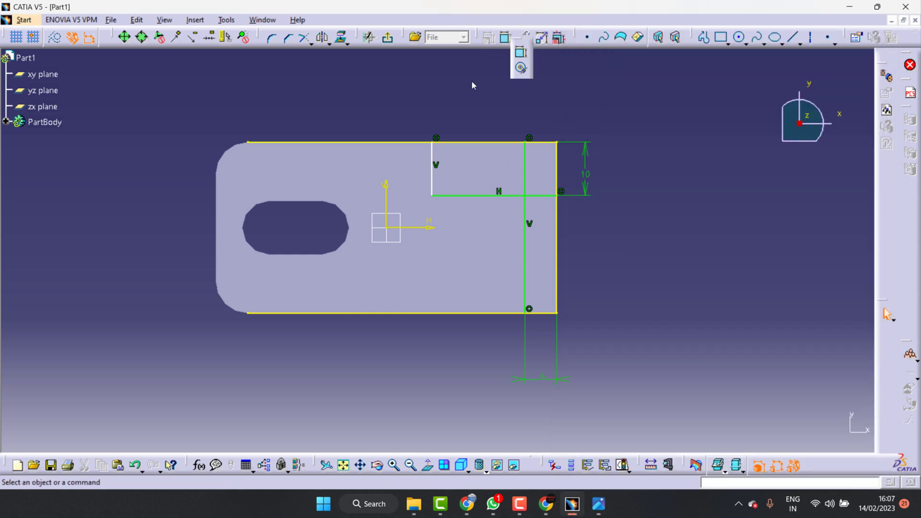
{"action": "left_click", "coordinate": [504, 37]}
{"action": "left_click", "coordinate": [486, 195]}
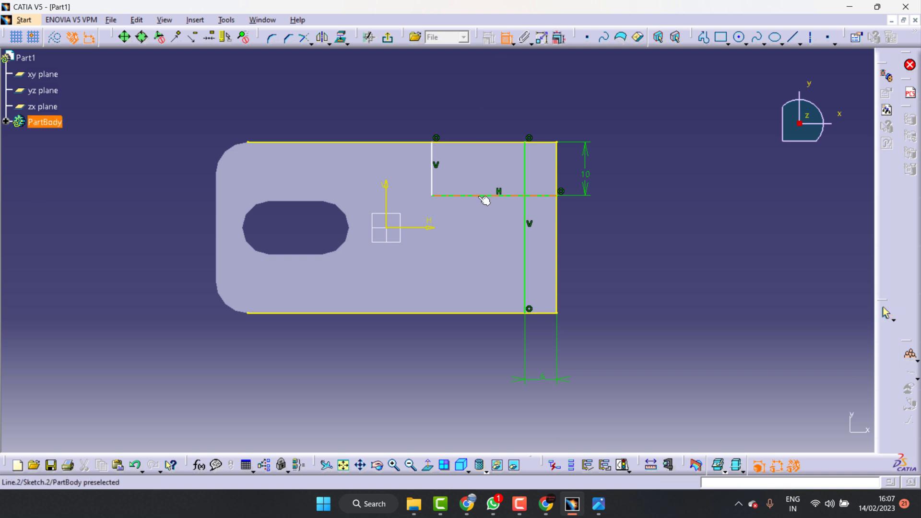
{"action": "left_click", "coordinate": [485, 99]}
{"action": "double_click", "coordinate": [486, 98]}
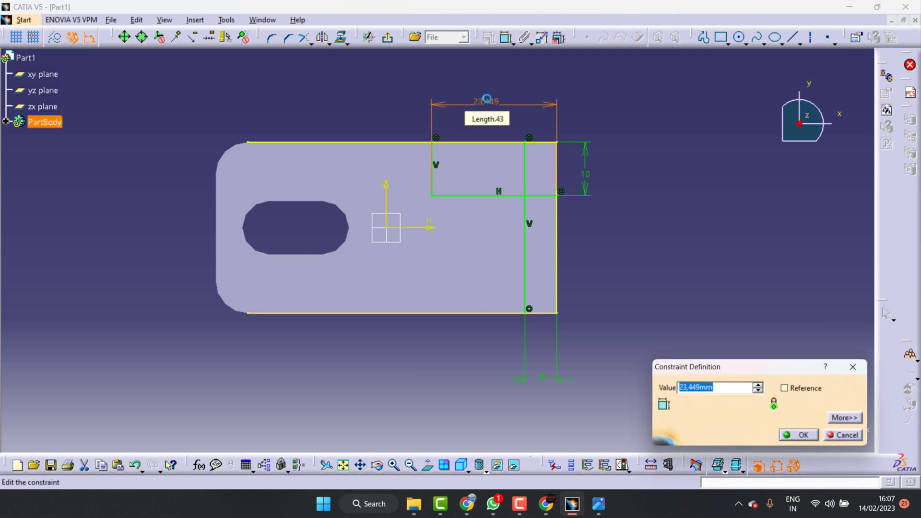
{"action": "type", "text": "30"}
{"action": "key", "text": "Return"}
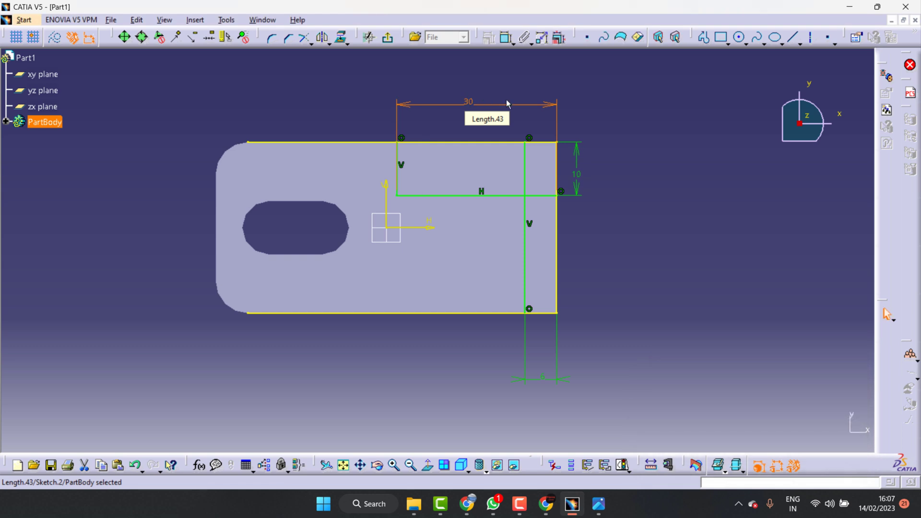
{"action": "left_click", "coordinate": [598, 504]}
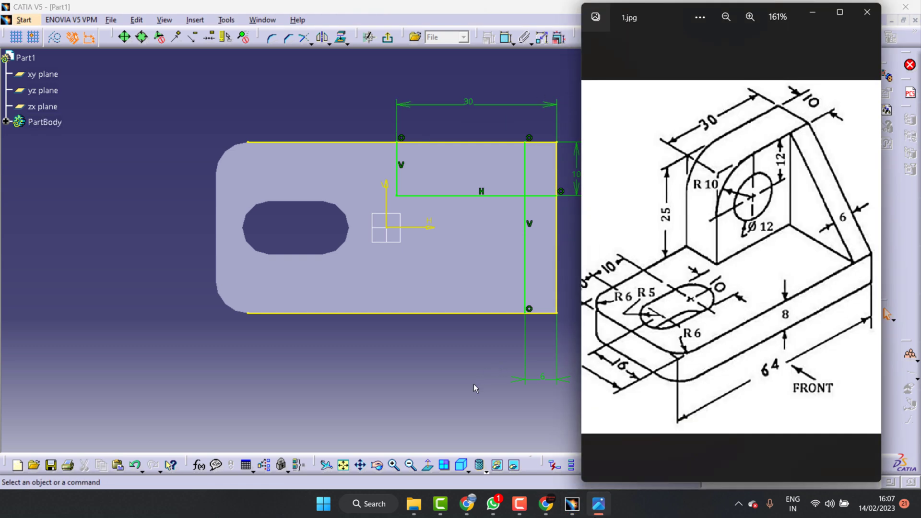
{"action": "left_click", "coordinate": [570, 274]}
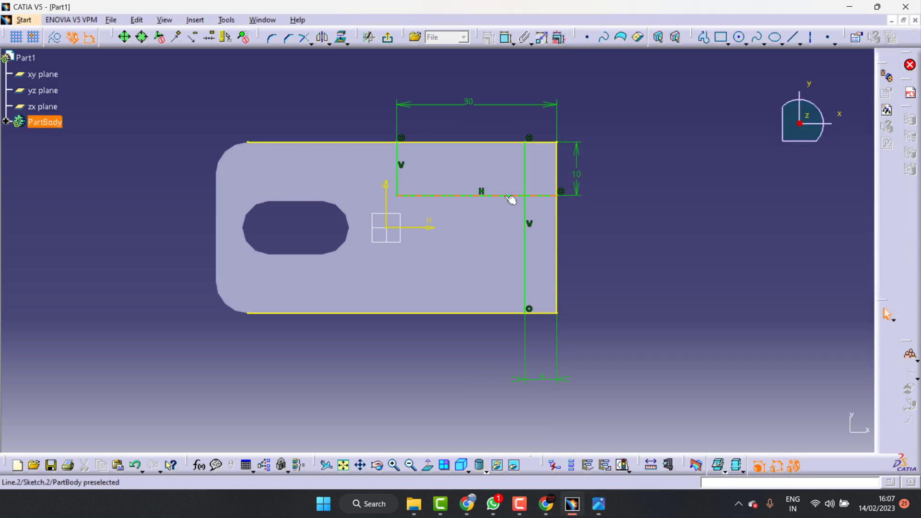
Quick-trim the top, bottom, vertical and inner horizontal edges to close the L outline.
{"action": "left_click", "coordinate": [311, 44]}
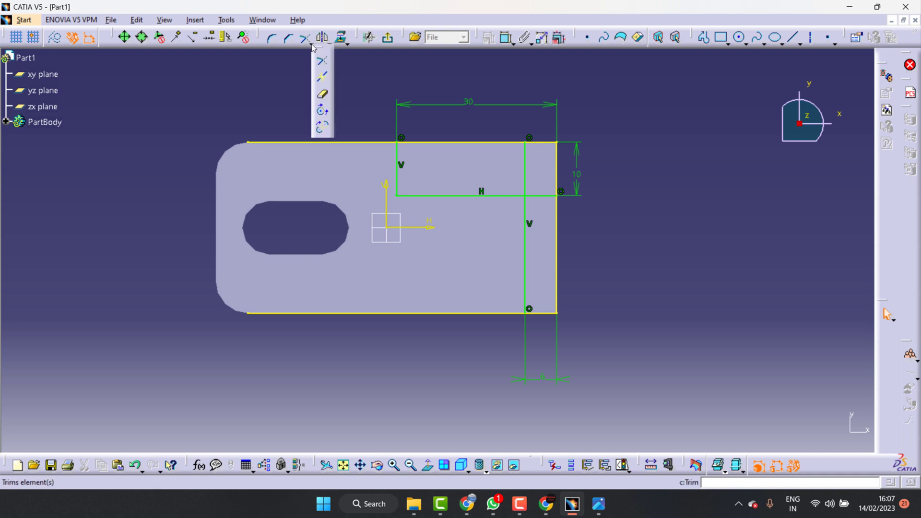
{"action": "left_click", "coordinate": [329, 97]}
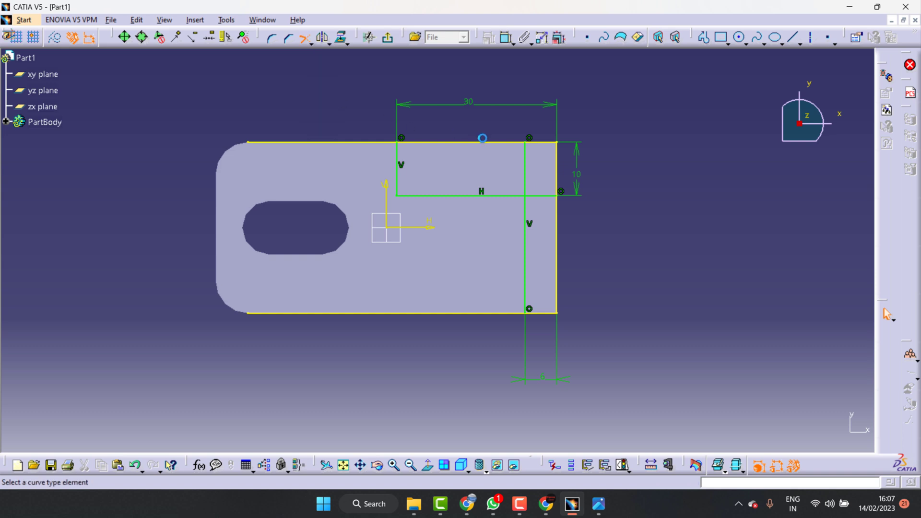
{"action": "left_click", "coordinate": [374, 144]}
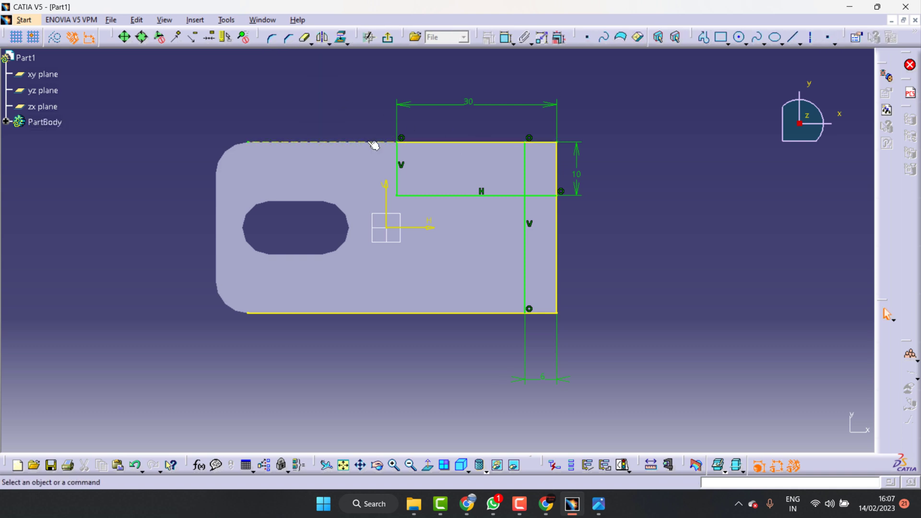
{"action": "left_click", "coordinate": [308, 42]}
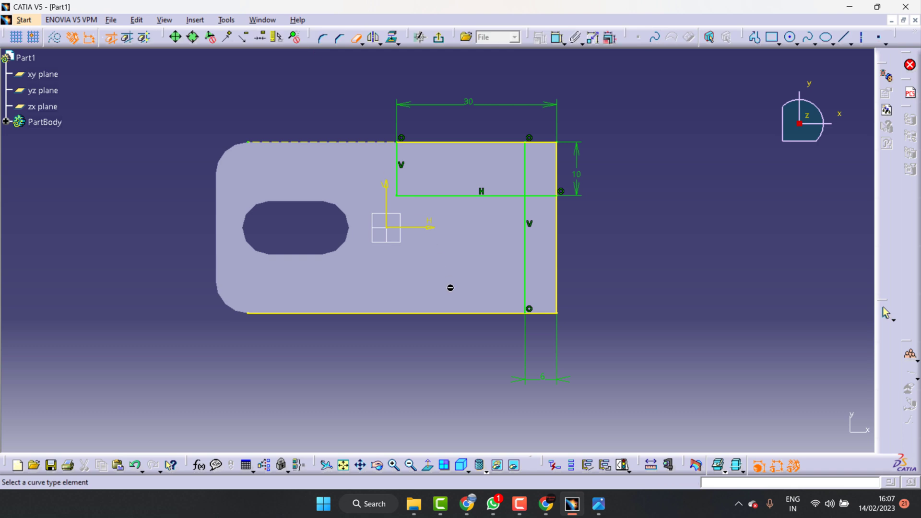
{"action": "left_click", "coordinate": [445, 312]}
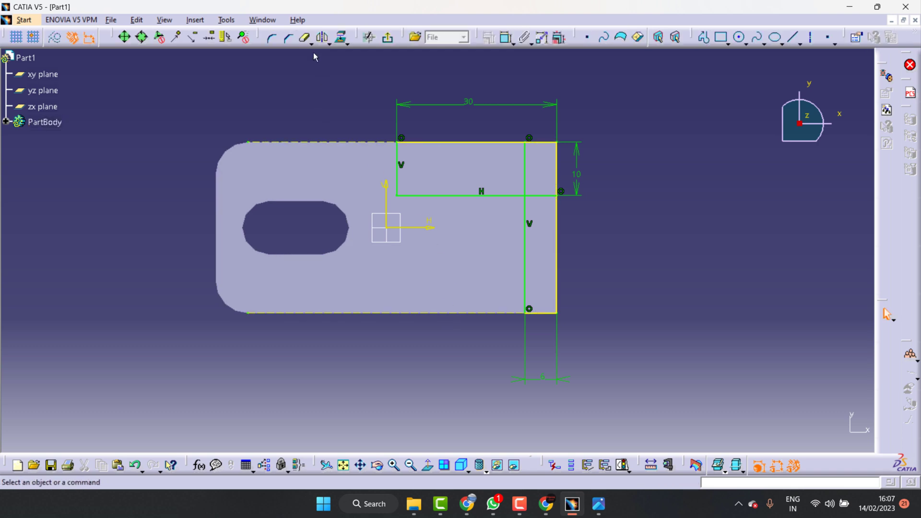
{"action": "left_click", "coordinate": [304, 40]}
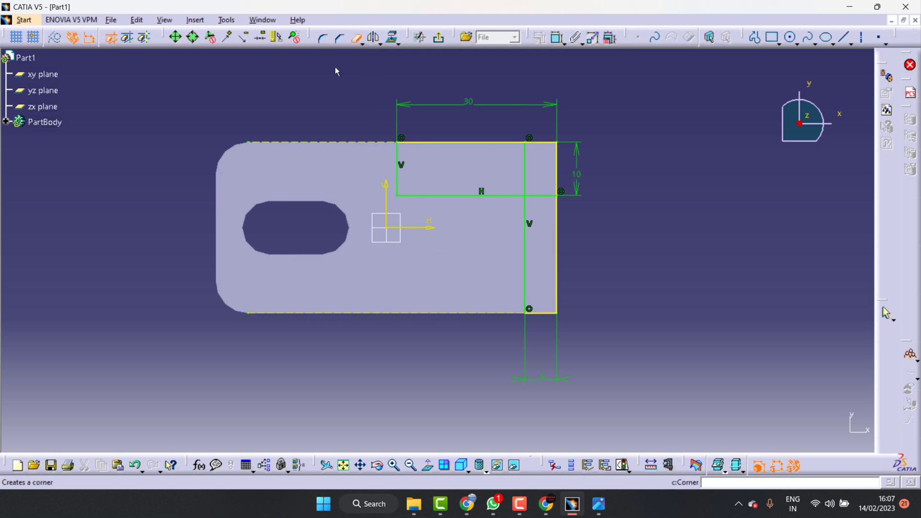
{"action": "left_click", "coordinate": [525, 169]}
{"action": "left_click", "coordinate": [304, 40]}
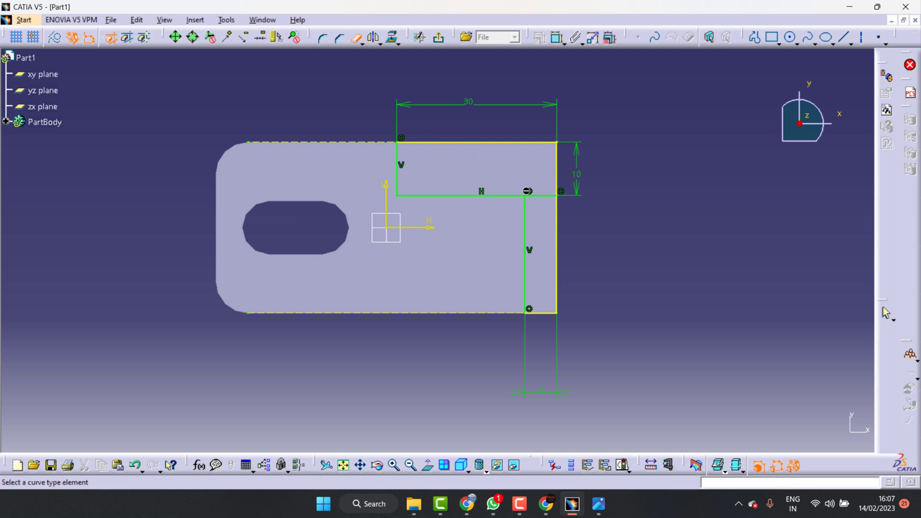
{"action": "left_click", "coordinate": [543, 197]}
{"action": "left_click", "coordinate": [474, 275]}
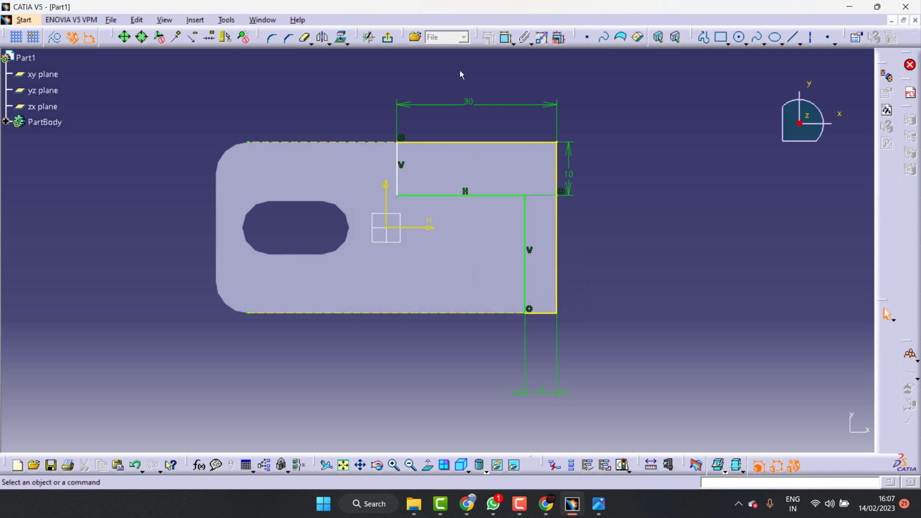
Pad the L-shaped sketch into an upright wall, then orbit to inspect its inner side.
{"action": "left_click", "coordinate": [389, 40]}
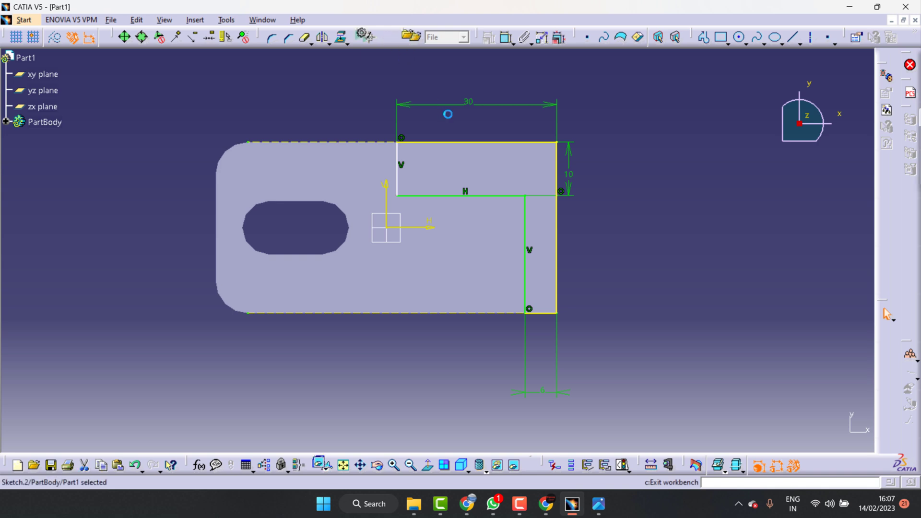
{"action": "left_click", "coordinate": [138, 61]}
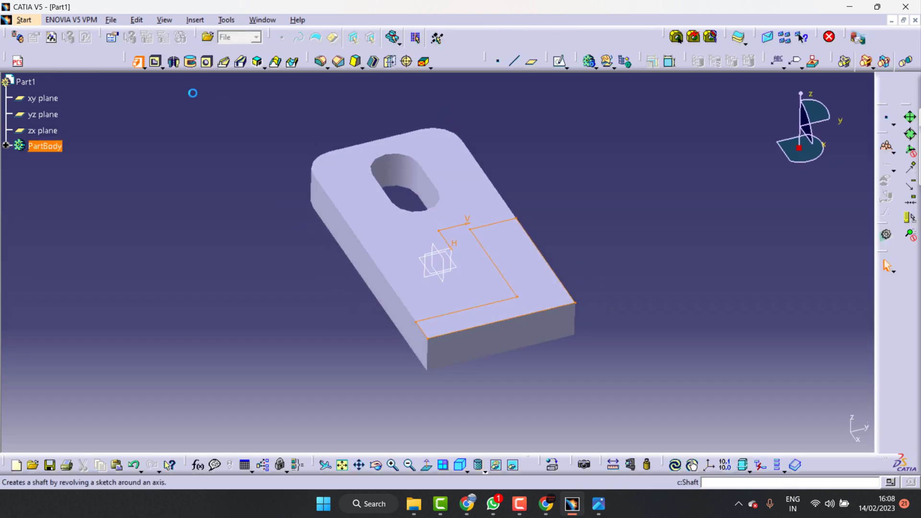
{"action": "left_click", "coordinate": [598, 504]}
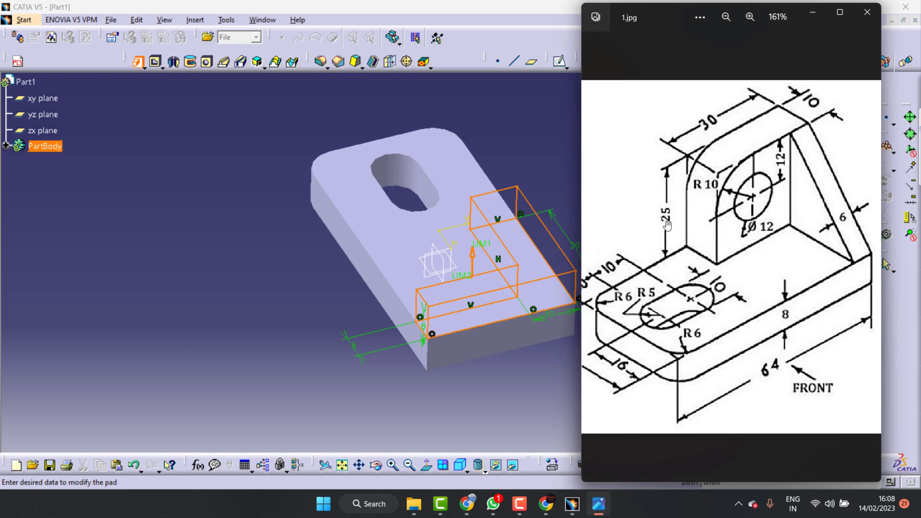
{"action": "left_click", "coordinate": [545, 134]}
{"action": "type", "text": "25"}
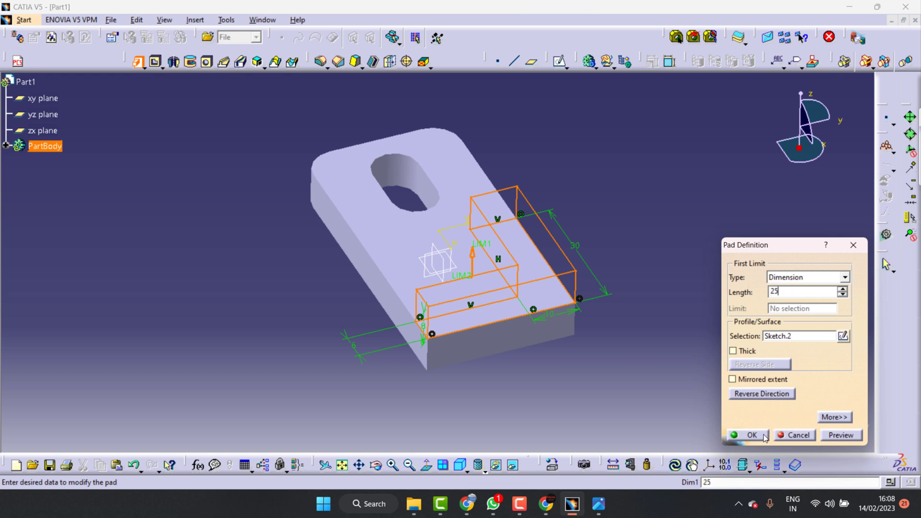
{"action": "left_click", "coordinate": [765, 437]}
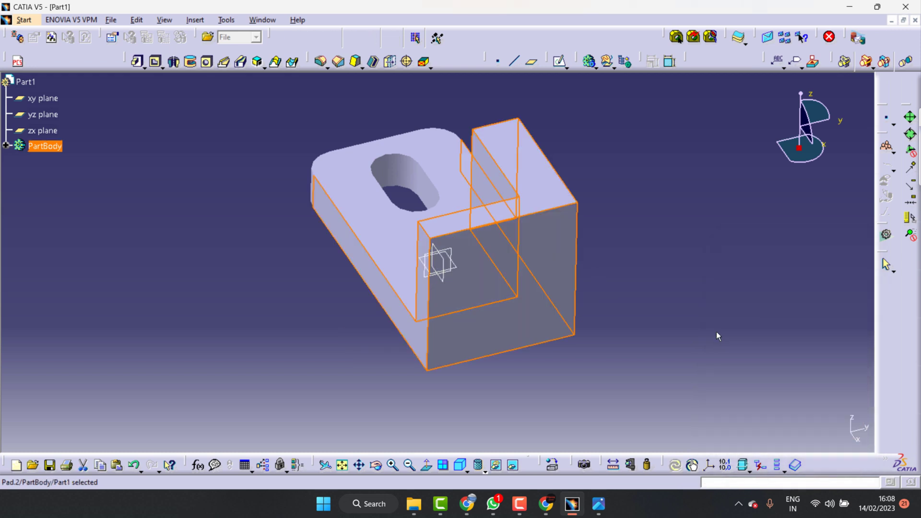
{"action": "left_click", "coordinate": [376, 465]}
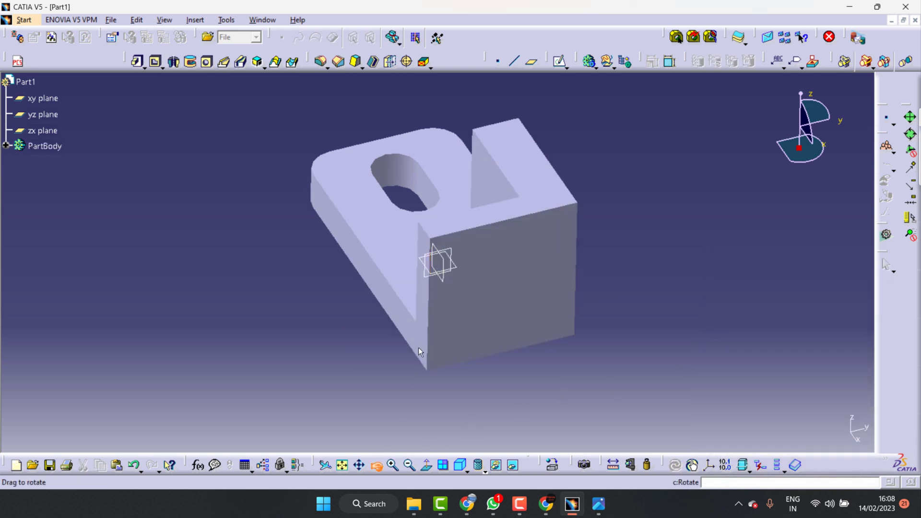
{"action": "mouse_move", "coordinate": [417, 368]}
{"action": "left_mouse_down"}
{"action": "mouse_move", "coordinate": [515, 325]}
{"action": "mouse_move", "coordinate": [637, 308]}
{"action": "mouse_move", "coordinate": [596, 319]}
{"action": "mouse_move", "coordinate": [621, 329]}
{"action": "left_mouse_up"}
{"action": "left_click", "coordinate": [600, 505]}
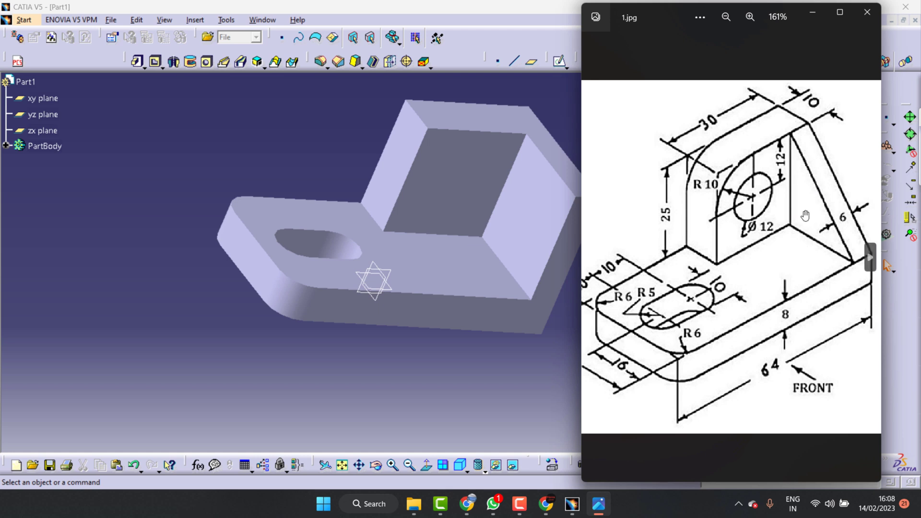
Start a new sketch on the upright's side face and centre it in view.
{"action": "left_click", "coordinate": [571, 365]}
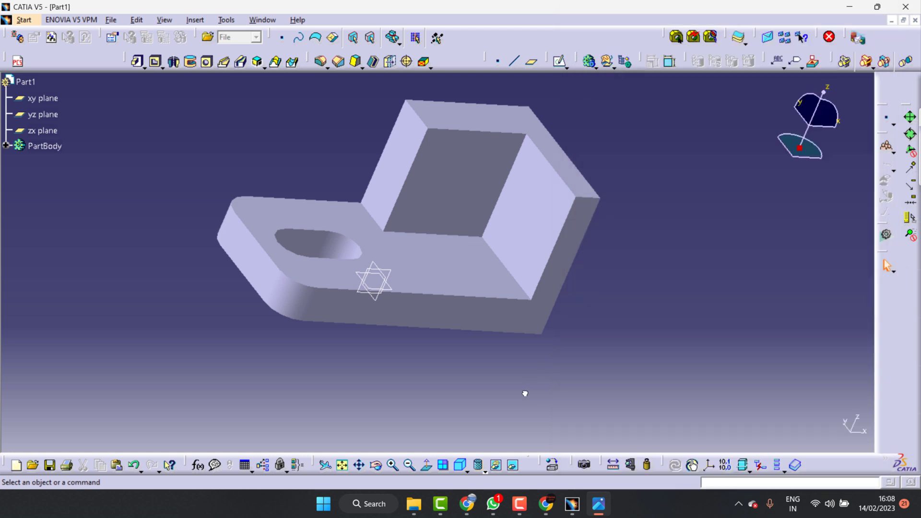
{"action": "left_click", "coordinate": [528, 217]}
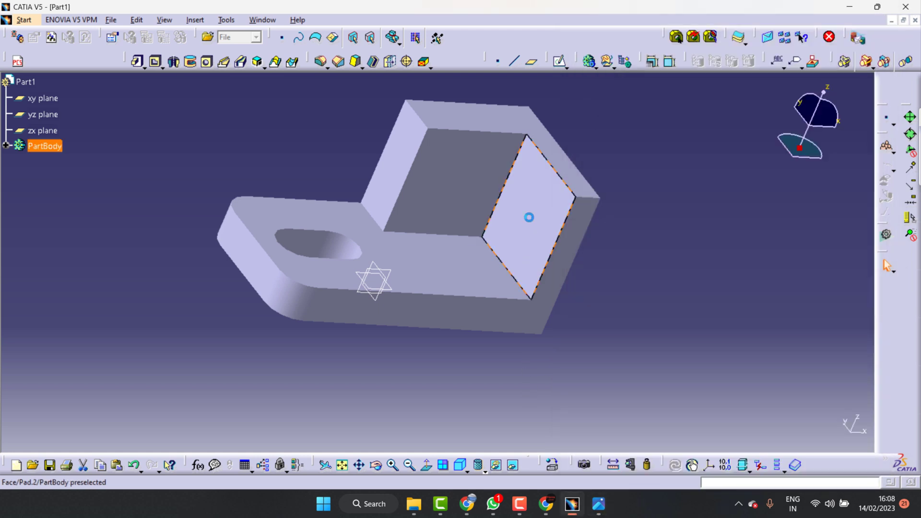
{"action": "left_click", "coordinate": [556, 63]}
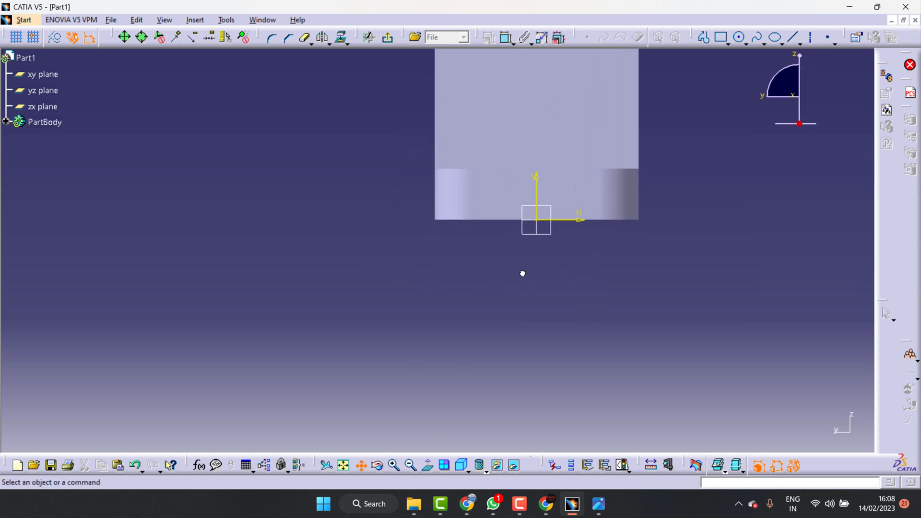
{"action": "middle_click_drag", "start_coordinate": [522, 271], "coordinate": [438, 413]}
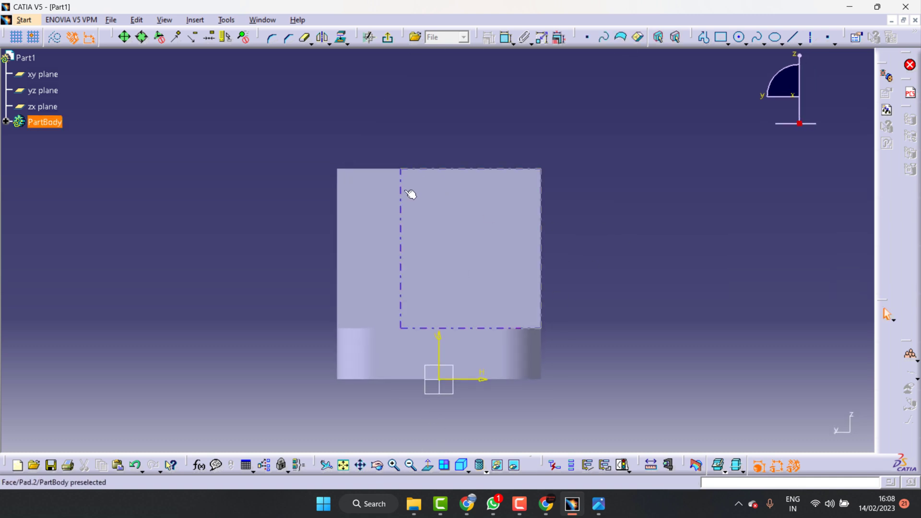
Project the face's top and right edges and draw a diagonal from the top edge to the lower corner.
{"action": "left_click", "coordinate": [341, 39]}
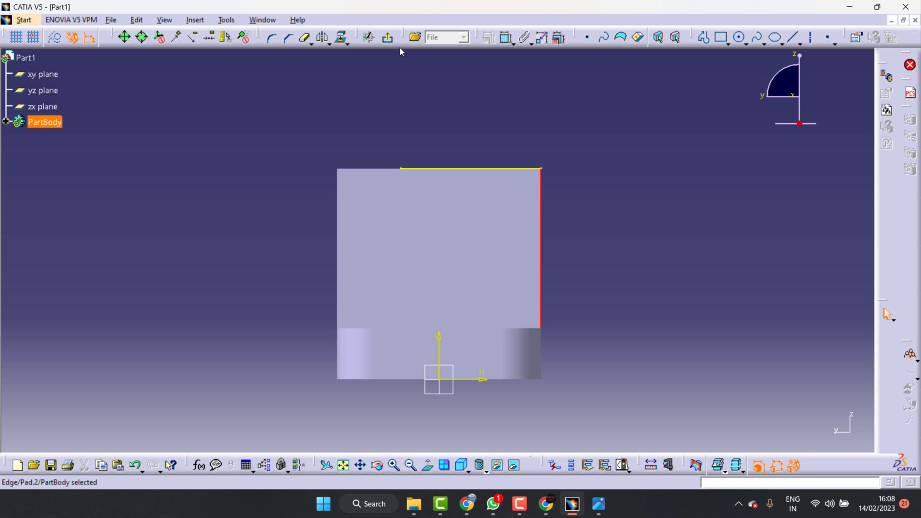
{"action": "left_click", "coordinate": [342, 38]}
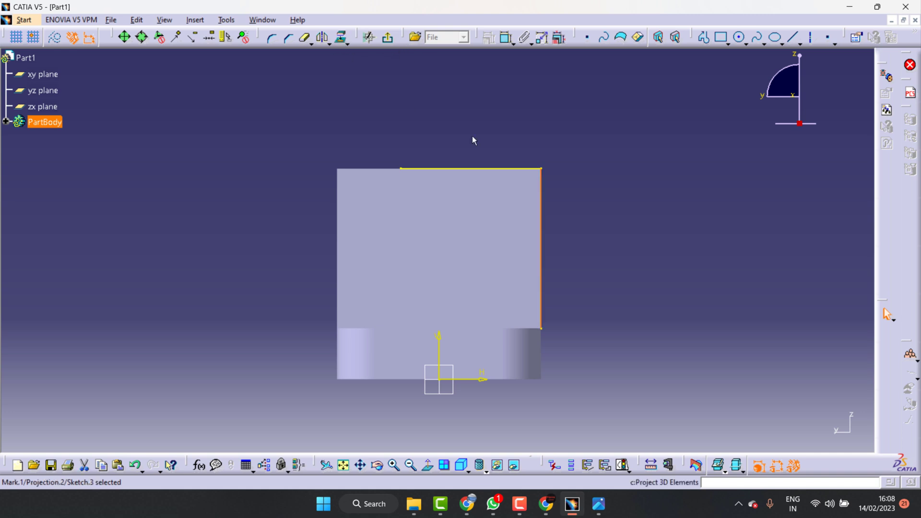
{"action": "left_click", "coordinate": [792, 37]}
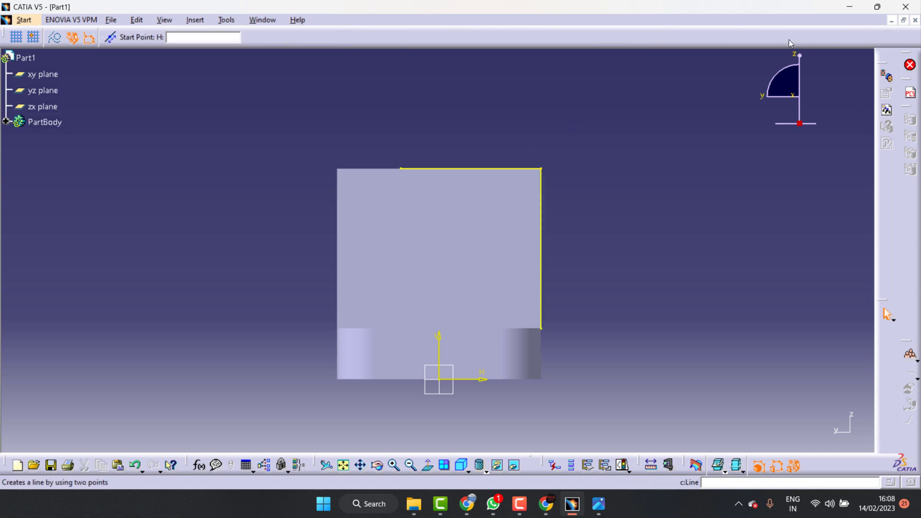
{"action": "left_click", "coordinate": [400, 168]}
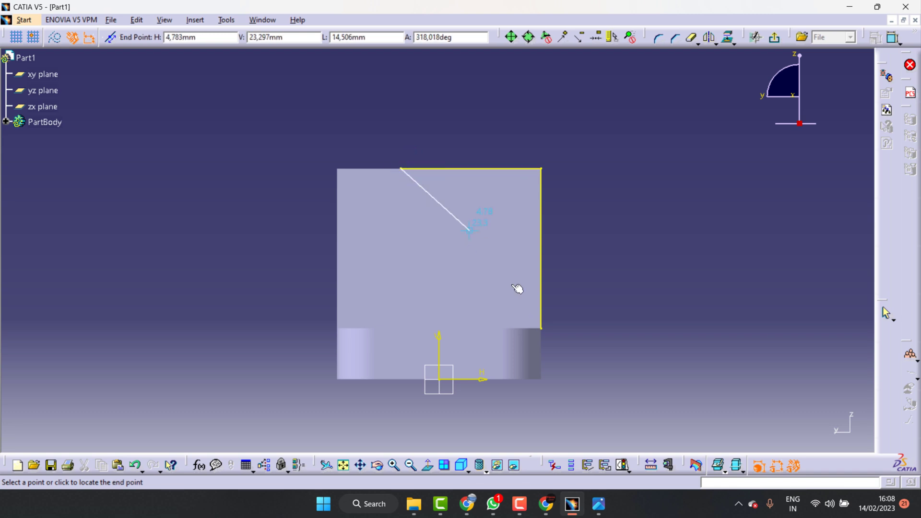
{"action": "left_click", "coordinate": [541, 328]}
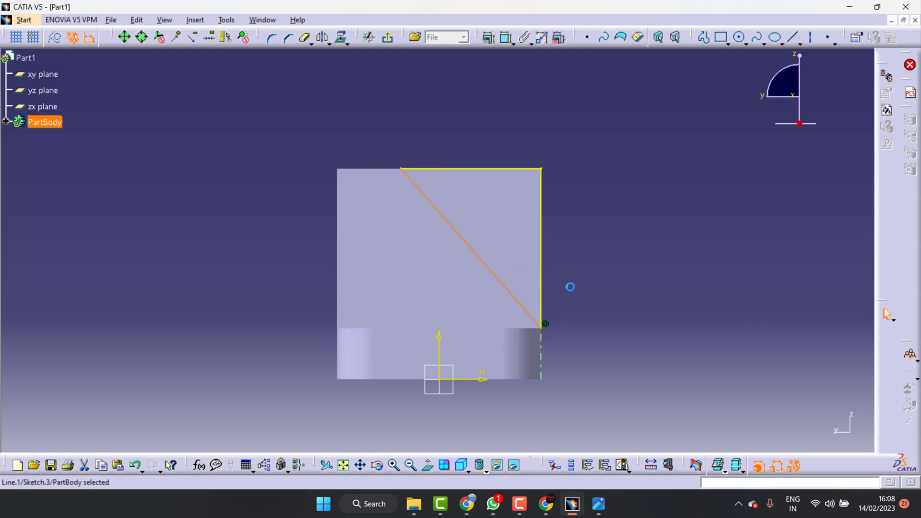
{"action": "left_click", "coordinate": [387, 37]}
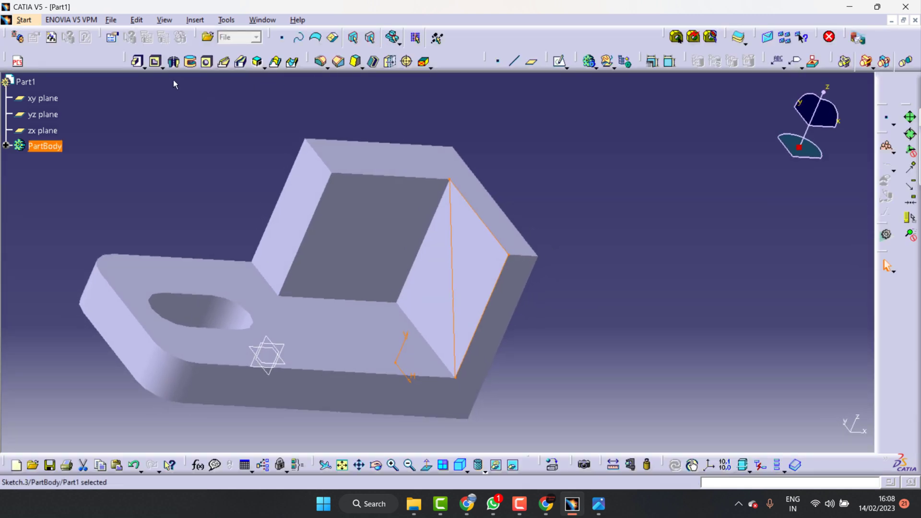
Try padding the triangular sketch outward, then undo it with Ctrl+Z.
{"action": "left_click", "coordinate": [133, 65]}
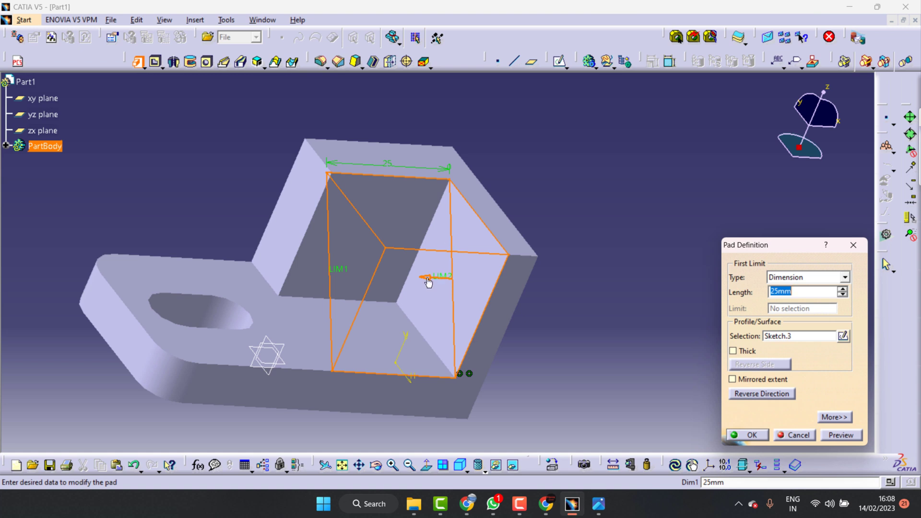
{"action": "left_click", "coordinate": [428, 281]}
{"action": "left_click", "coordinate": [752, 434]}
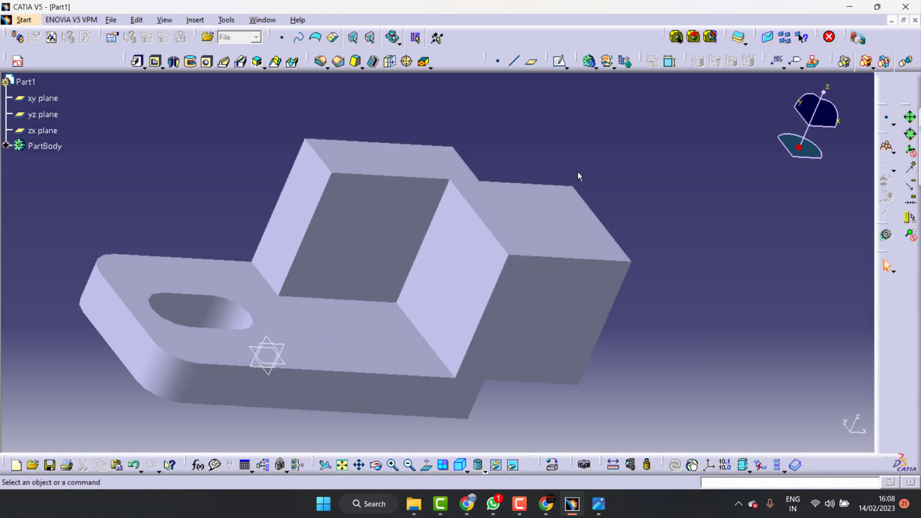
{"action": "key", "text": "ctrl+z"}
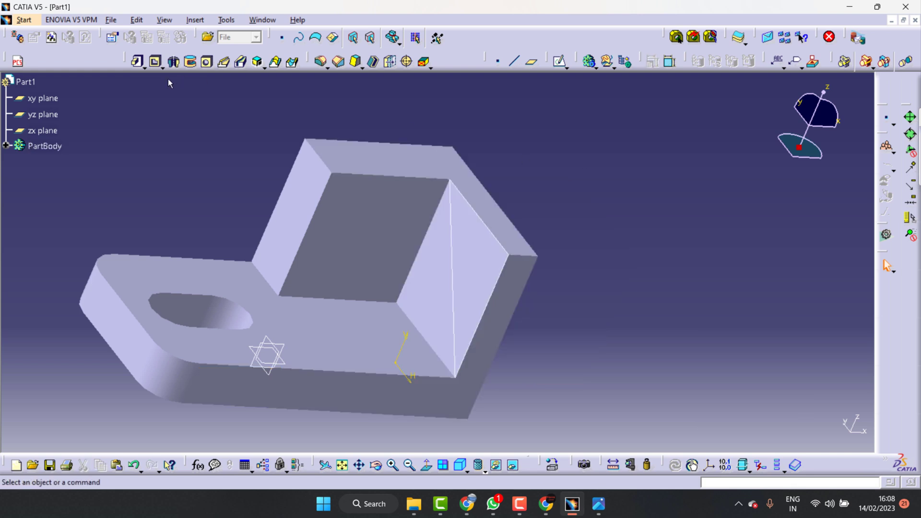
Pocket through the triangular sketch to cut the upright's corner into a sloped rib.
{"action": "left_click", "coordinate": [156, 62]}
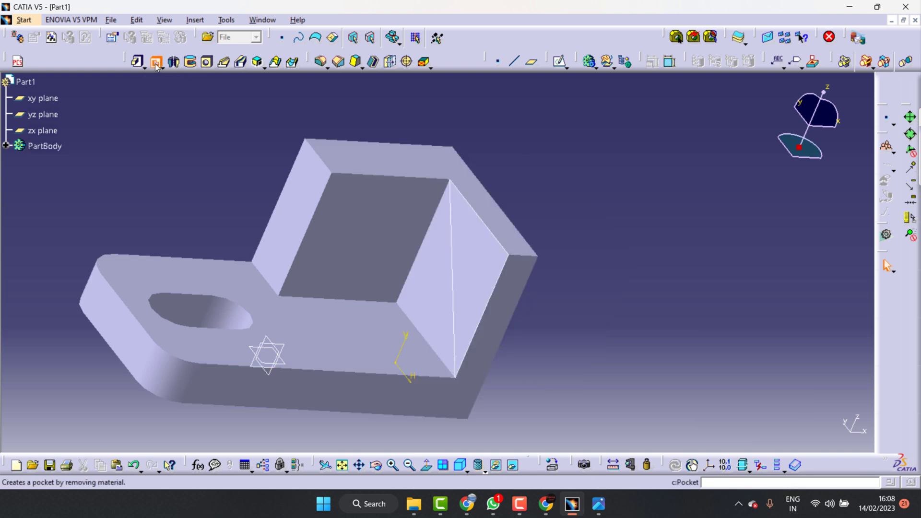
{"action": "left_click", "coordinate": [457, 263]}
{"action": "left_click", "coordinate": [749, 435]}
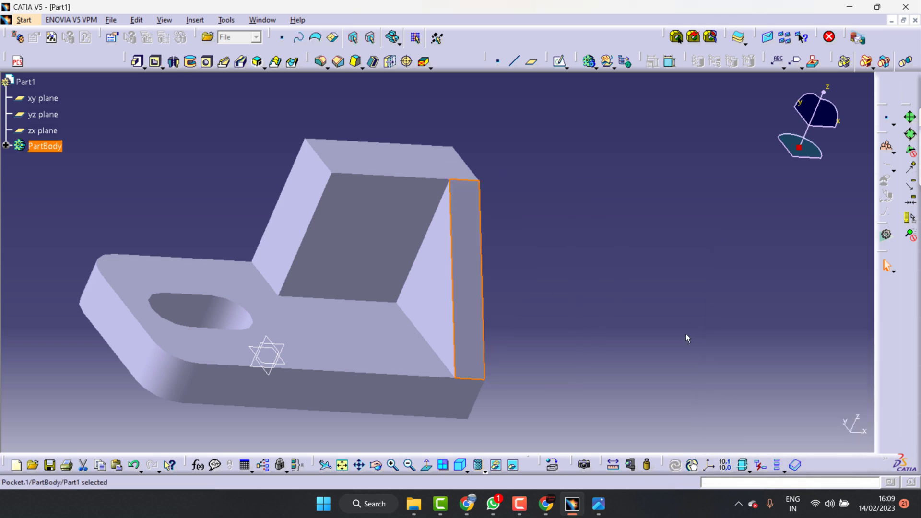
{"action": "left_click", "coordinate": [598, 504]}
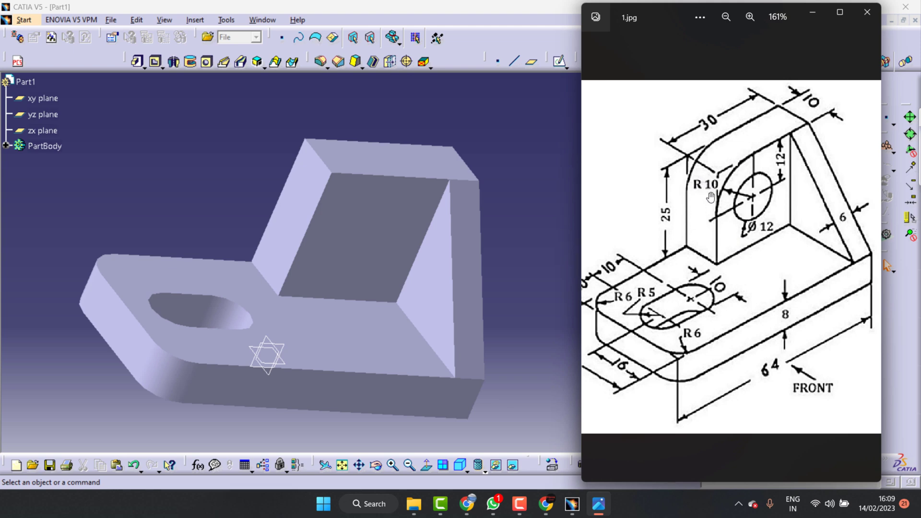
Fillet the upright's top edge with a 10 mm radius.
{"action": "scroll", "coordinate": [712, 191], "scroll_direction": "up", "scroll_amount": 1}
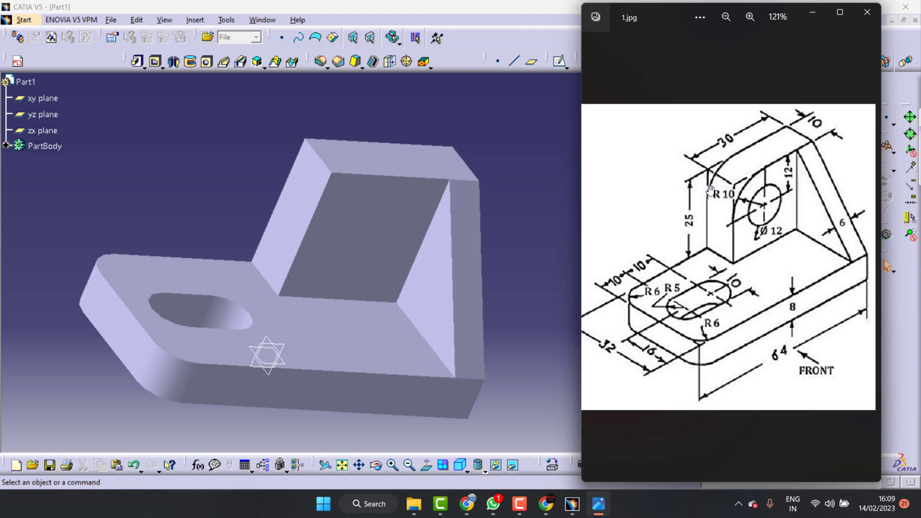
{"action": "scroll", "coordinate": [719, 188], "scroll_direction": "up", "scroll_amount": 1}
{"action": "scroll", "coordinate": [741, 178], "scroll_direction": "up", "scroll_amount": 2}
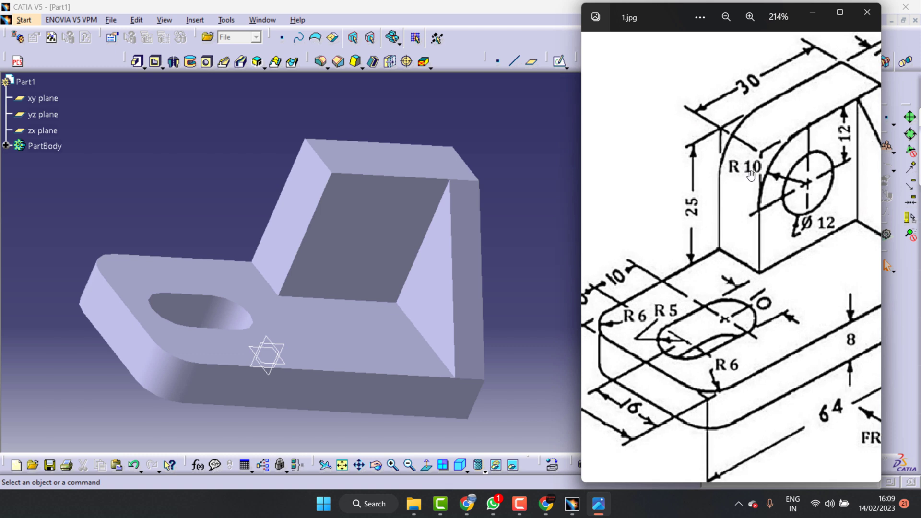
{"action": "left_click", "coordinate": [511, 131]}
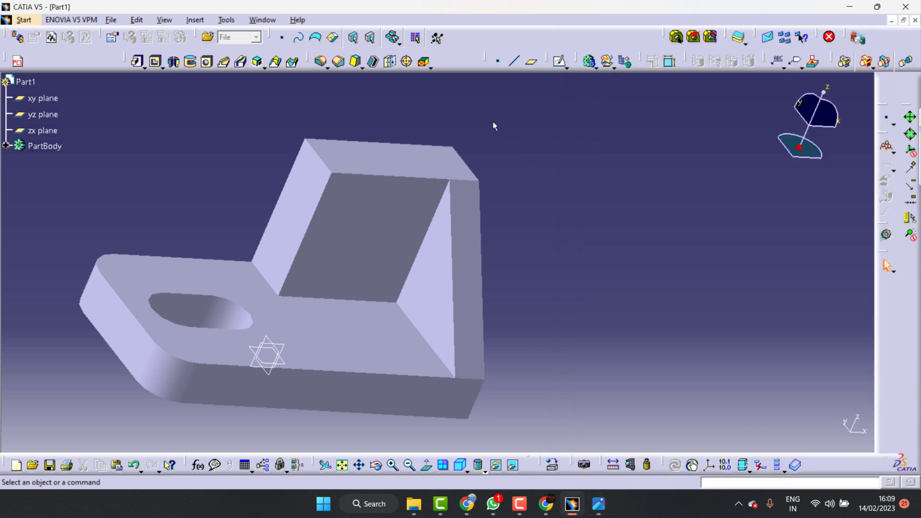
{"action": "left_click", "coordinate": [324, 66]}
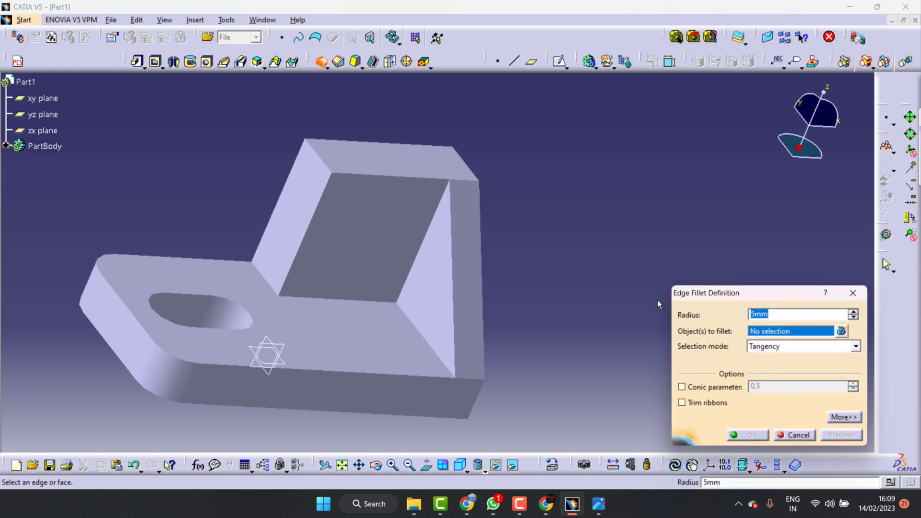
{"action": "type", "text": "1"}
{"action": "type", "text": "0"}
{"action": "left_click", "coordinate": [317, 156]}
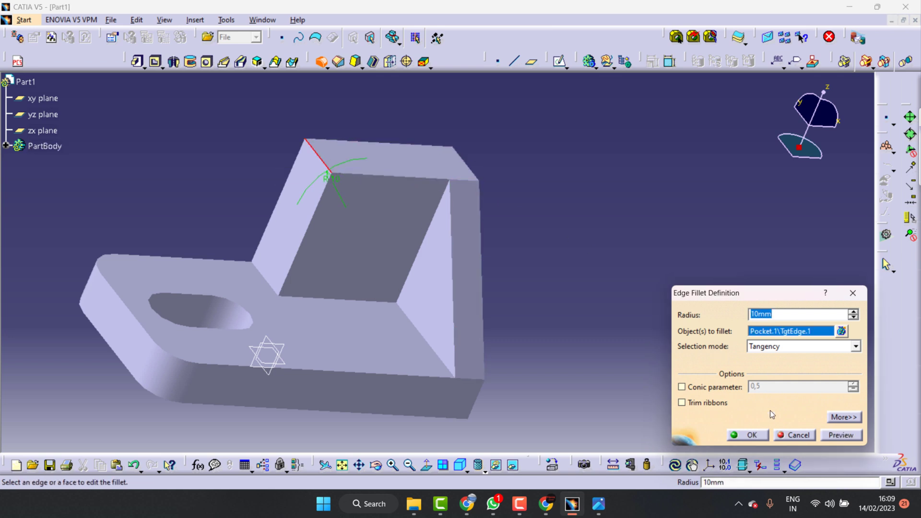
{"action": "left_click", "coordinate": [752, 435]}
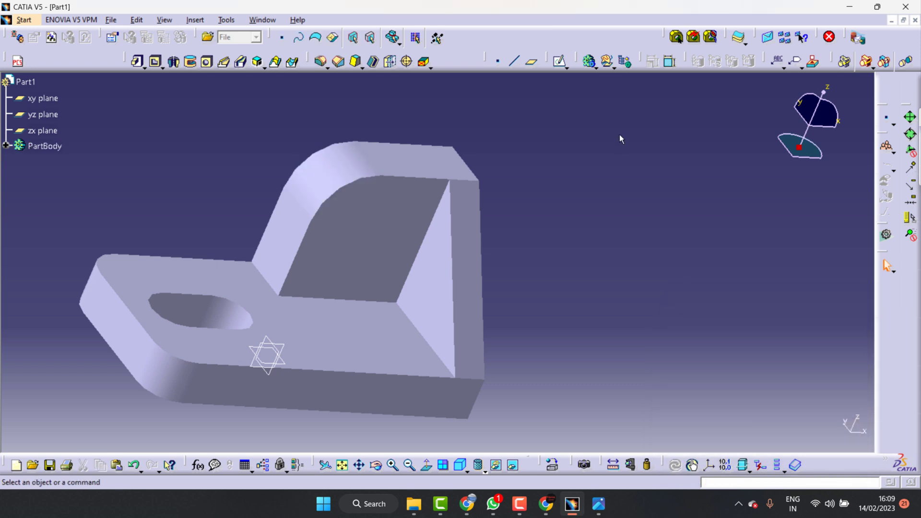
Start a sketch on the upright's inner face and check the hole dimensions on the reference drawing.
{"action": "left_click", "coordinate": [384, 218]}
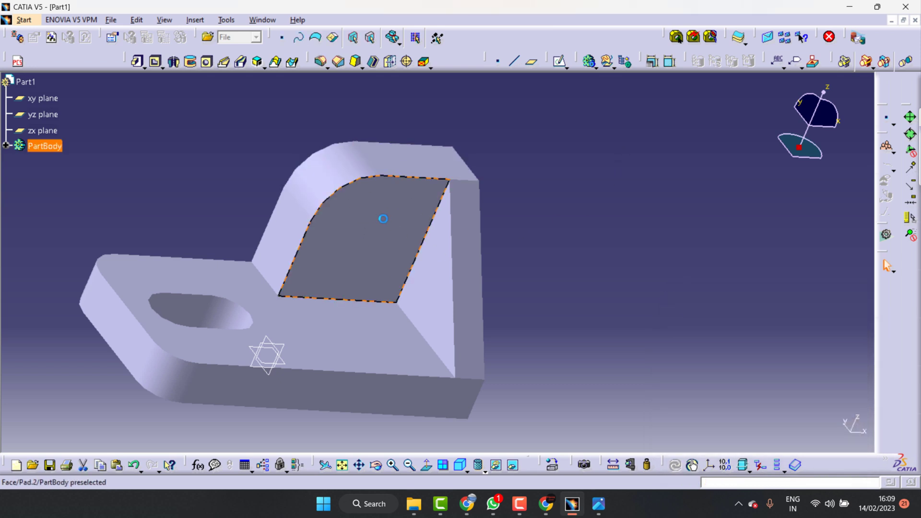
{"action": "key", "text": "alt+Tab"}
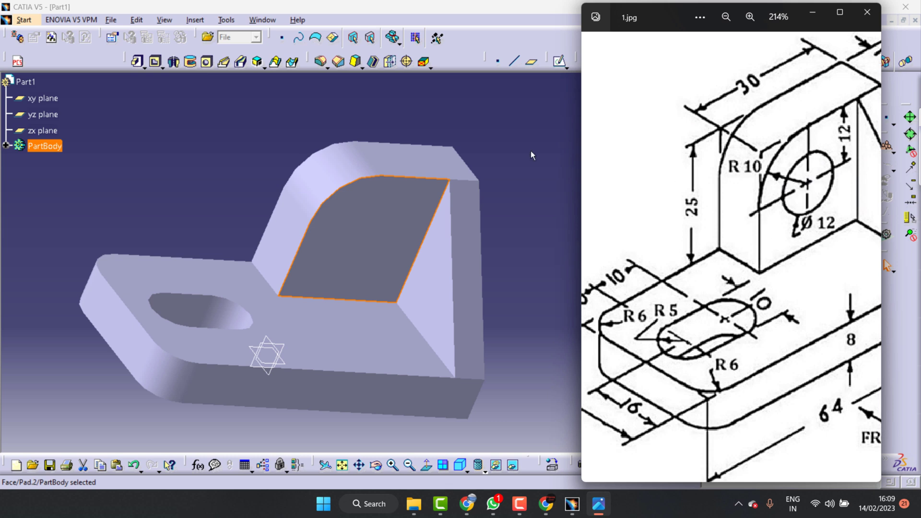
{"action": "key", "text": "alt+Tab"}
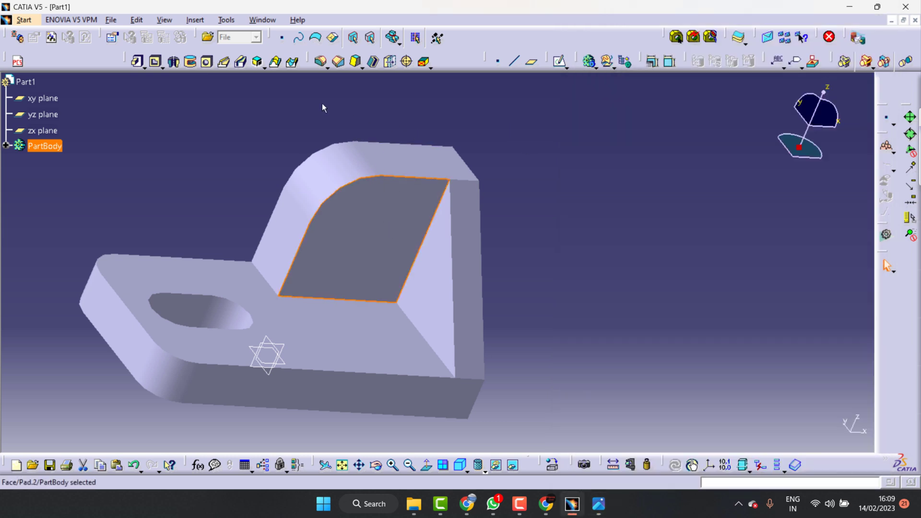
{"action": "left_click", "coordinate": [559, 62]}
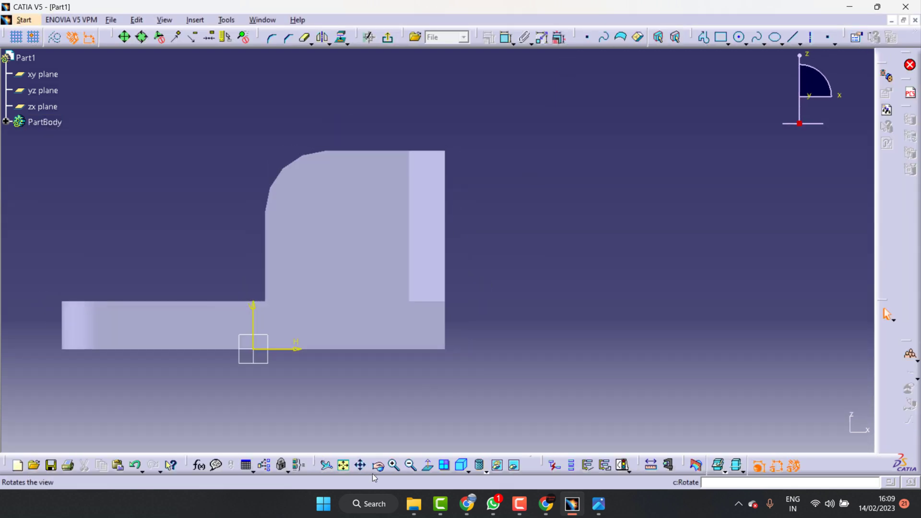
{"action": "left_click", "coordinate": [360, 465]}
{"action": "left_click_drag", "start_coordinate": [568, 273], "coordinate": [704, 277]}
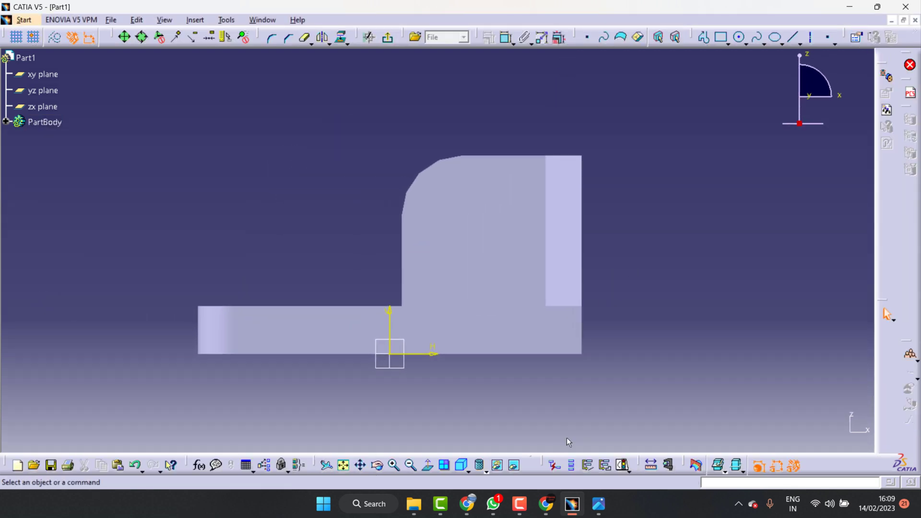
{"action": "left_click", "coordinate": [603, 515]}
{"action": "left_click_drag", "start_coordinate": [800, 178], "coordinate": [726, 251]}
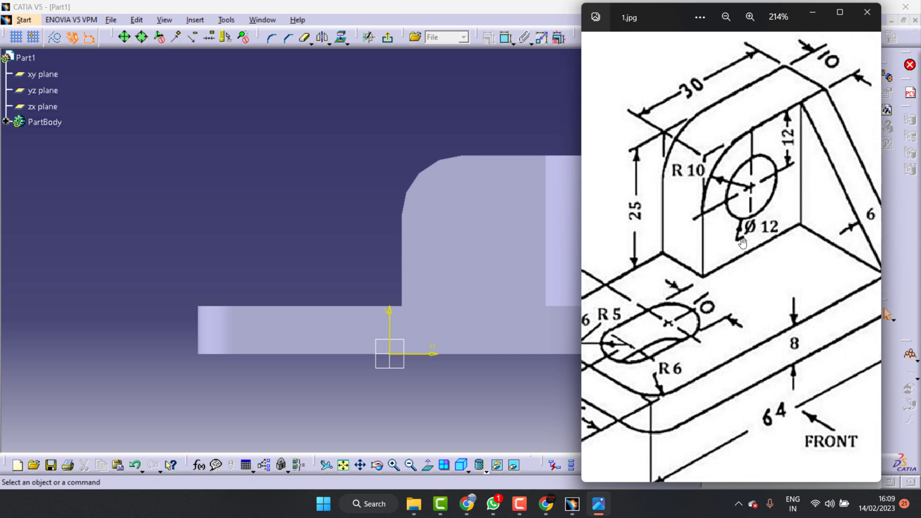
{"action": "left_click", "coordinate": [421, 94]}
Draw a circle on the upright and constrain its diameter to 12 mm.
{"action": "left_click", "coordinate": [739, 37]}
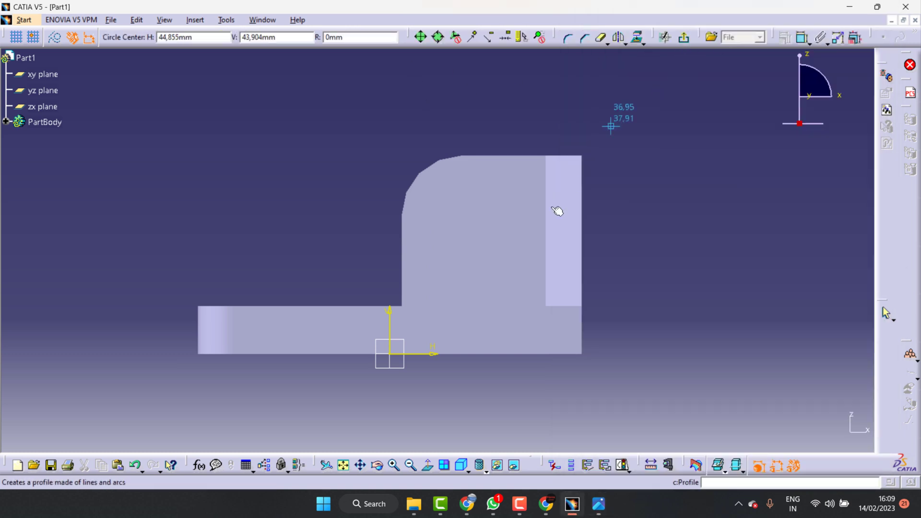
{"action": "left_click", "coordinate": [480, 230]}
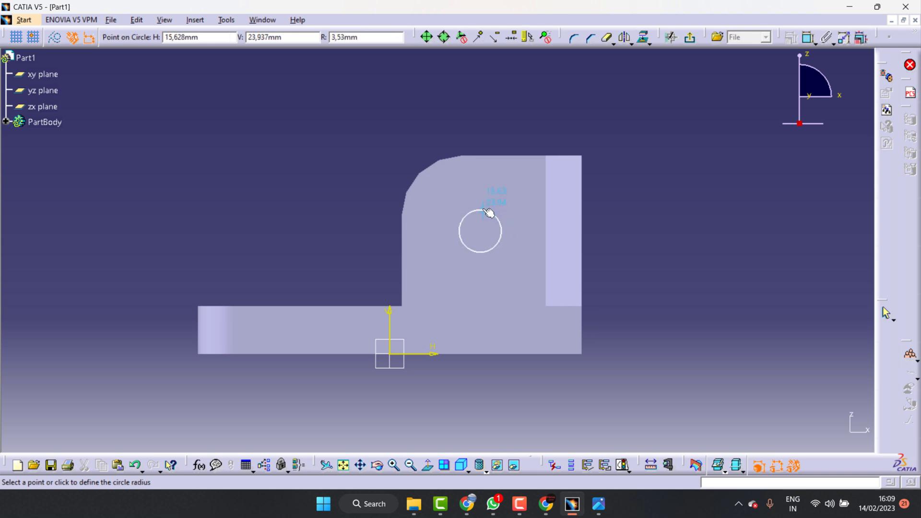
{"action": "left_click", "coordinate": [494, 215]}
{"action": "left_click", "coordinate": [506, 37]}
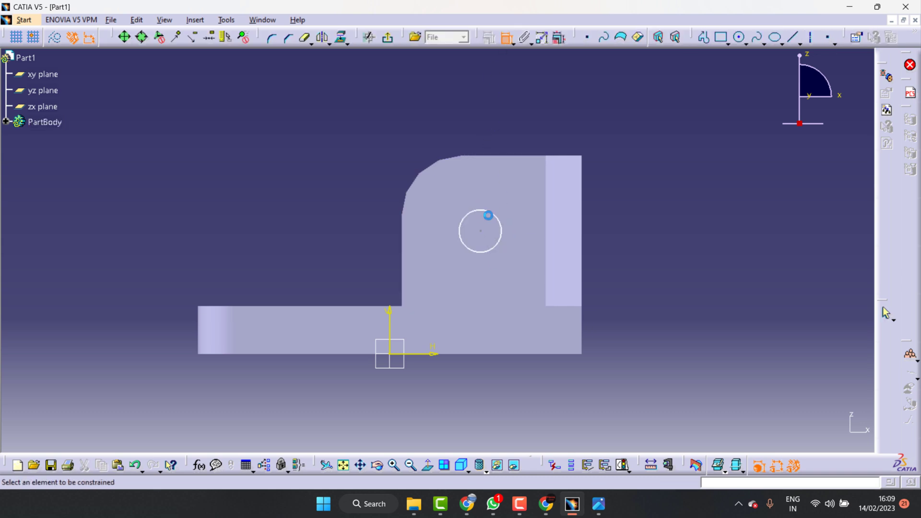
{"action": "left_click", "coordinate": [488, 215]}
{"action": "left_click", "coordinate": [497, 127]}
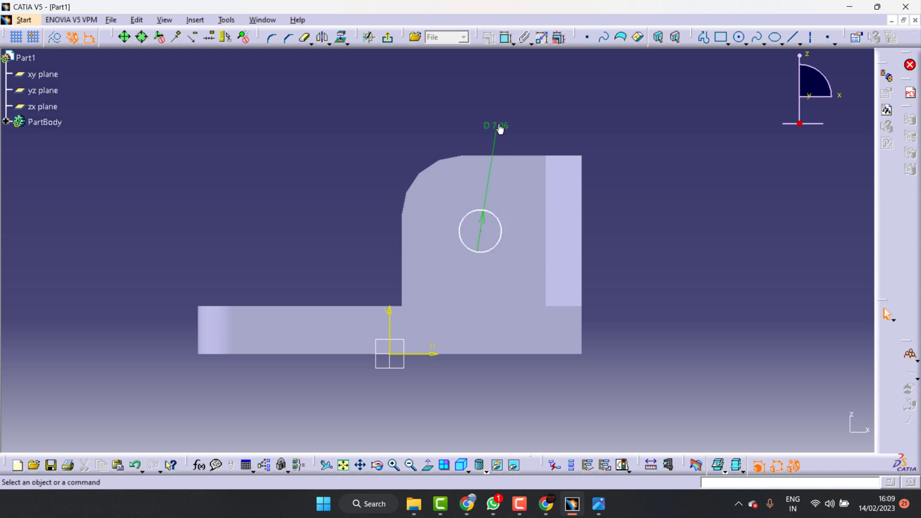
{"action": "double_click", "coordinate": [501, 127]}
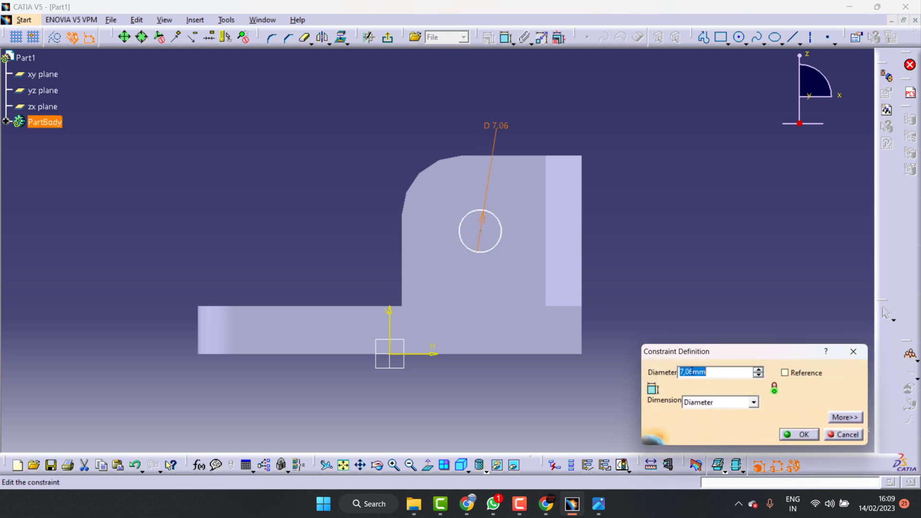
{"action": "left_click_drag", "start_coordinate": [664, 373], "coordinate": [661, 373]}
{"action": "type", "text": "12"}
{"action": "left_click", "coordinate": [804, 436]}
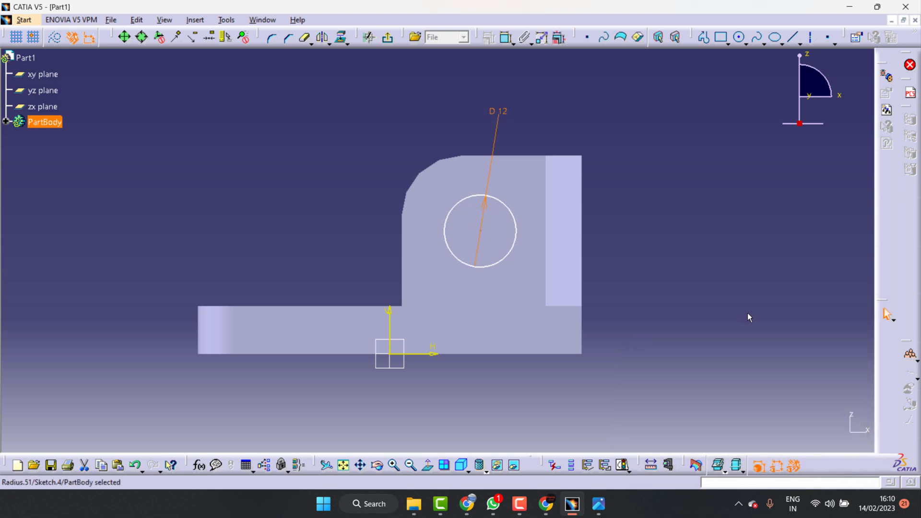
Constrain the circle's centre 12 mm below the upright's top edge.
{"action": "left_click", "coordinate": [747, 318]}
{"action": "left_click", "coordinate": [599, 503]}
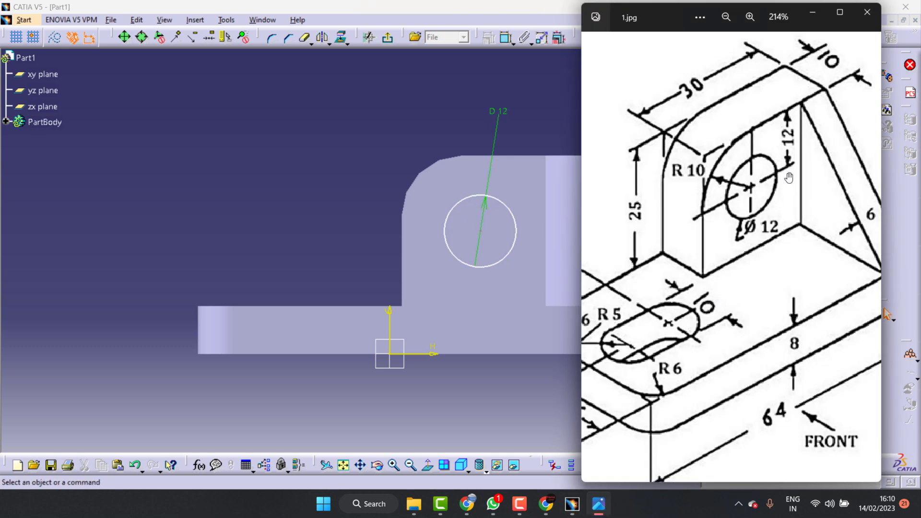
{"action": "left_click", "coordinate": [435, 113]}
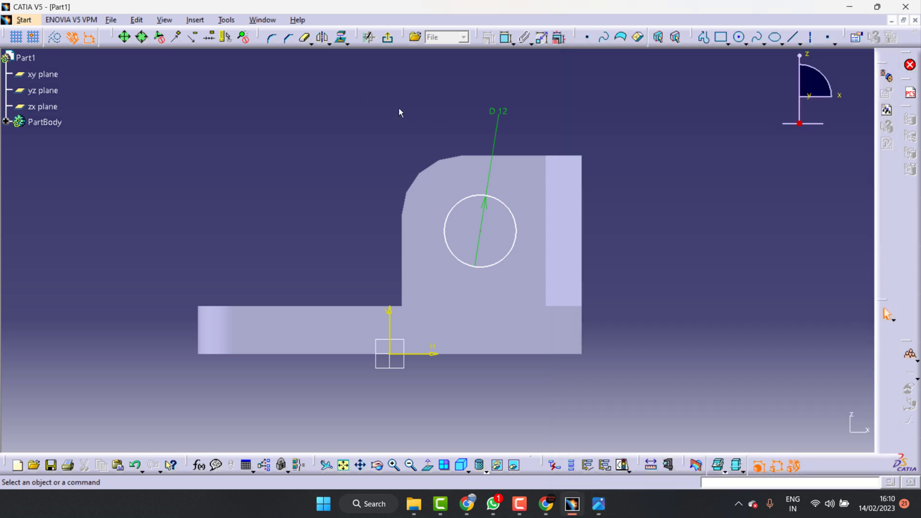
{"action": "left_click", "coordinate": [505, 36]}
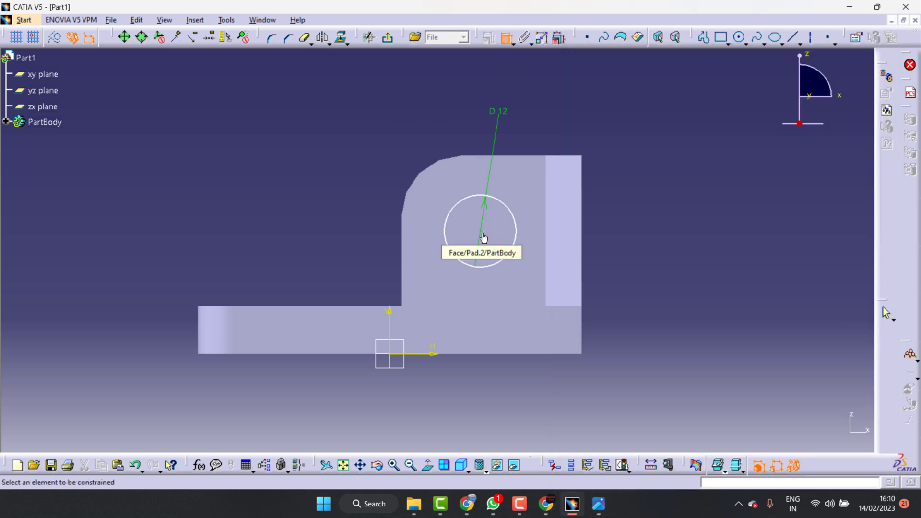
{"action": "left_click", "coordinate": [481, 232]}
{"action": "left_click", "coordinate": [511, 156]}
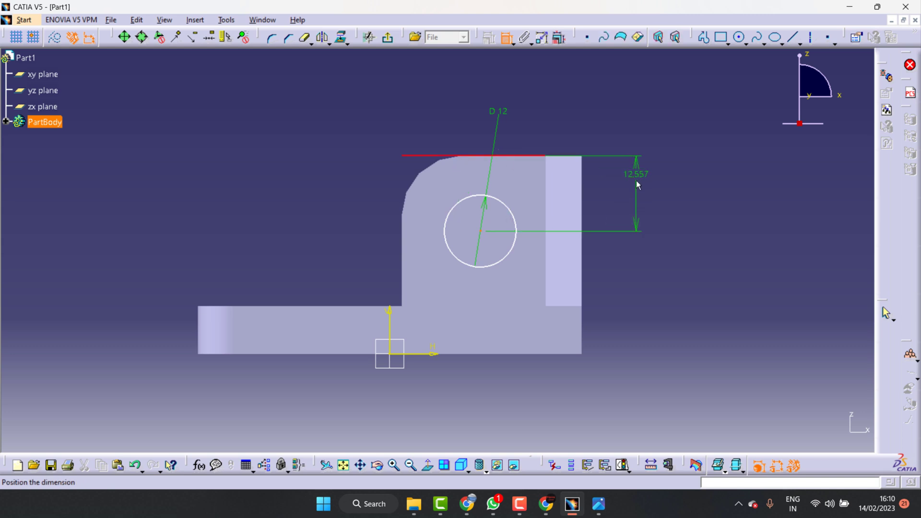
{"action": "left_click", "coordinate": [641, 176]}
{"action": "double_click", "coordinate": [641, 179]}
{"action": "type", "text": "1"}
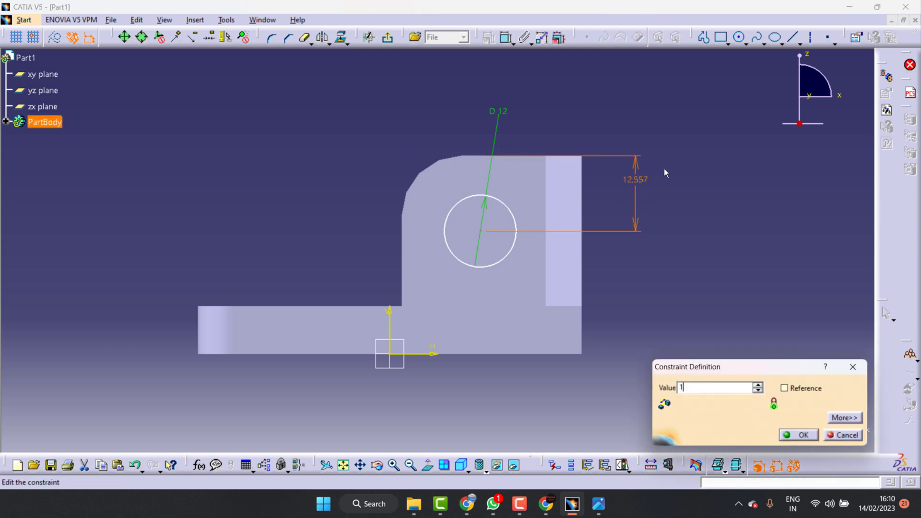
{"action": "type", "text": "2"}
{"action": "left_click", "coordinate": [798, 435]}
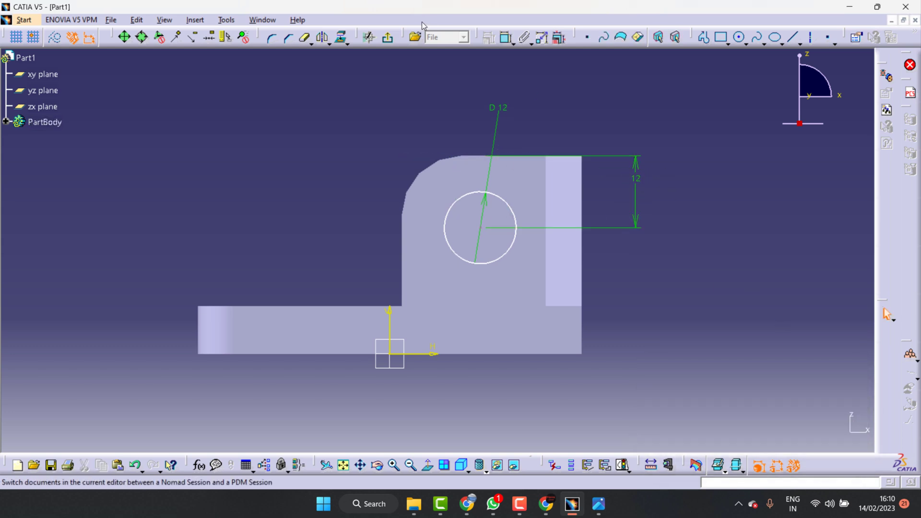
Constrain the circle's centre 12 mm from the upright's side edge and verify against the drawing.
{"action": "left_click", "coordinate": [506, 37]}
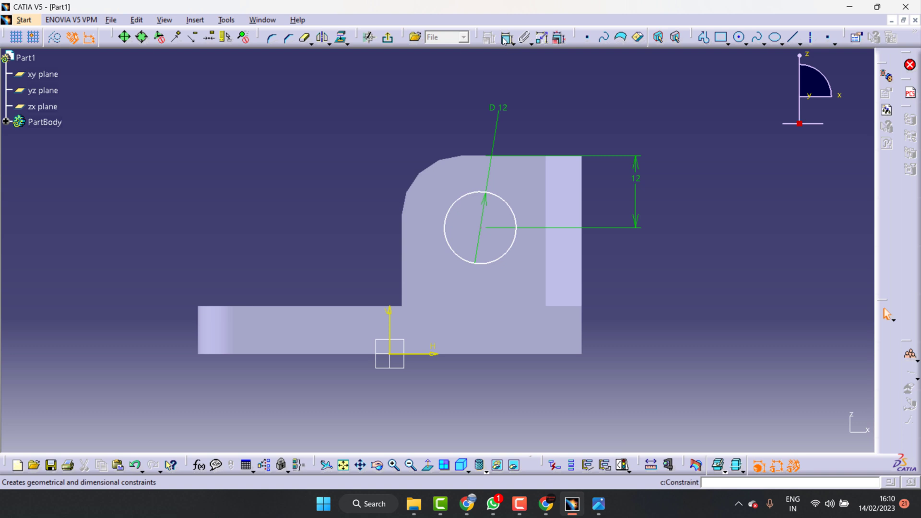
{"action": "left_click", "coordinate": [482, 232]}
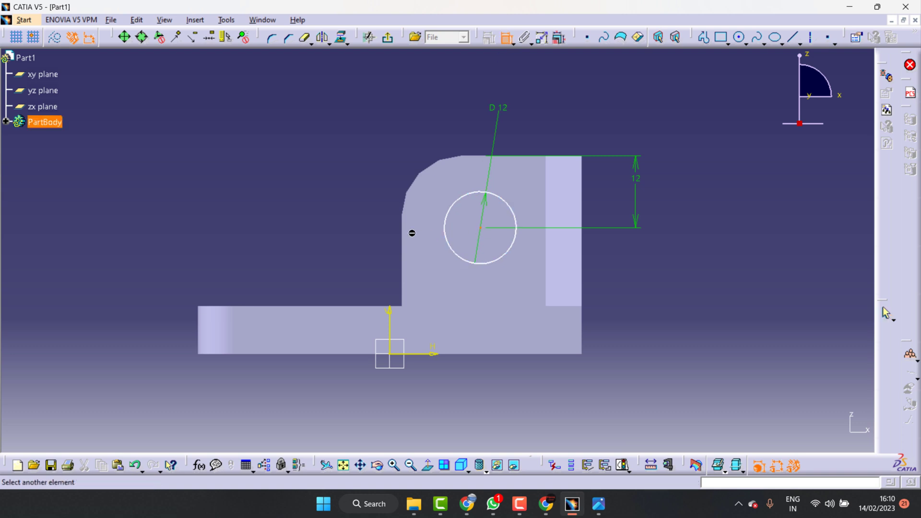
{"action": "left_click", "coordinate": [407, 232]}
{"action": "left_click", "coordinate": [435, 120]}
{"action": "double_click", "coordinate": [435, 117]}
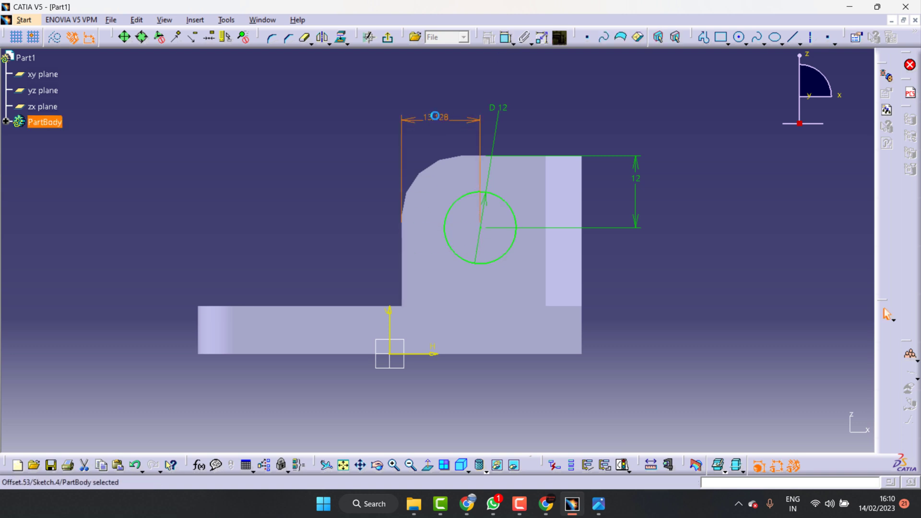
{"action": "type", "text": "12"}
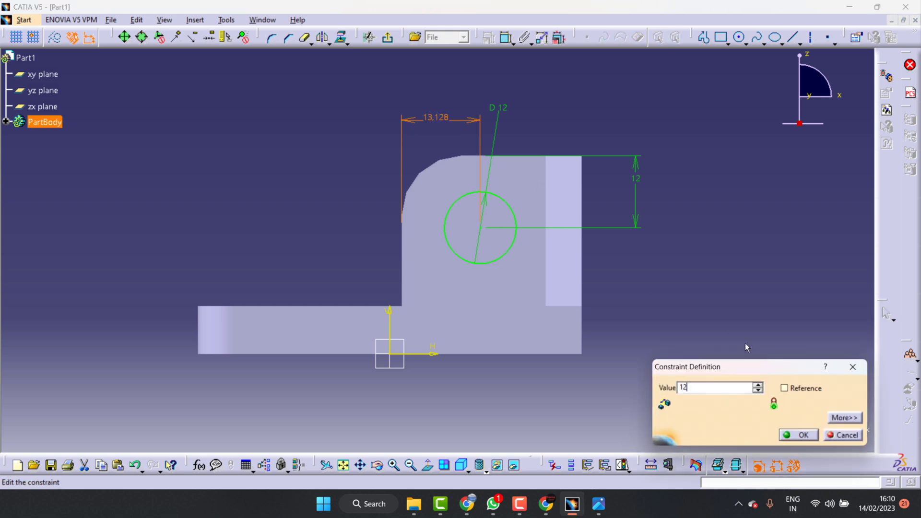
{"action": "left_click", "coordinate": [808, 434]}
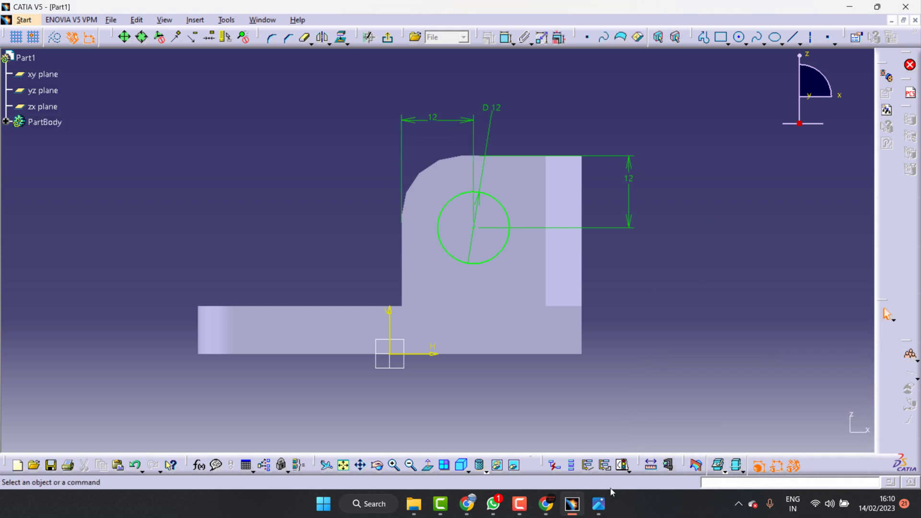
{"action": "left_click", "coordinate": [598, 503]}
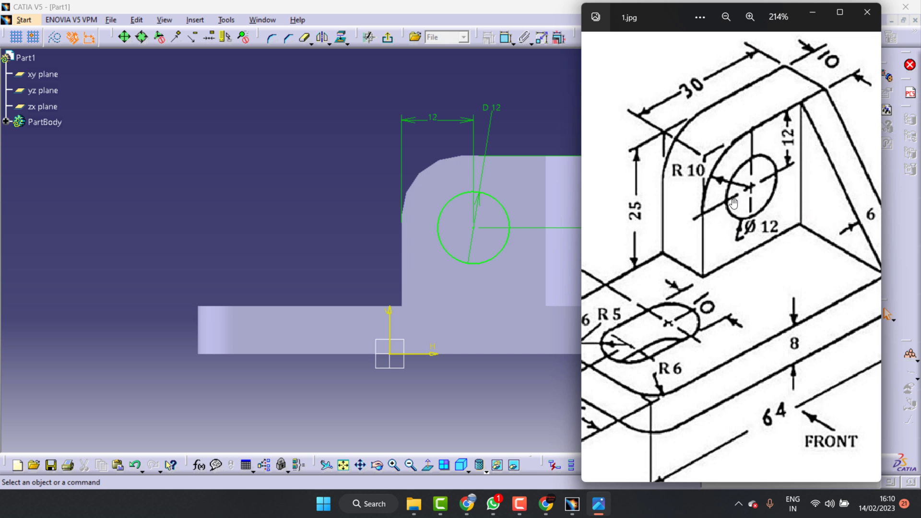
{"action": "left_click", "coordinate": [497, 79]}
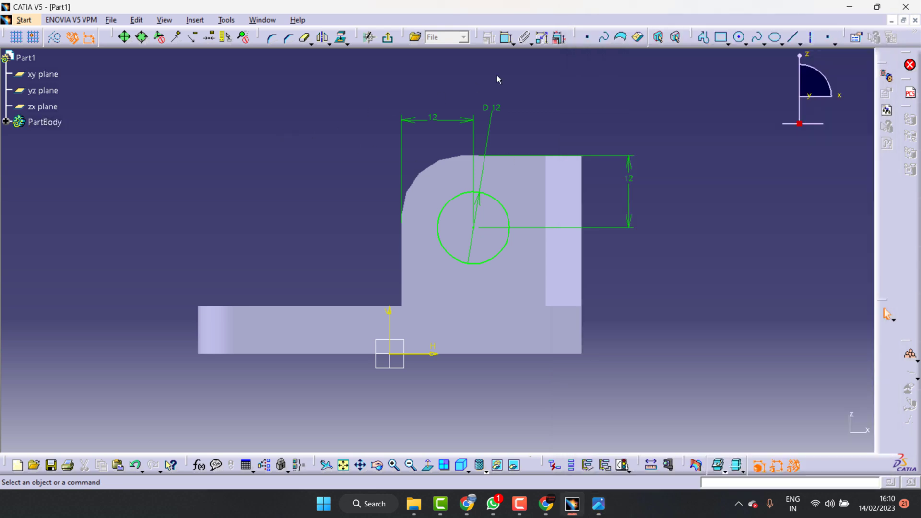
Pocket the Ø12 circle sketch 25 mm deep to bore a hole through the upright.
{"action": "left_click", "coordinate": [389, 39]}
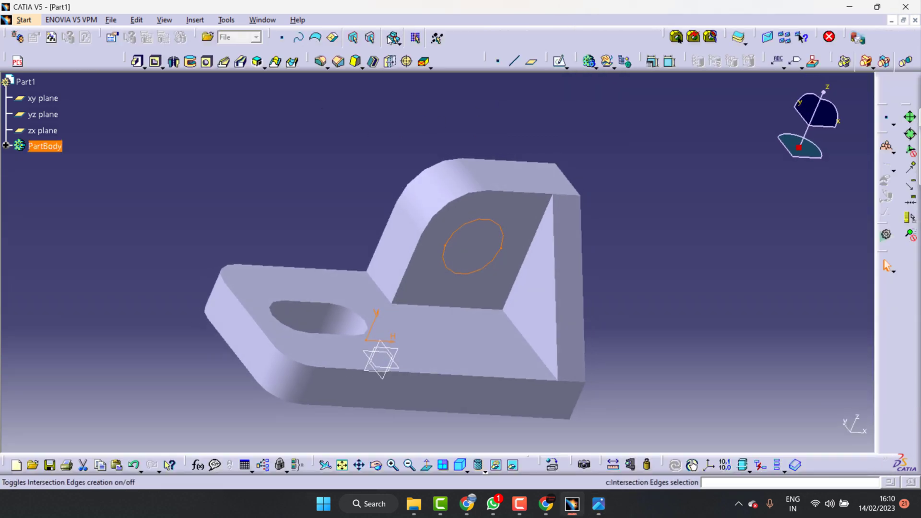
{"action": "left_click", "coordinate": [155, 64]}
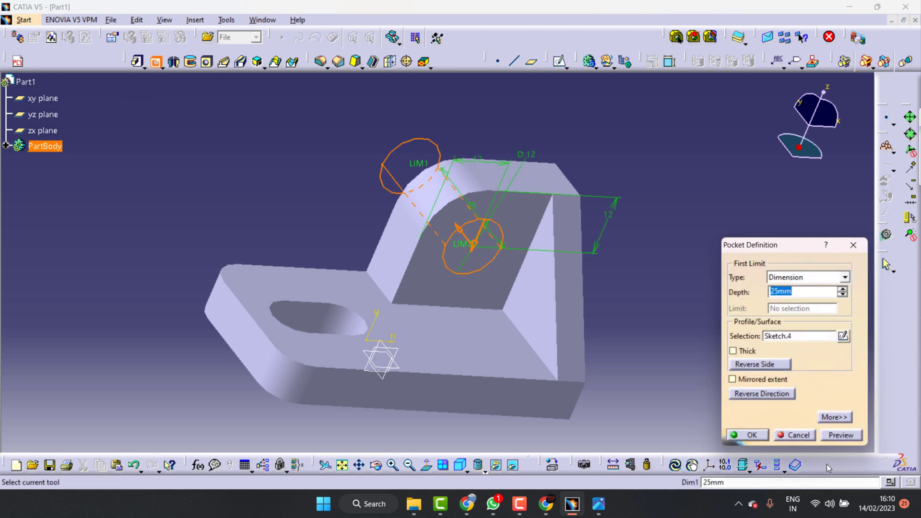
{"action": "left_click", "coordinate": [761, 434]}
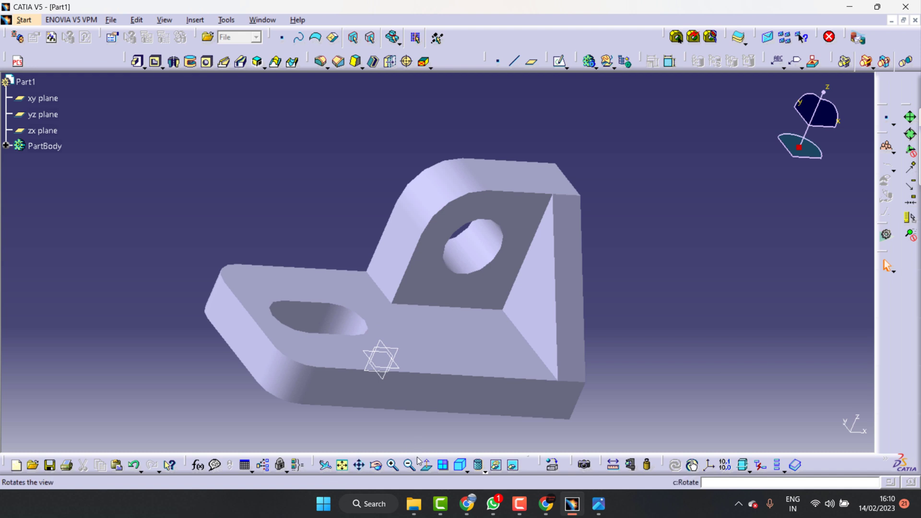
Switch to isometric view, orbit around the bracket, then pan and zoom in to frame it.
{"action": "left_click", "coordinate": [465, 471]}
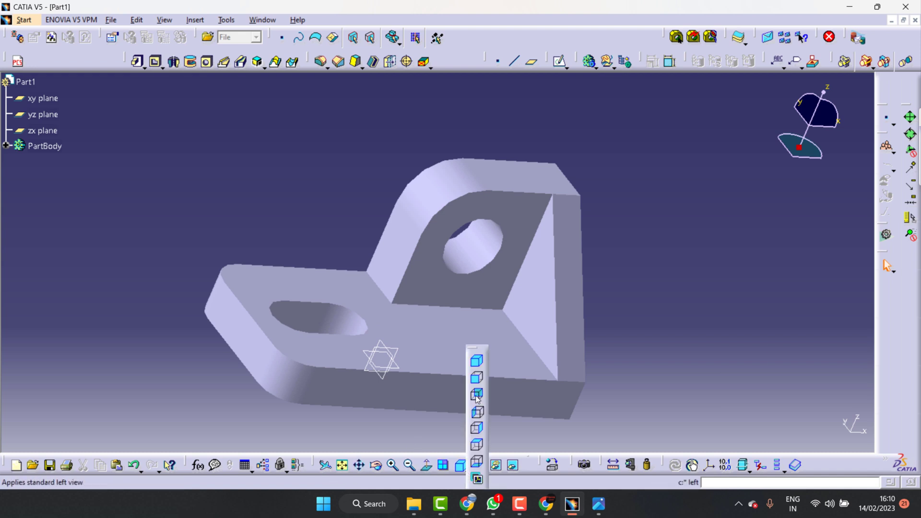
{"action": "left_click", "coordinate": [480, 359]}
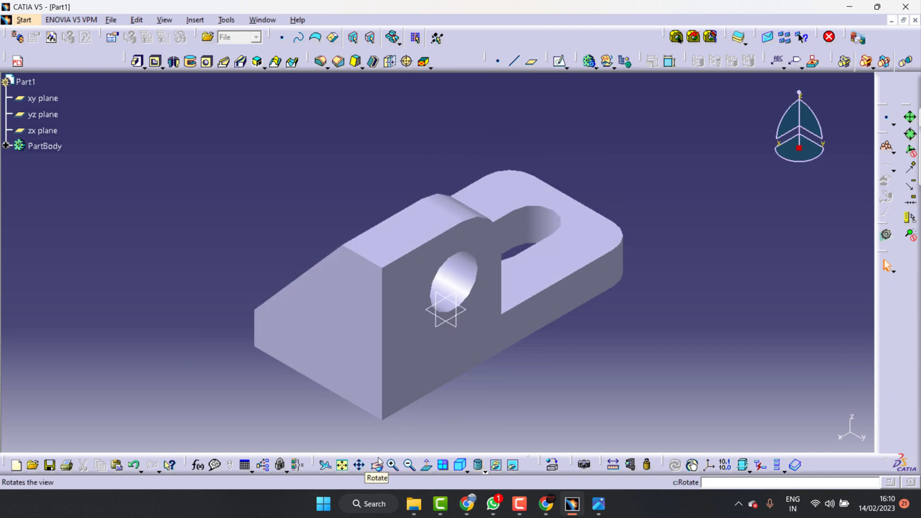
{"action": "left_click", "coordinate": [376, 464]}
{"action": "left_click_drag", "start_coordinate": [410, 384], "coordinate": [191, 270]}
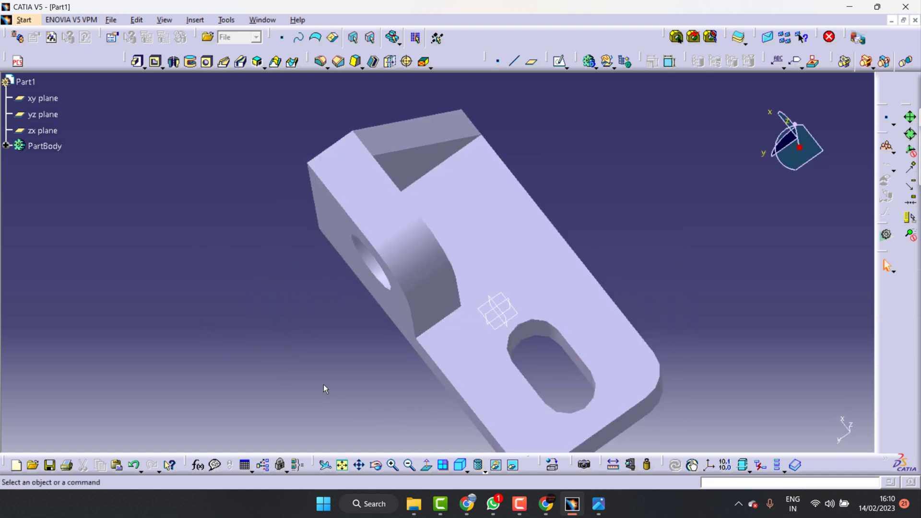
{"action": "left_click", "coordinate": [377, 466]}
{"action": "mouse_move", "coordinate": [370, 384]}
{"action": "left_mouse_down"}
{"action": "mouse_move", "coordinate": [271, 236]}
{"action": "mouse_move", "coordinate": [242, 226]}
{"action": "mouse_move", "coordinate": [260, 240]}
{"action": "mouse_move", "coordinate": [278, 236]}
{"action": "mouse_move", "coordinate": [262, 203]}
{"action": "left_mouse_up"}
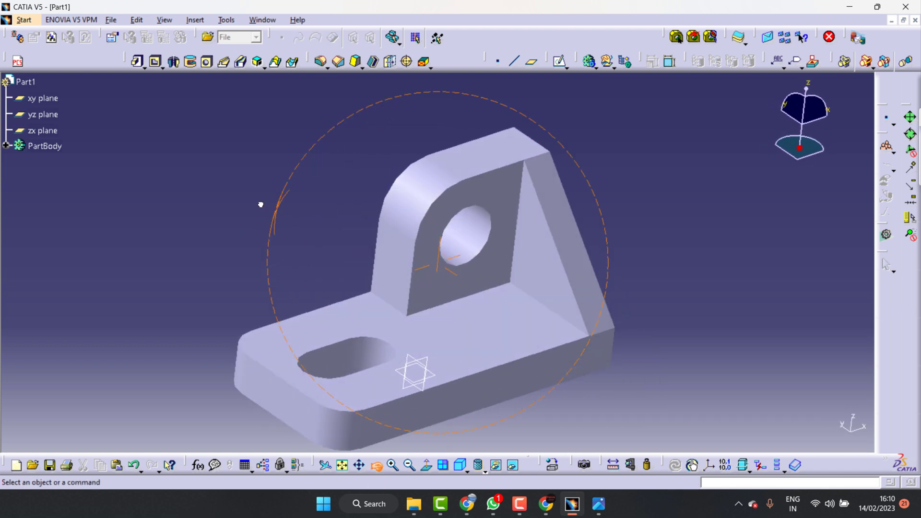
{"action": "left_click", "coordinate": [409, 464]}
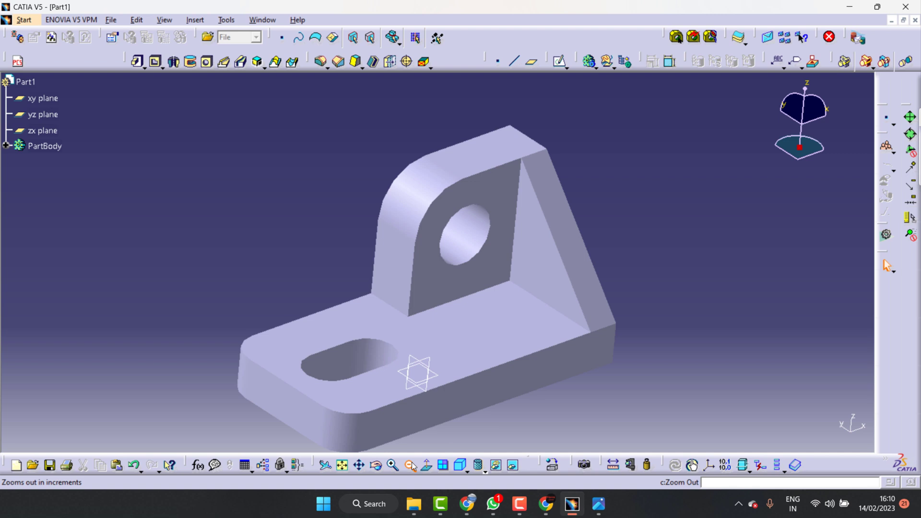
{"action": "left_click", "coordinate": [359, 465]}
{"action": "left_click_drag", "start_coordinate": [434, 353], "coordinate": [431, 335]}
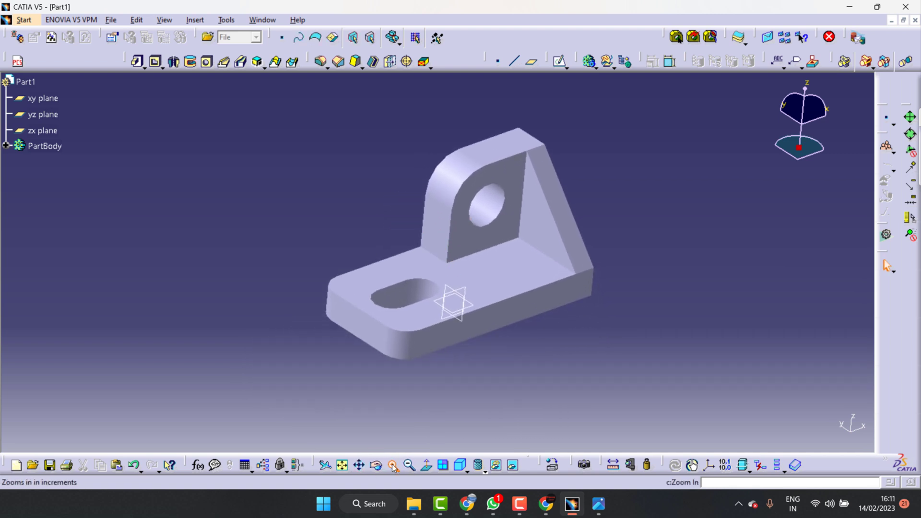
{"action": "left_click", "coordinate": [393, 465]}
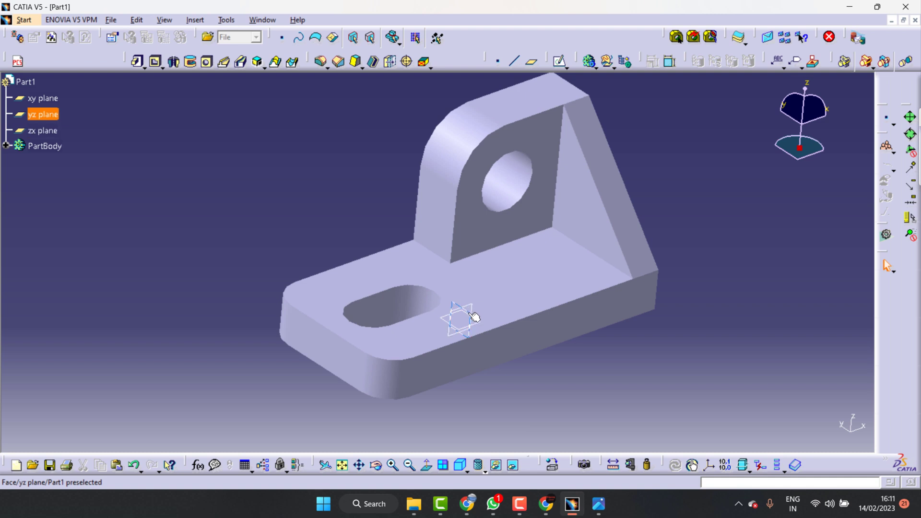
Hide the xy, yz and zx planes together from the specification tree.
{"action": "left_click", "coordinate": [42, 99]}
{"action": "left_click", "coordinate": [45, 115], "text": "ctrl"}
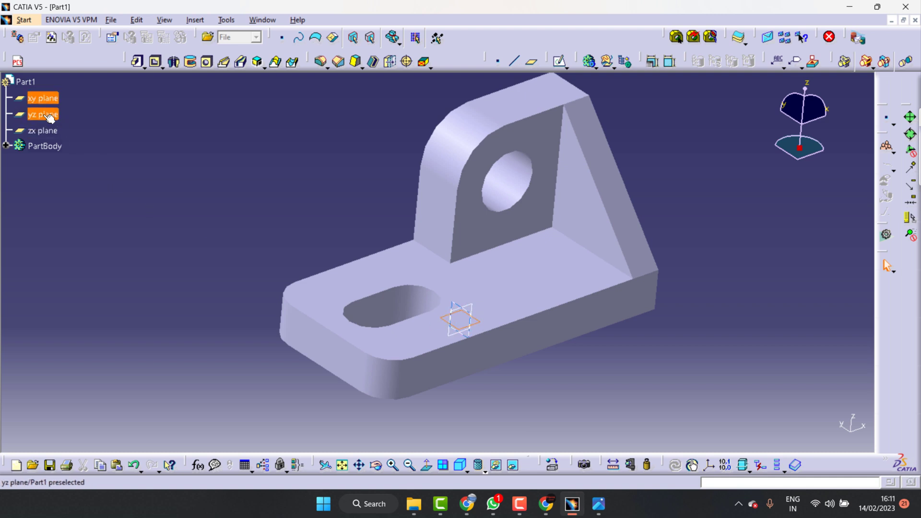
{"action": "left_click", "coordinate": [51, 132], "text": "ctrl"}
{"action": "right_click", "coordinate": [49, 134]}
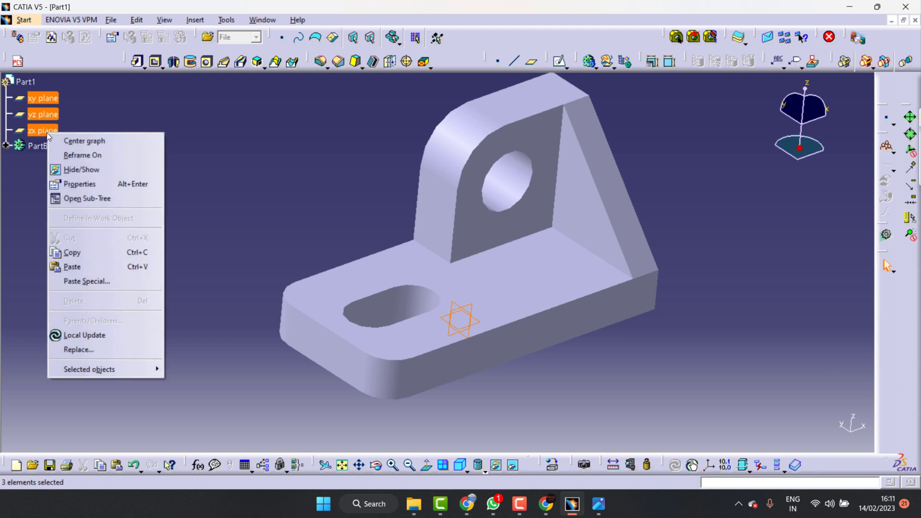
{"action": "left_click", "coordinate": [73, 169]}
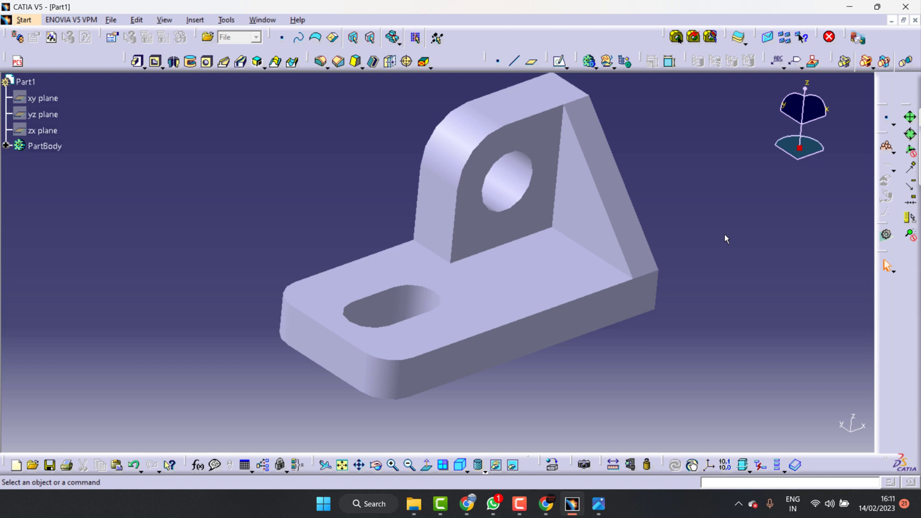
Try Eroded metal 1 and drag Brushed metal 2 onto the bracket from the Metal library.
{"action": "left_click", "coordinate": [553, 467]}
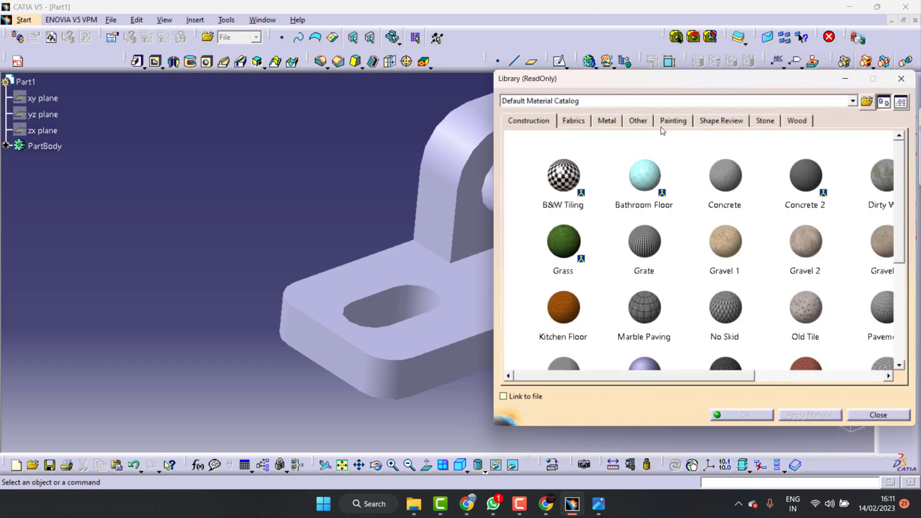
{"action": "left_click", "coordinate": [610, 117]}
{"action": "scroll", "coordinate": [661, 233], "scroll_direction": "down", "scroll_amount": 2}
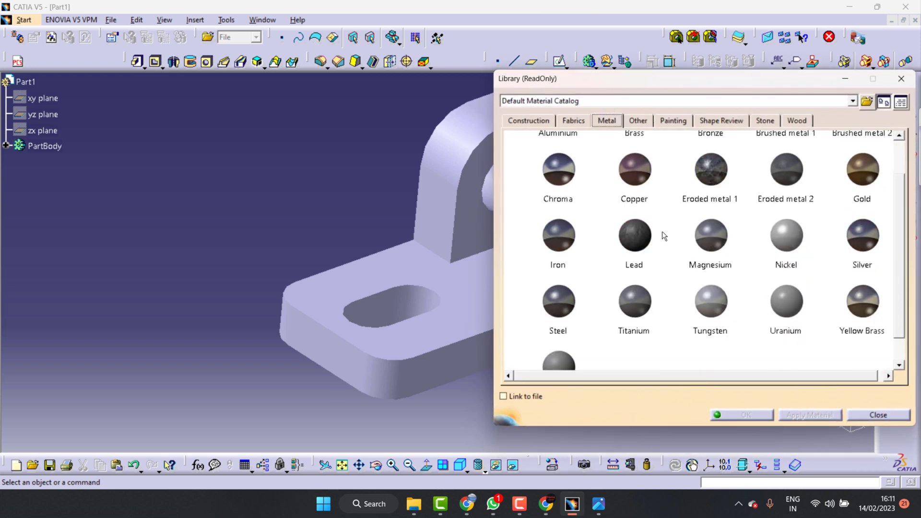
{"action": "scroll", "coordinate": [661, 249], "scroll_direction": "down", "scroll_amount": 2}
{"action": "scroll", "coordinate": [671, 192], "scroll_direction": "up", "scroll_amount": 2}
{"action": "left_click", "coordinate": [711, 146]}
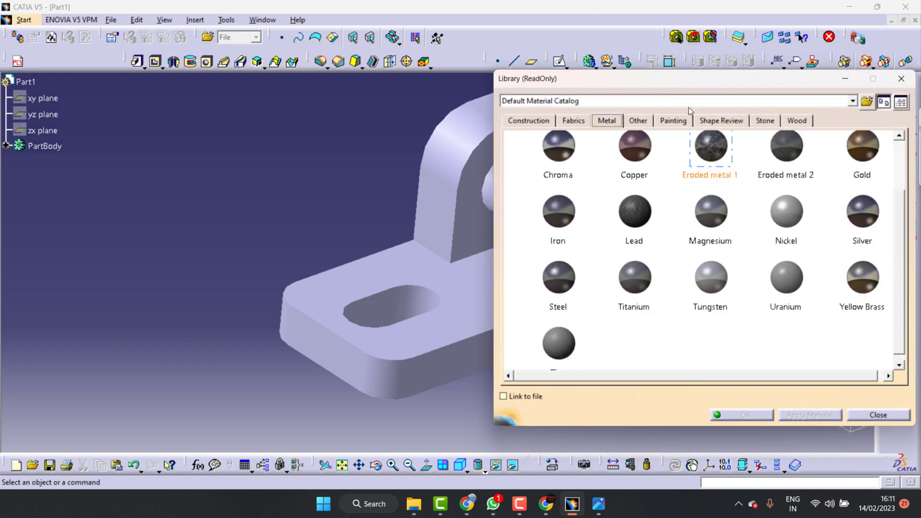
{"action": "left_click", "coordinate": [610, 120]}
{"action": "scroll", "coordinate": [727, 205], "scroll_direction": "up", "scroll_amount": 2}
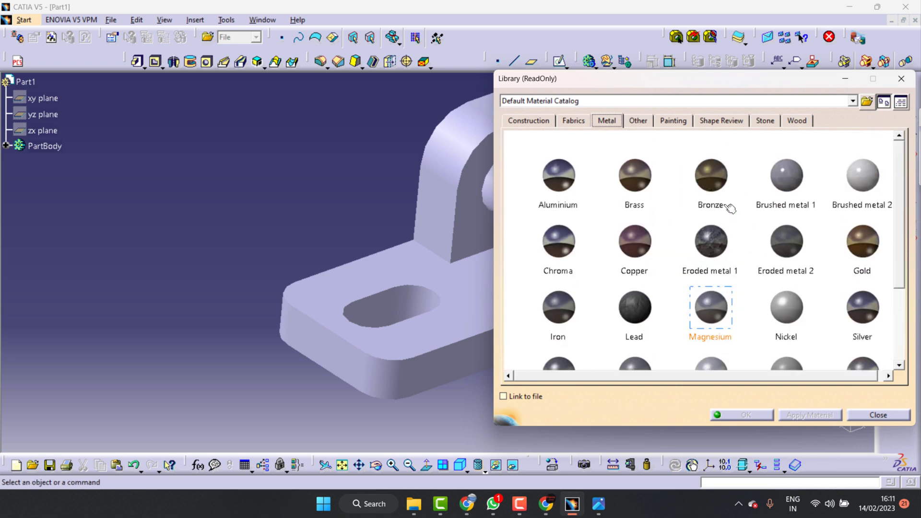
{"action": "scroll", "coordinate": [748, 211], "scroll_direction": "up", "scroll_amount": 1}
{"action": "left_click", "coordinate": [862, 223]}
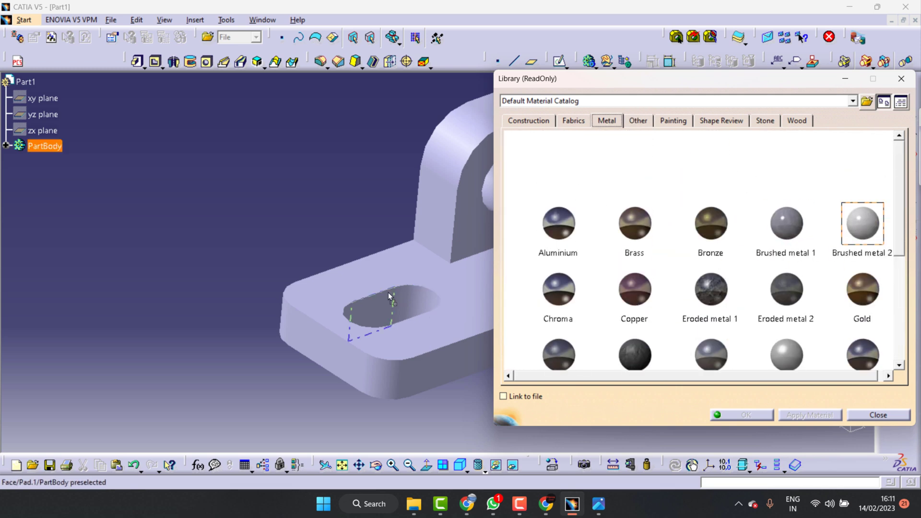
{"action": "left_click_drag", "start_coordinate": [862, 223], "coordinate": [394, 289]}
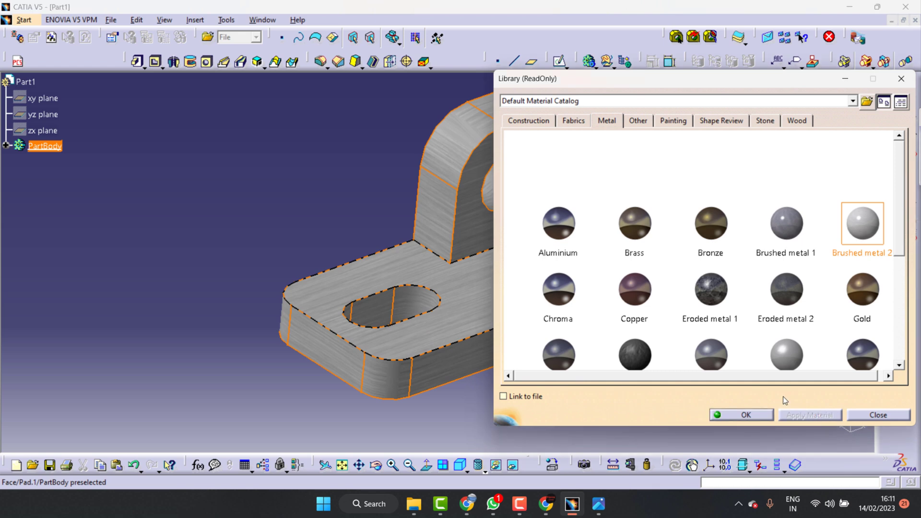
{"action": "scroll", "coordinate": [705, 345], "scroll_direction": "down", "scroll_amount": 1}
{"action": "left_click_drag", "start_coordinate": [786, 307], "coordinate": [434, 280]}
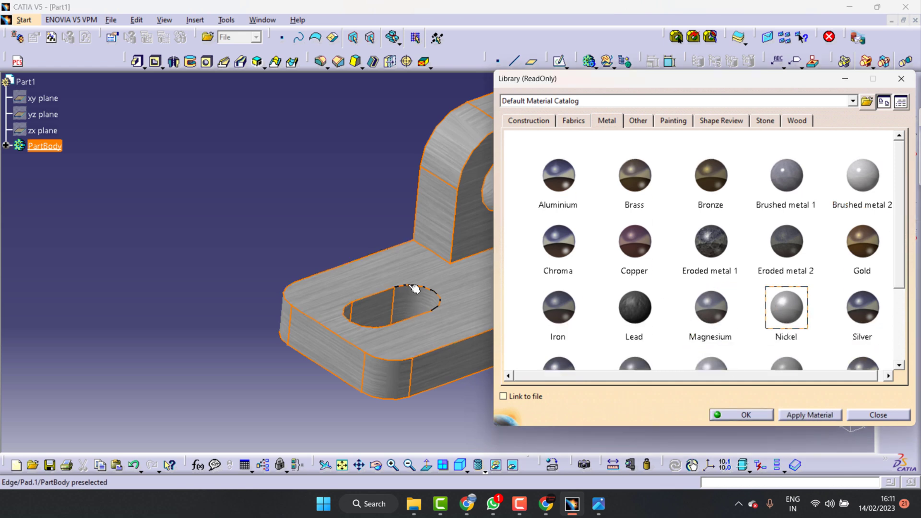
Browse the construction and fabric materials, then apply Metal's Tungsten to the PartBody.
{"action": "left_click", "coordinate": [527, 121]}
{"action": "scroll", "coordinate": [658, 219], "scroll_direction": "down", "scroll_amount": 2}
{"action": "scroll", "coordinate": [657, 219], "scroll_direction": "down", "scroll_amount": 1}
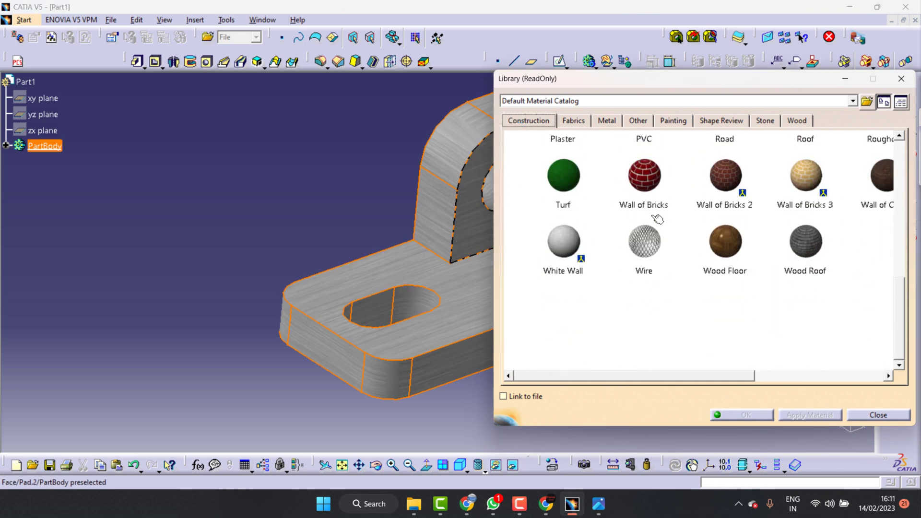
{"action": "left_click", "coordinate": [573, 120]}
{"action": "scroll", "coordinate": [633, 193], "scroll_direction": "down", "scroll_amount": 1}
{"action": "scroll", "coordinate": [633, 194], "scroll_direction": "down", "scroll_amount": 1}
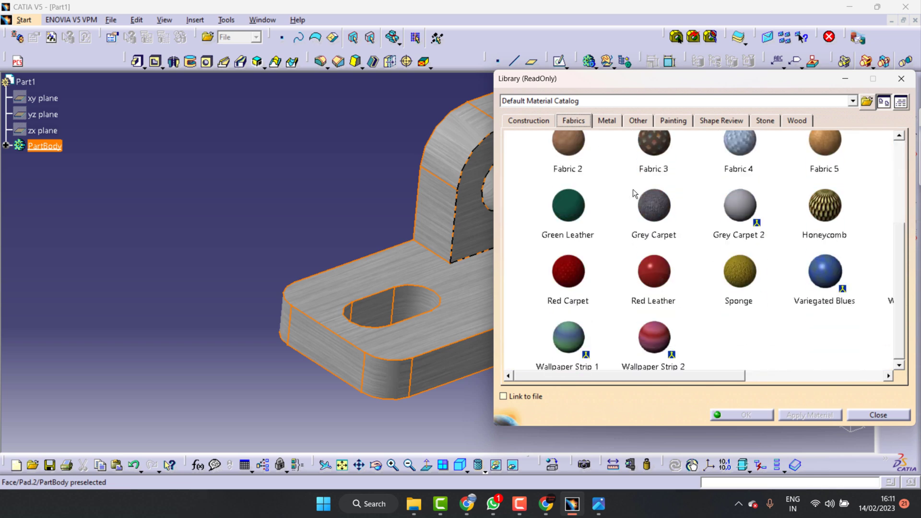
{"action": "left_click", "coordinate": [607, 121]}
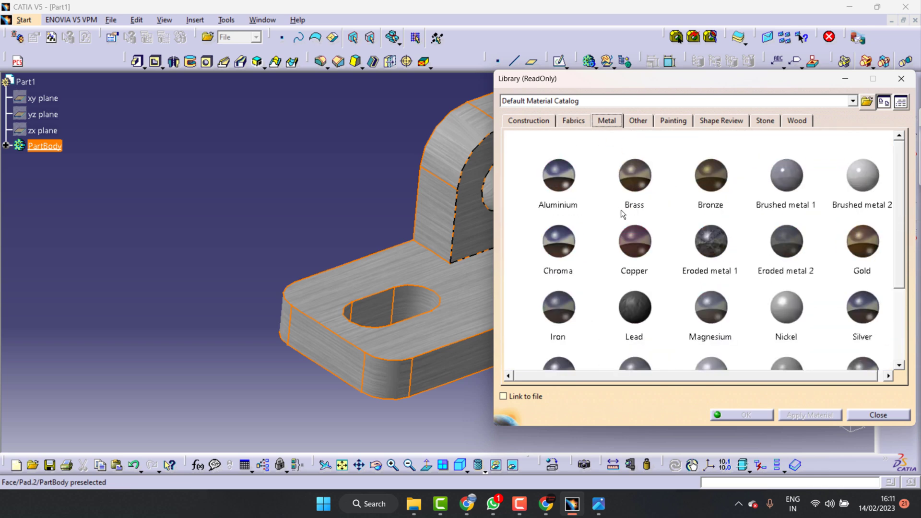
{"action": "scroll", "coordinate": [587, 266], "scroll_direction": "down", "scroll_amount": 2}
{"action": "left_click", "coordinate": [714, 254]}
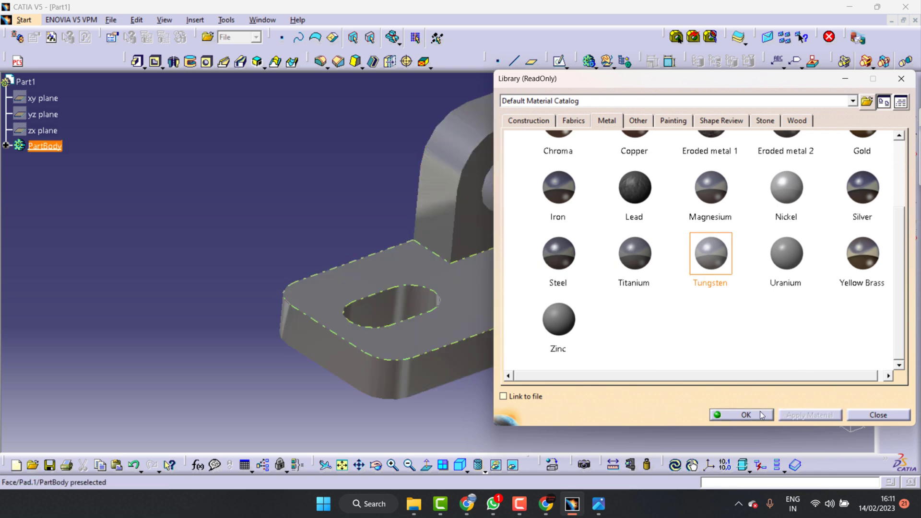
{"action": "left_click", "coordinate": [759, 412]}
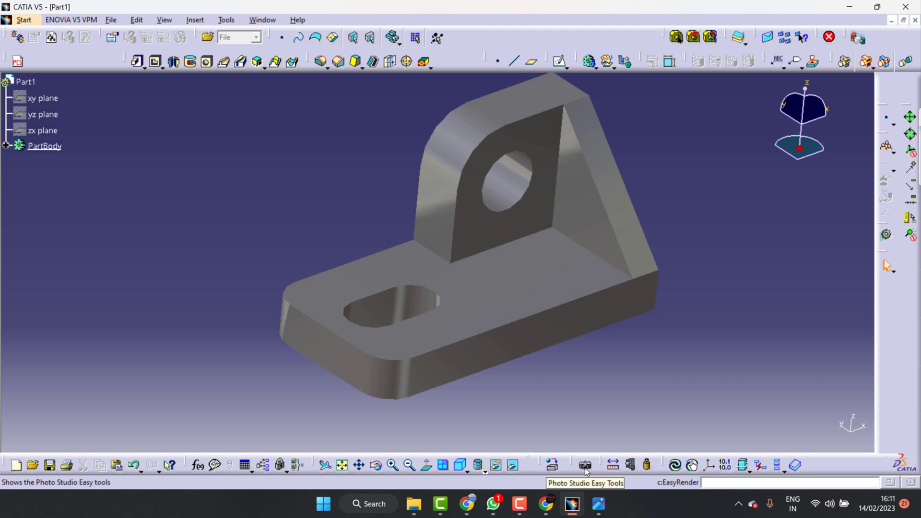
Place the metal bracket in the Photo Studio desk scene and render the current view.
{"action": "left_click", "coordinate": [585, 466]}
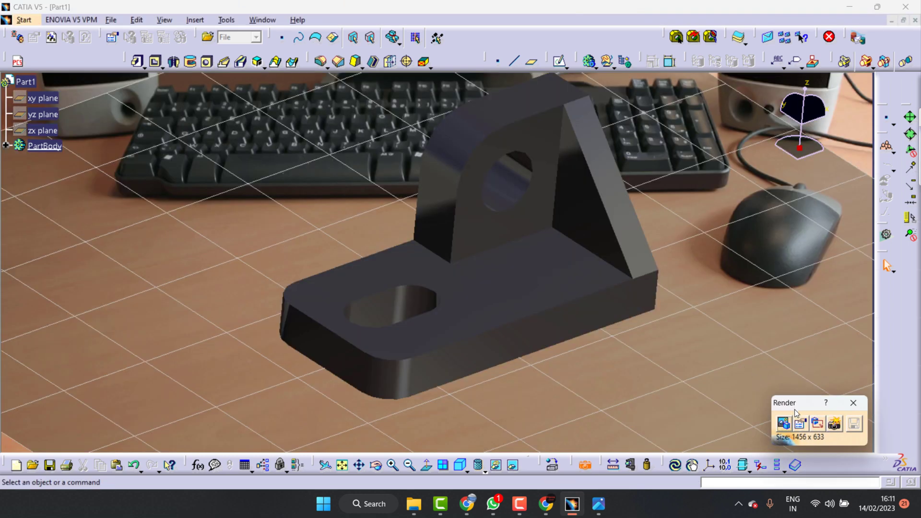
{"action": "left_click", "coordinate": [834, 423]}
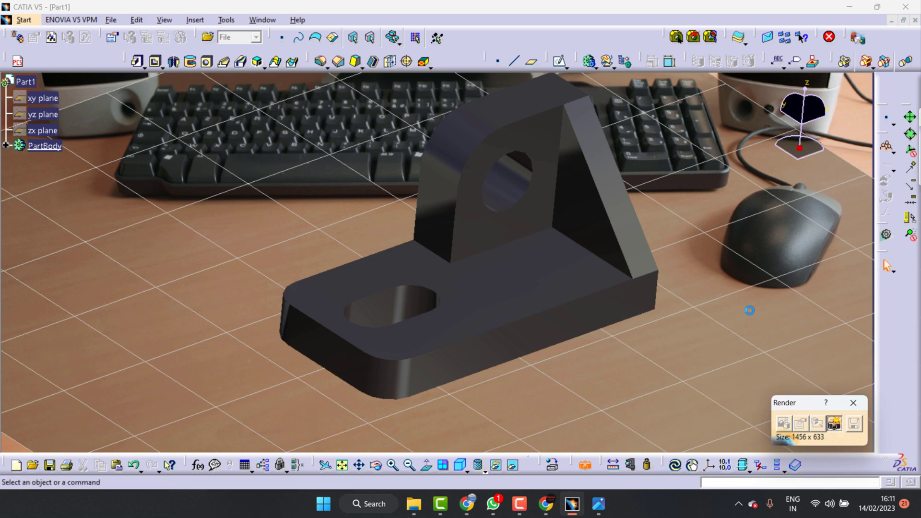